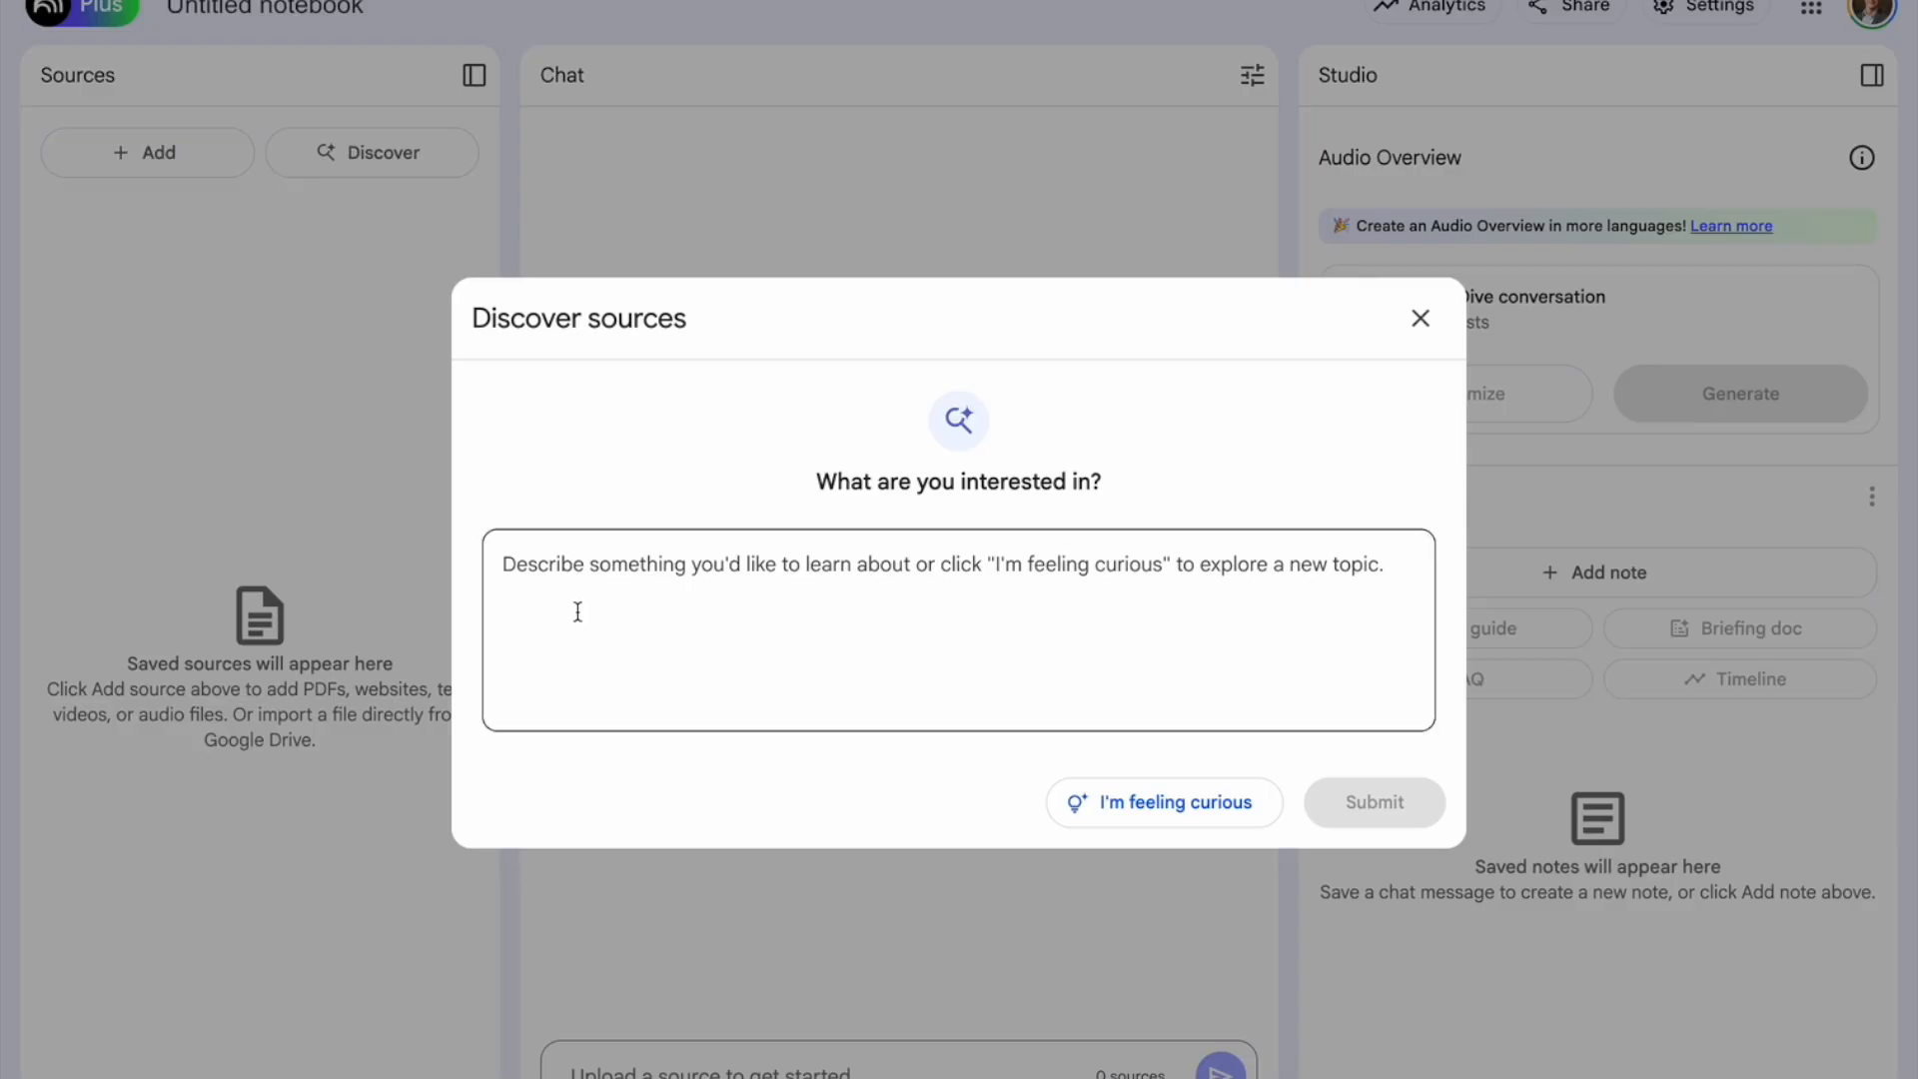
- Discover sources on "AI in Higher Education: Assessment, Admissions, and the Future" and import all ten suggested sources
type("AI in Higher Education: Assessment, Admissions, and the Future")
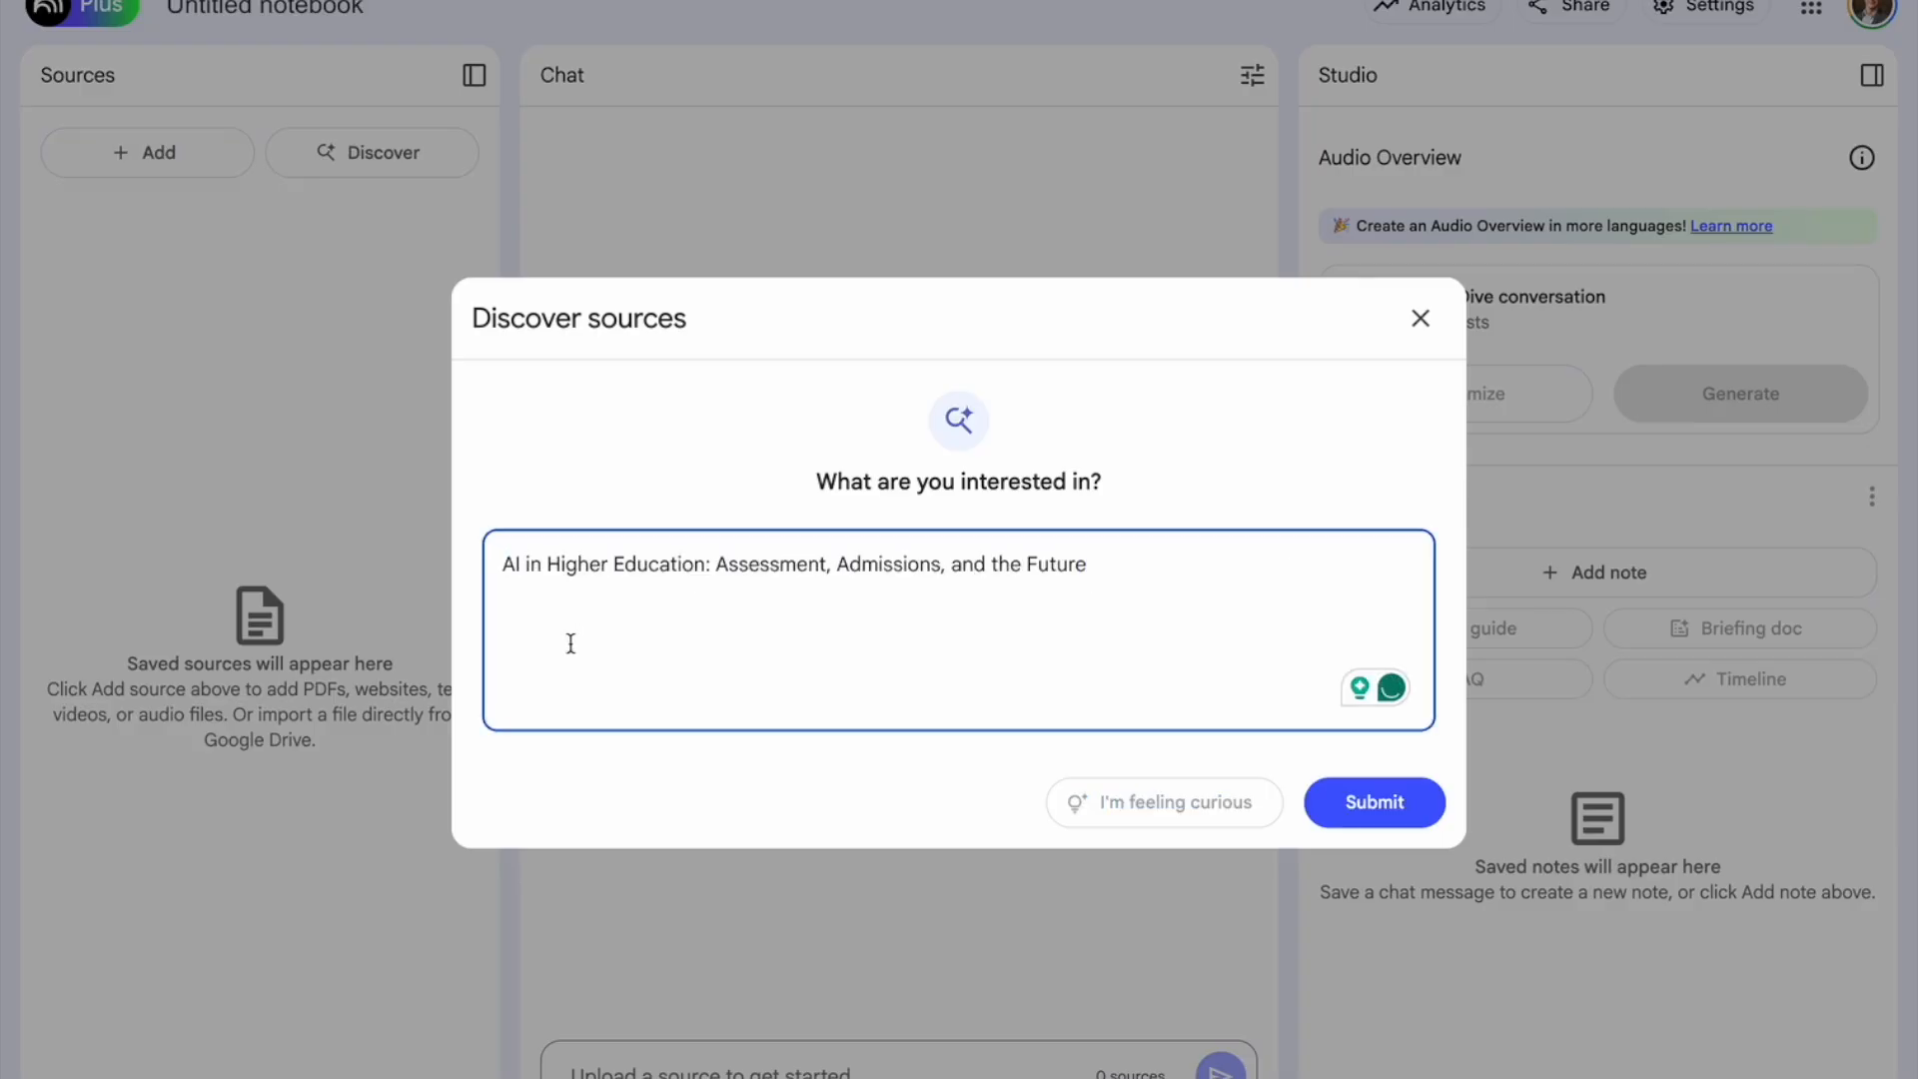
left_click(1329, 810)
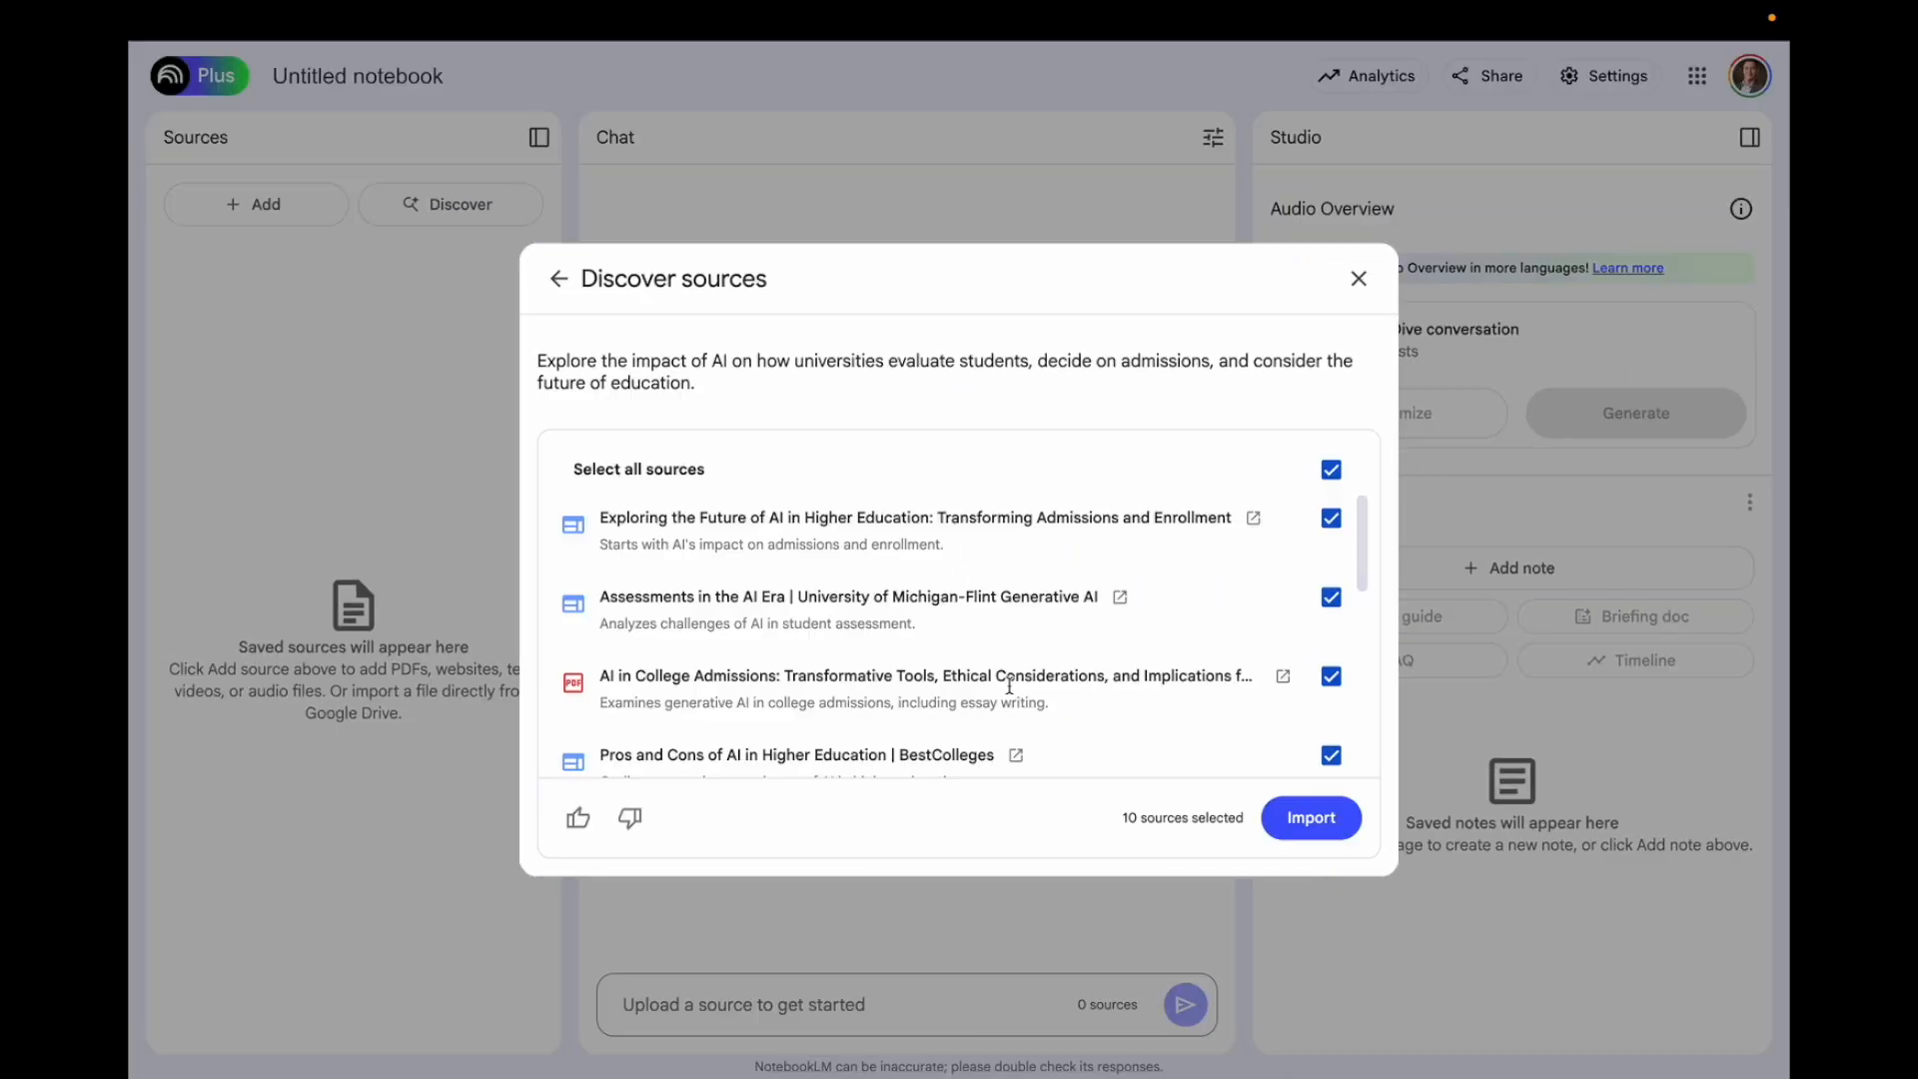
scroll(875, 559, "down", 5)
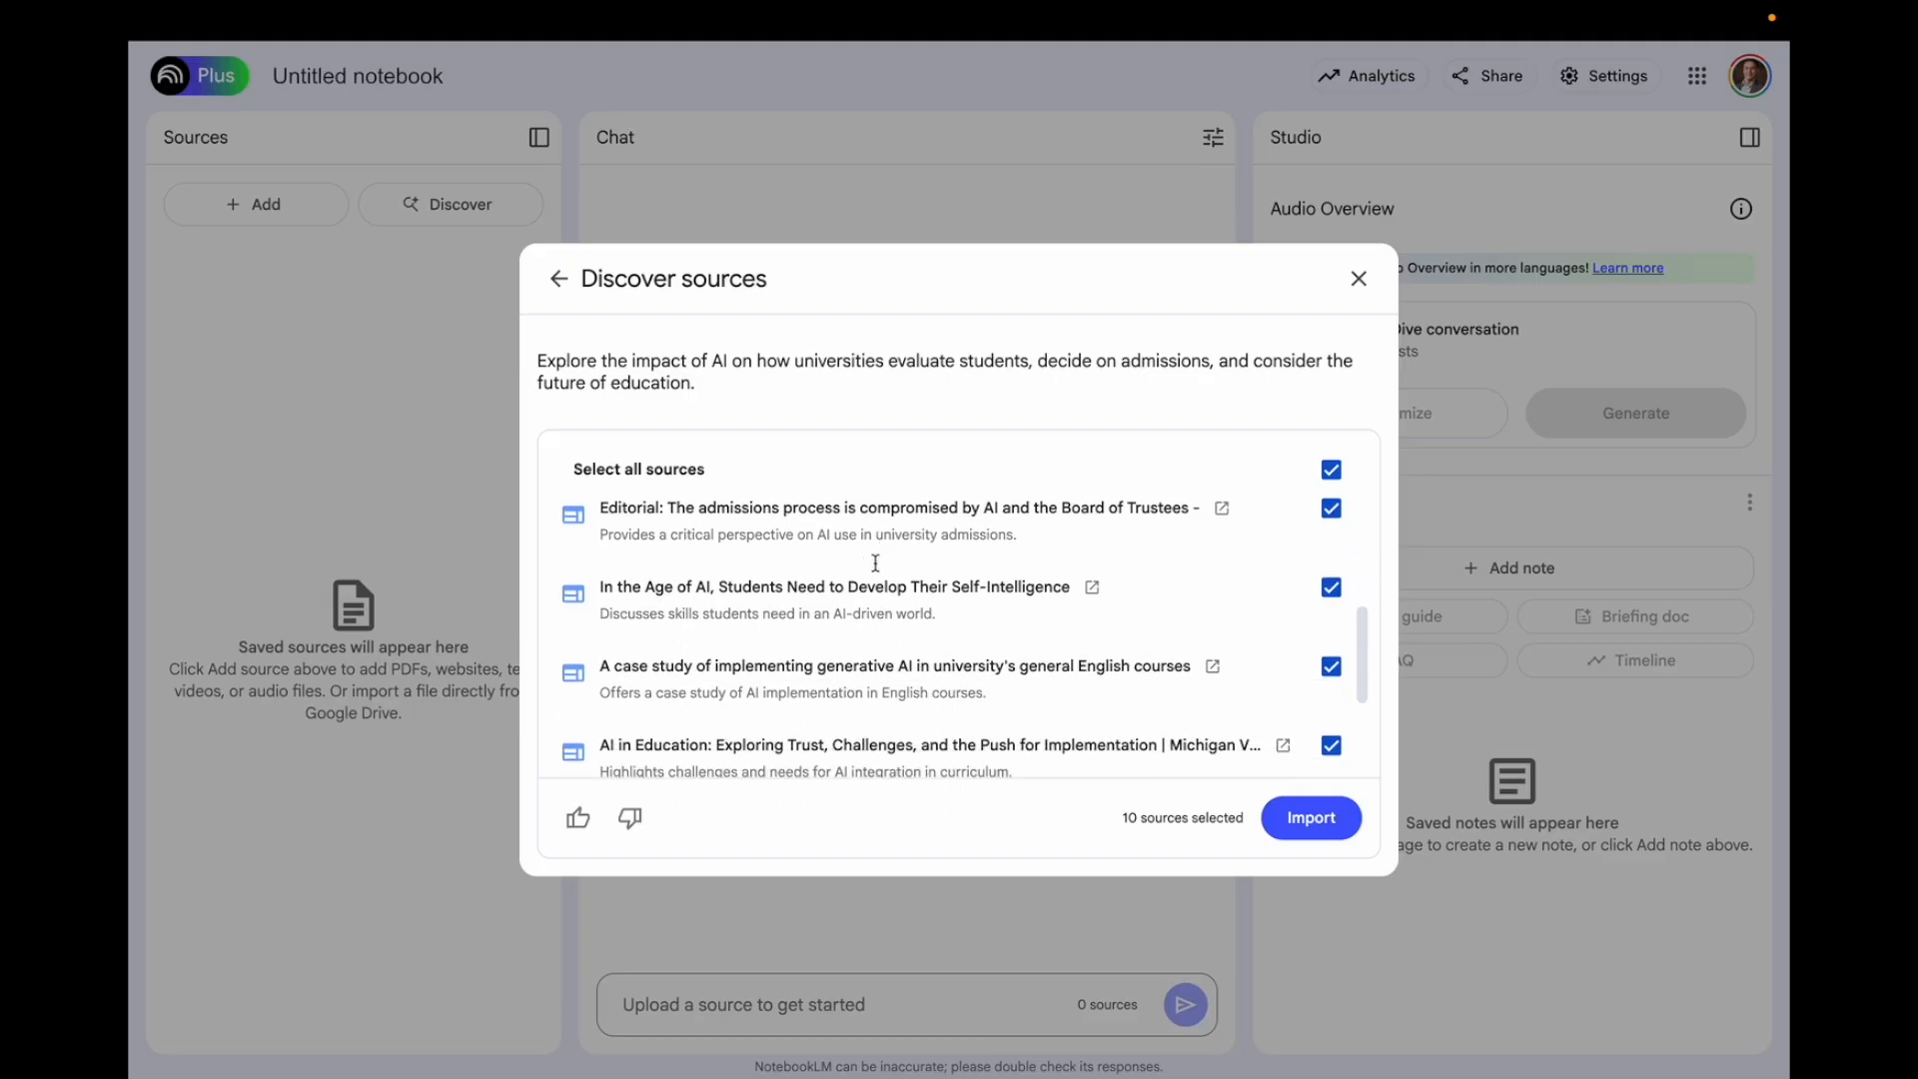
scroll(880, 620, "up", 5)
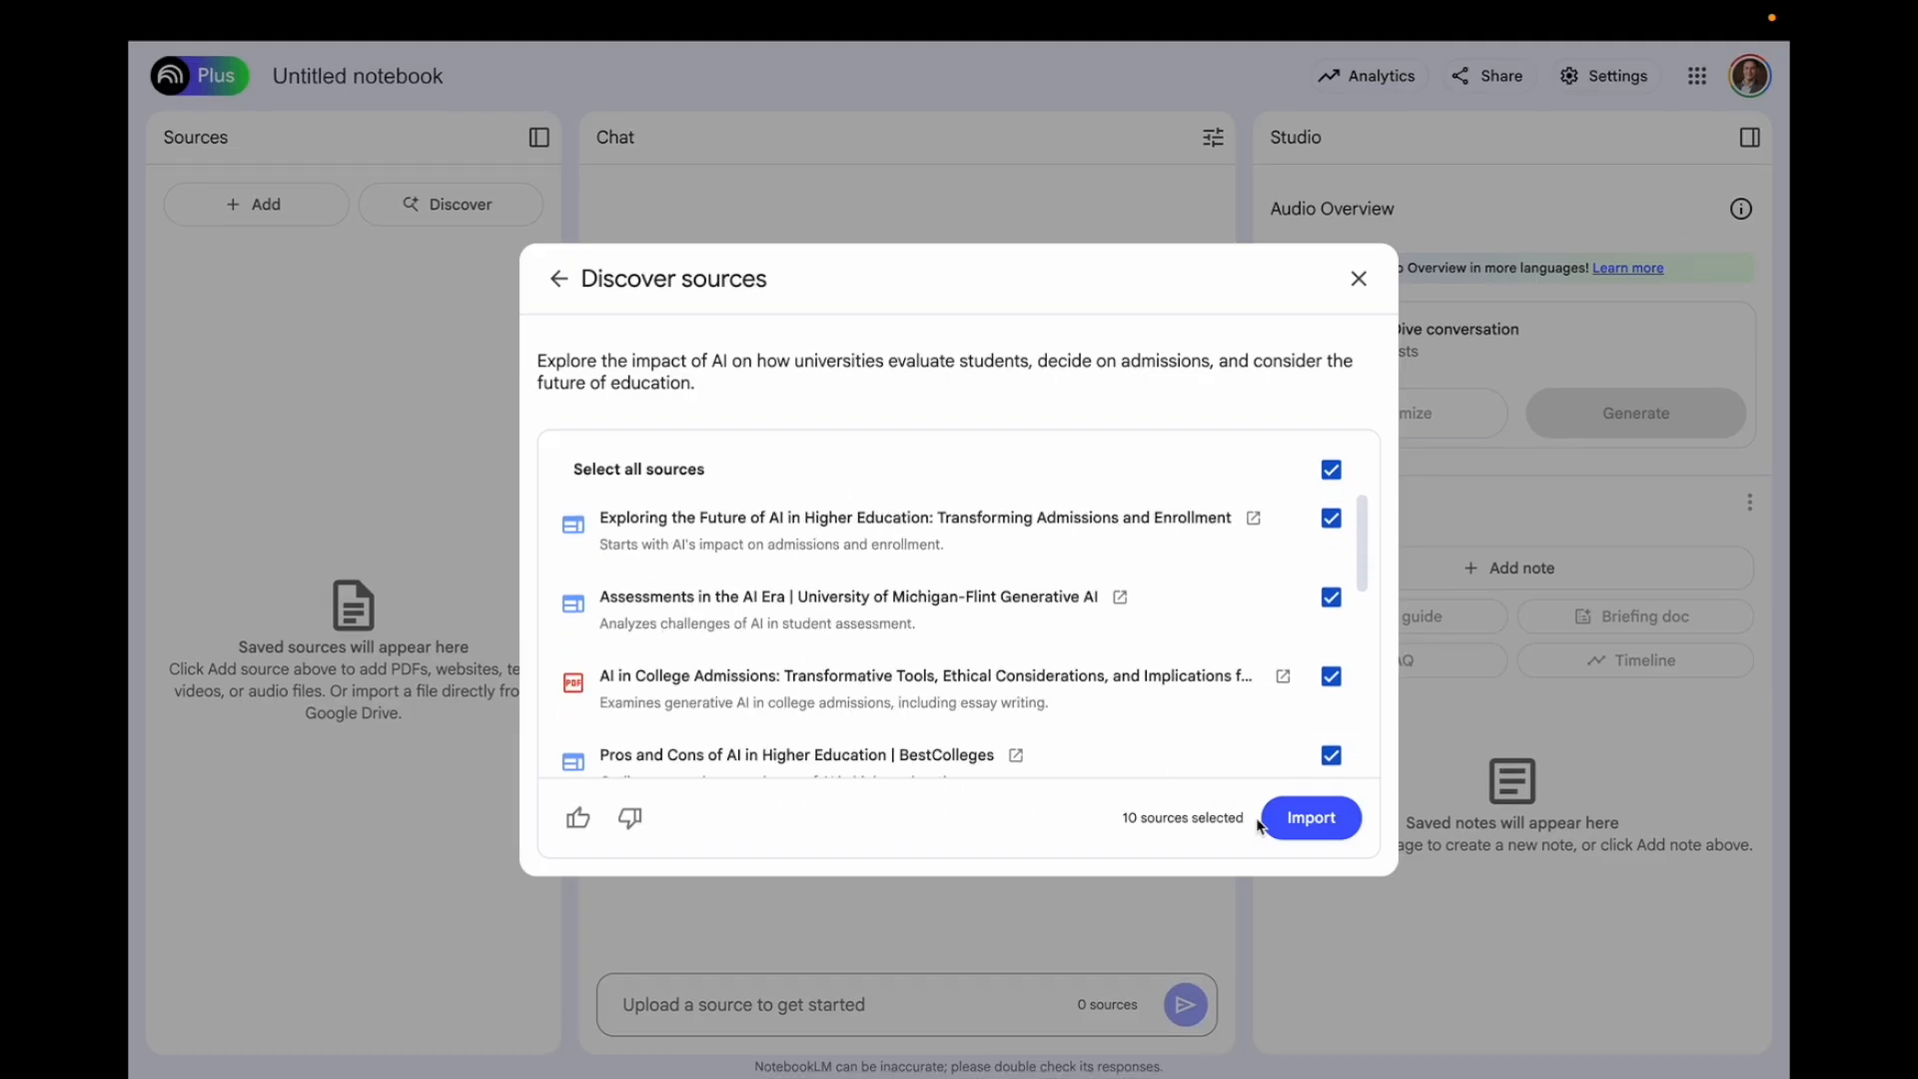
left_click(1313, 819)
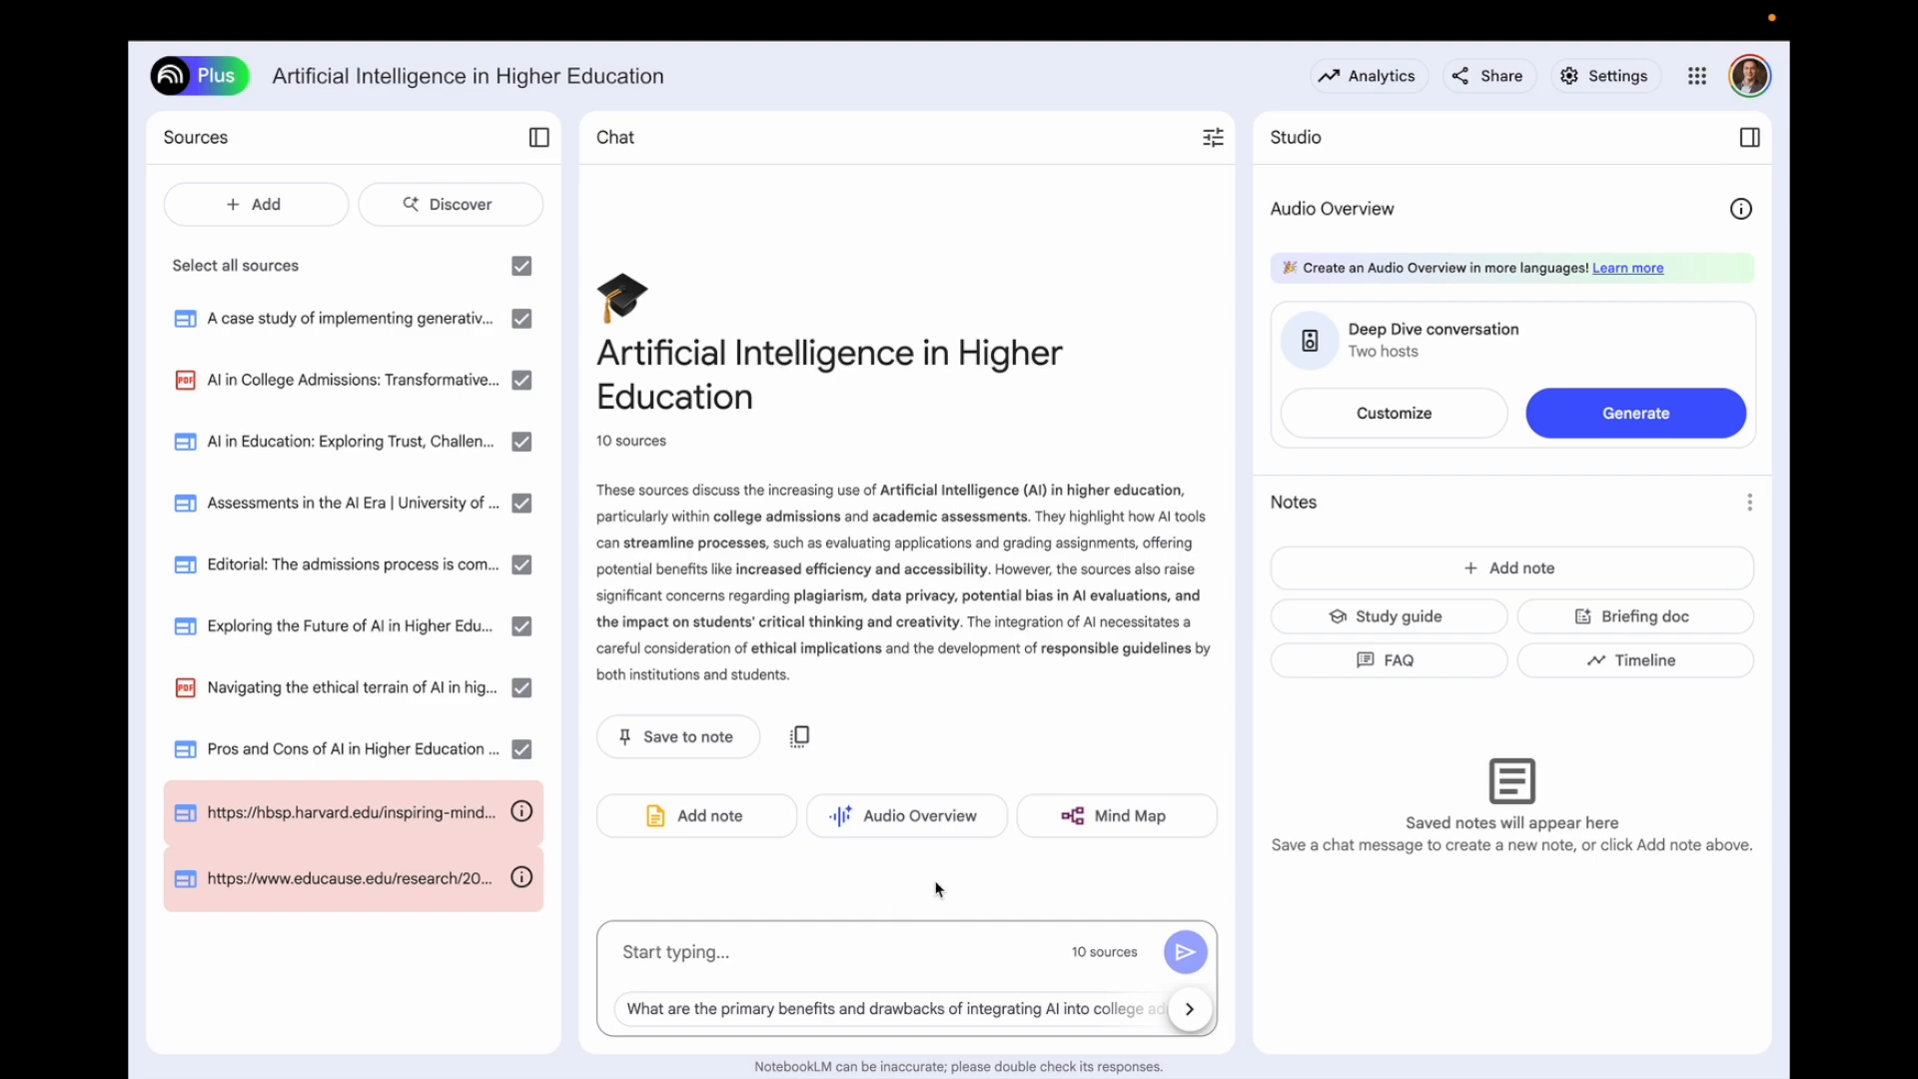
- Save the notebook's overview summary as a note
left_click(659, 744)
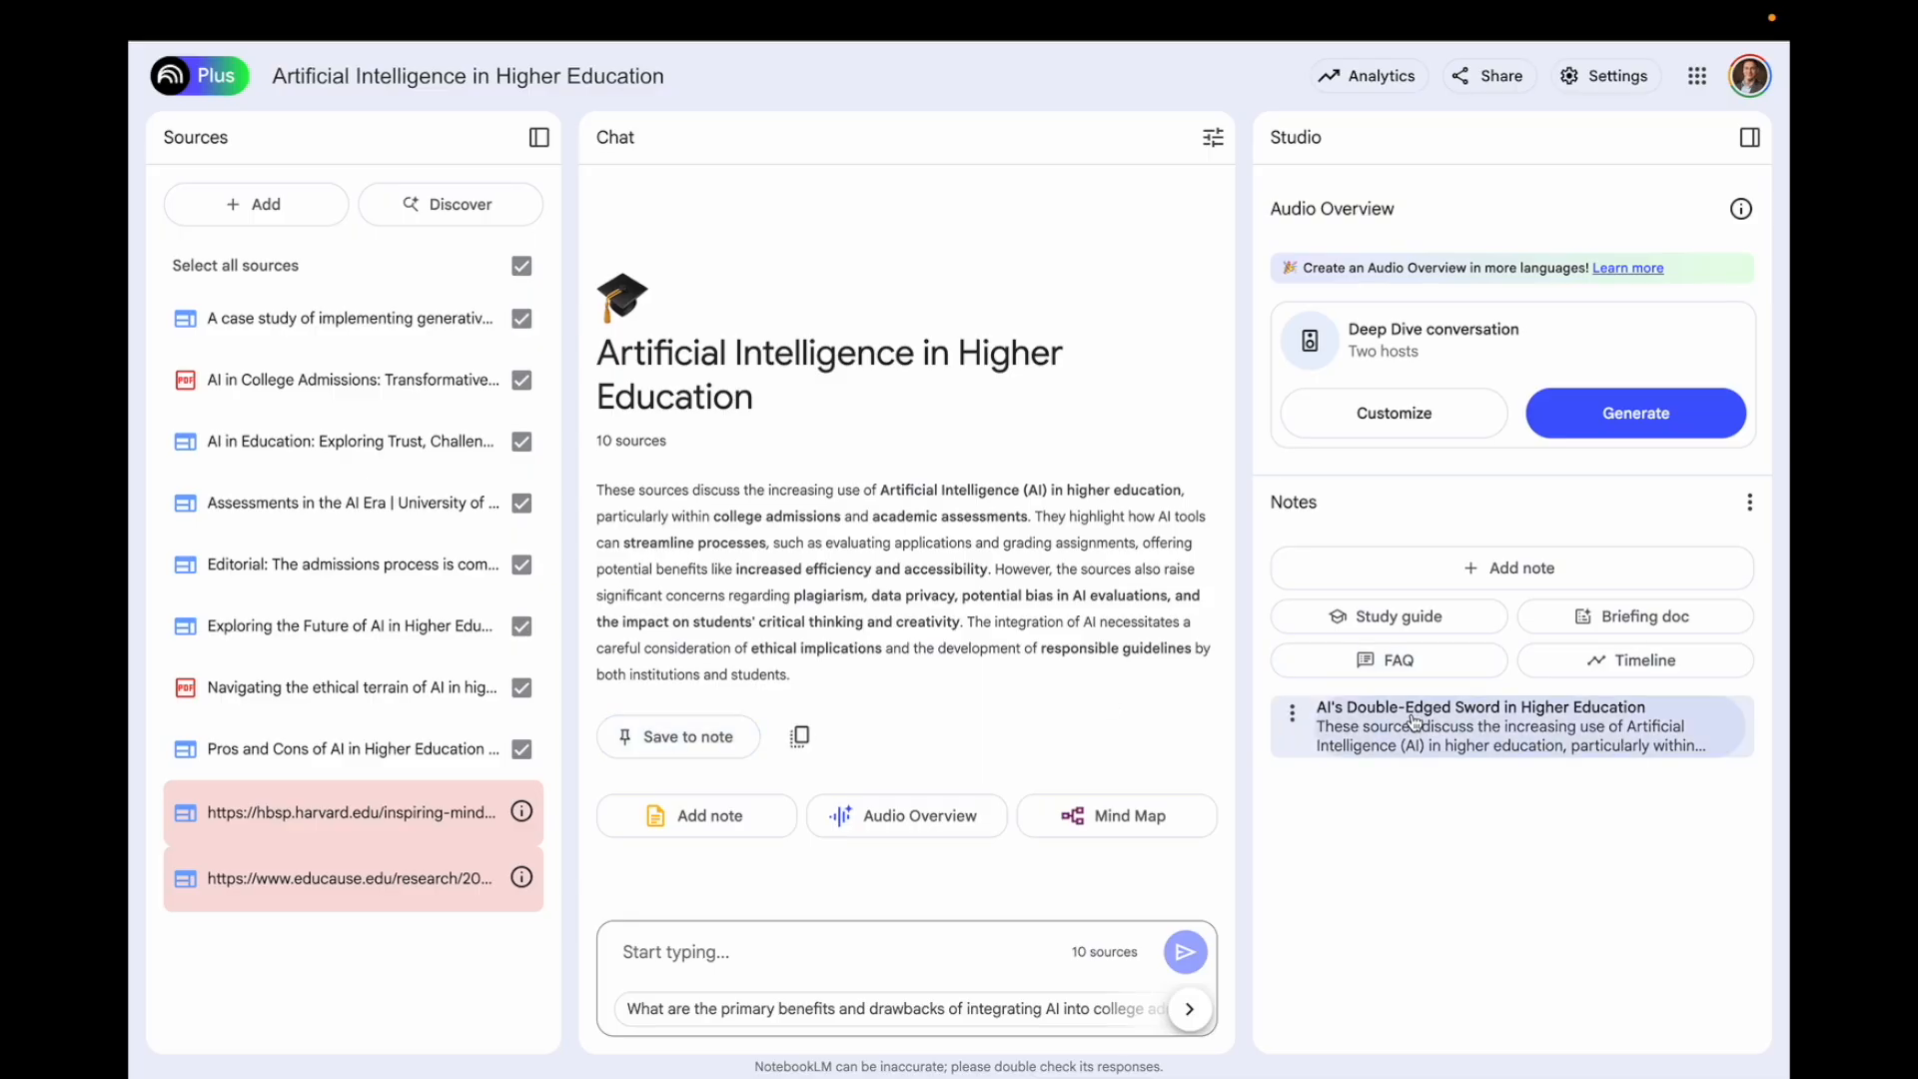
- Ask the notebook chat "Provide me with statistics on AI and assessment"
left_click(723, 963)
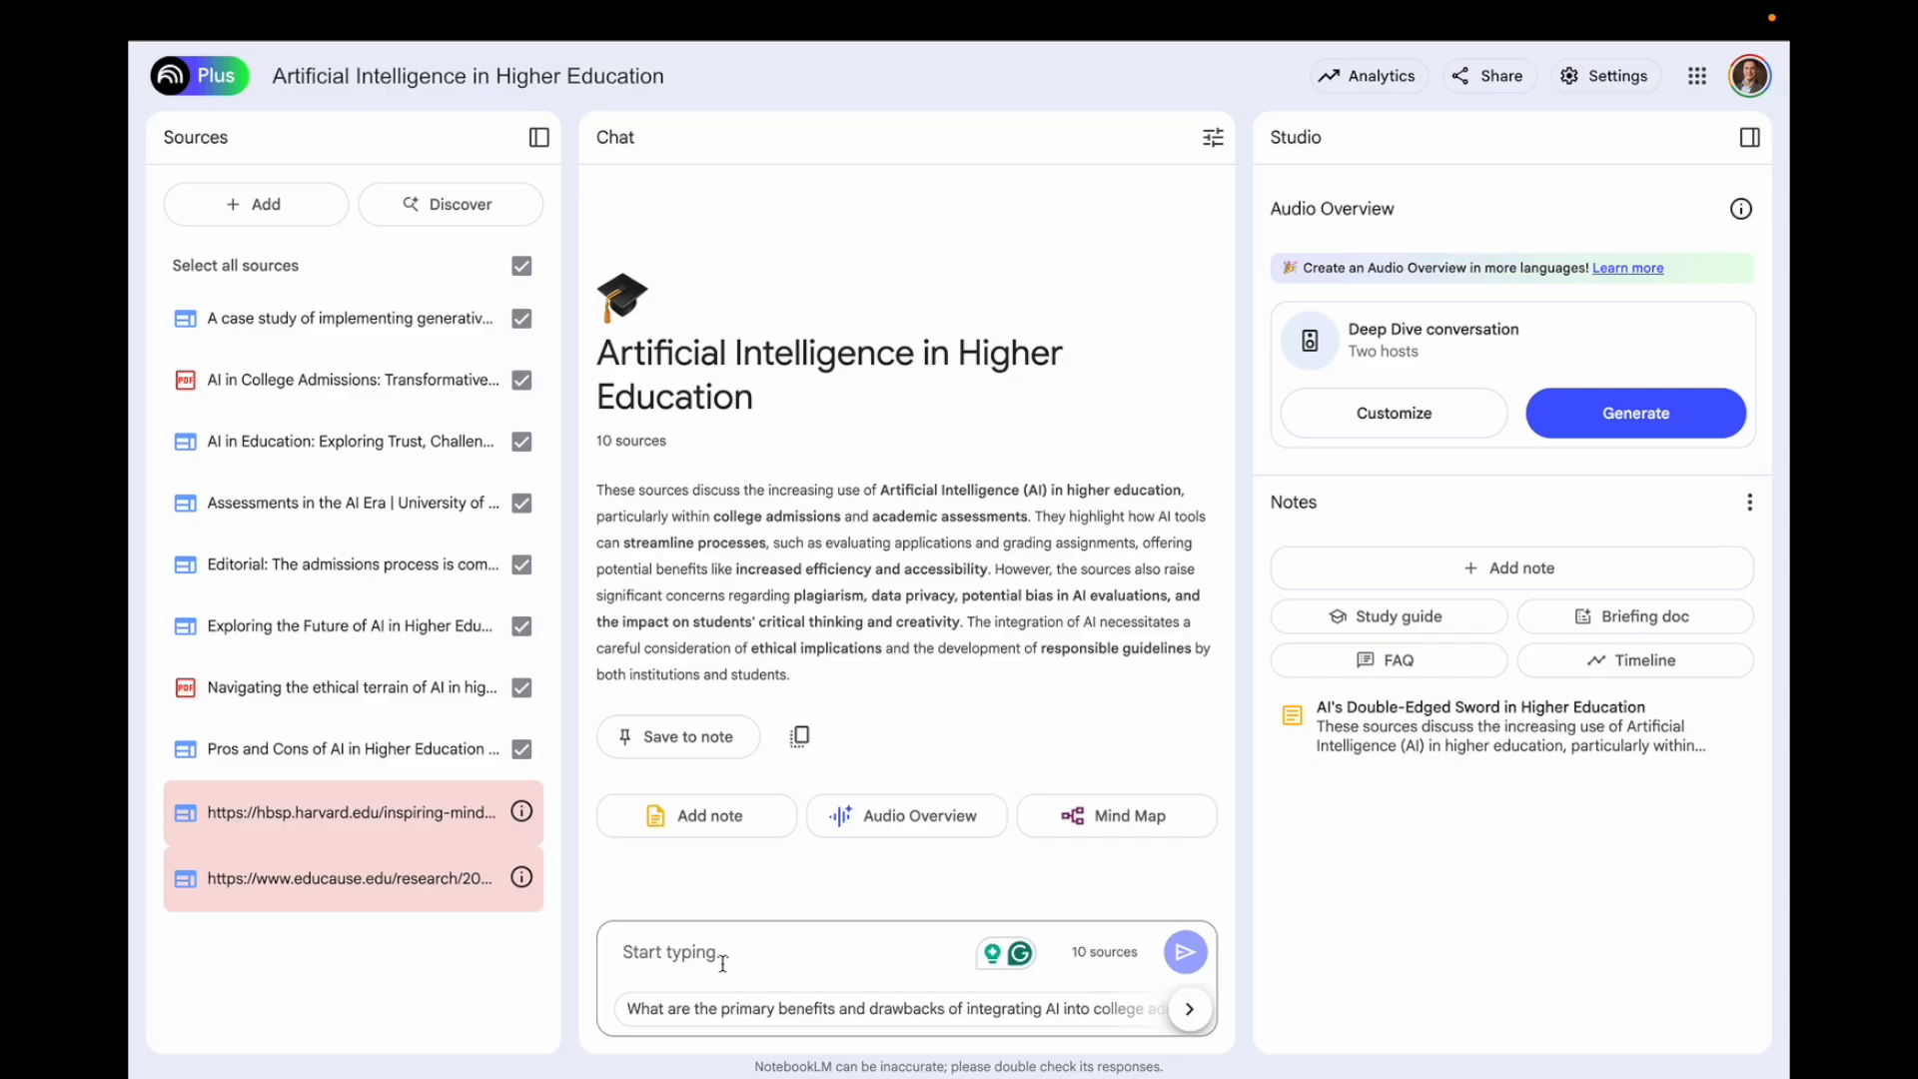
key("ctrl")
key("ctrl")
type("Provide me with statistics")
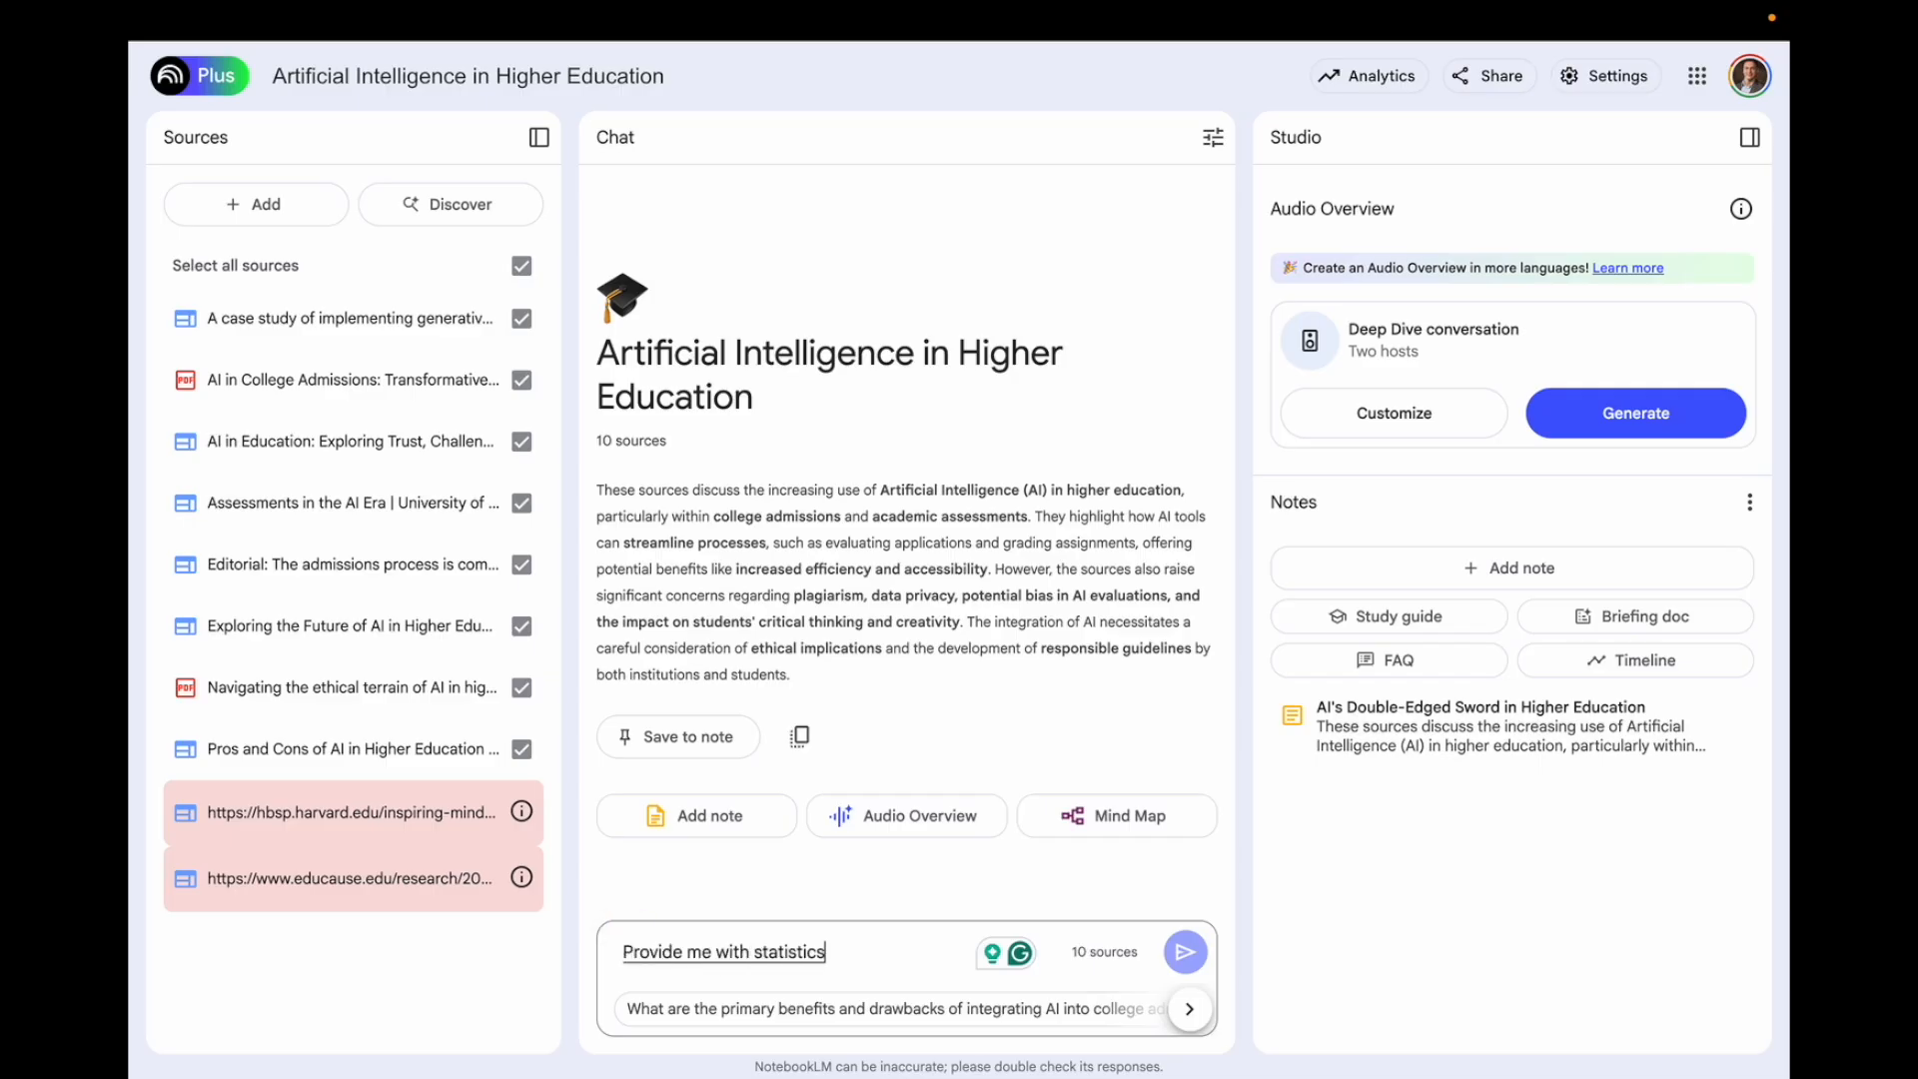
type(" on AI and assessment")
key("Return")
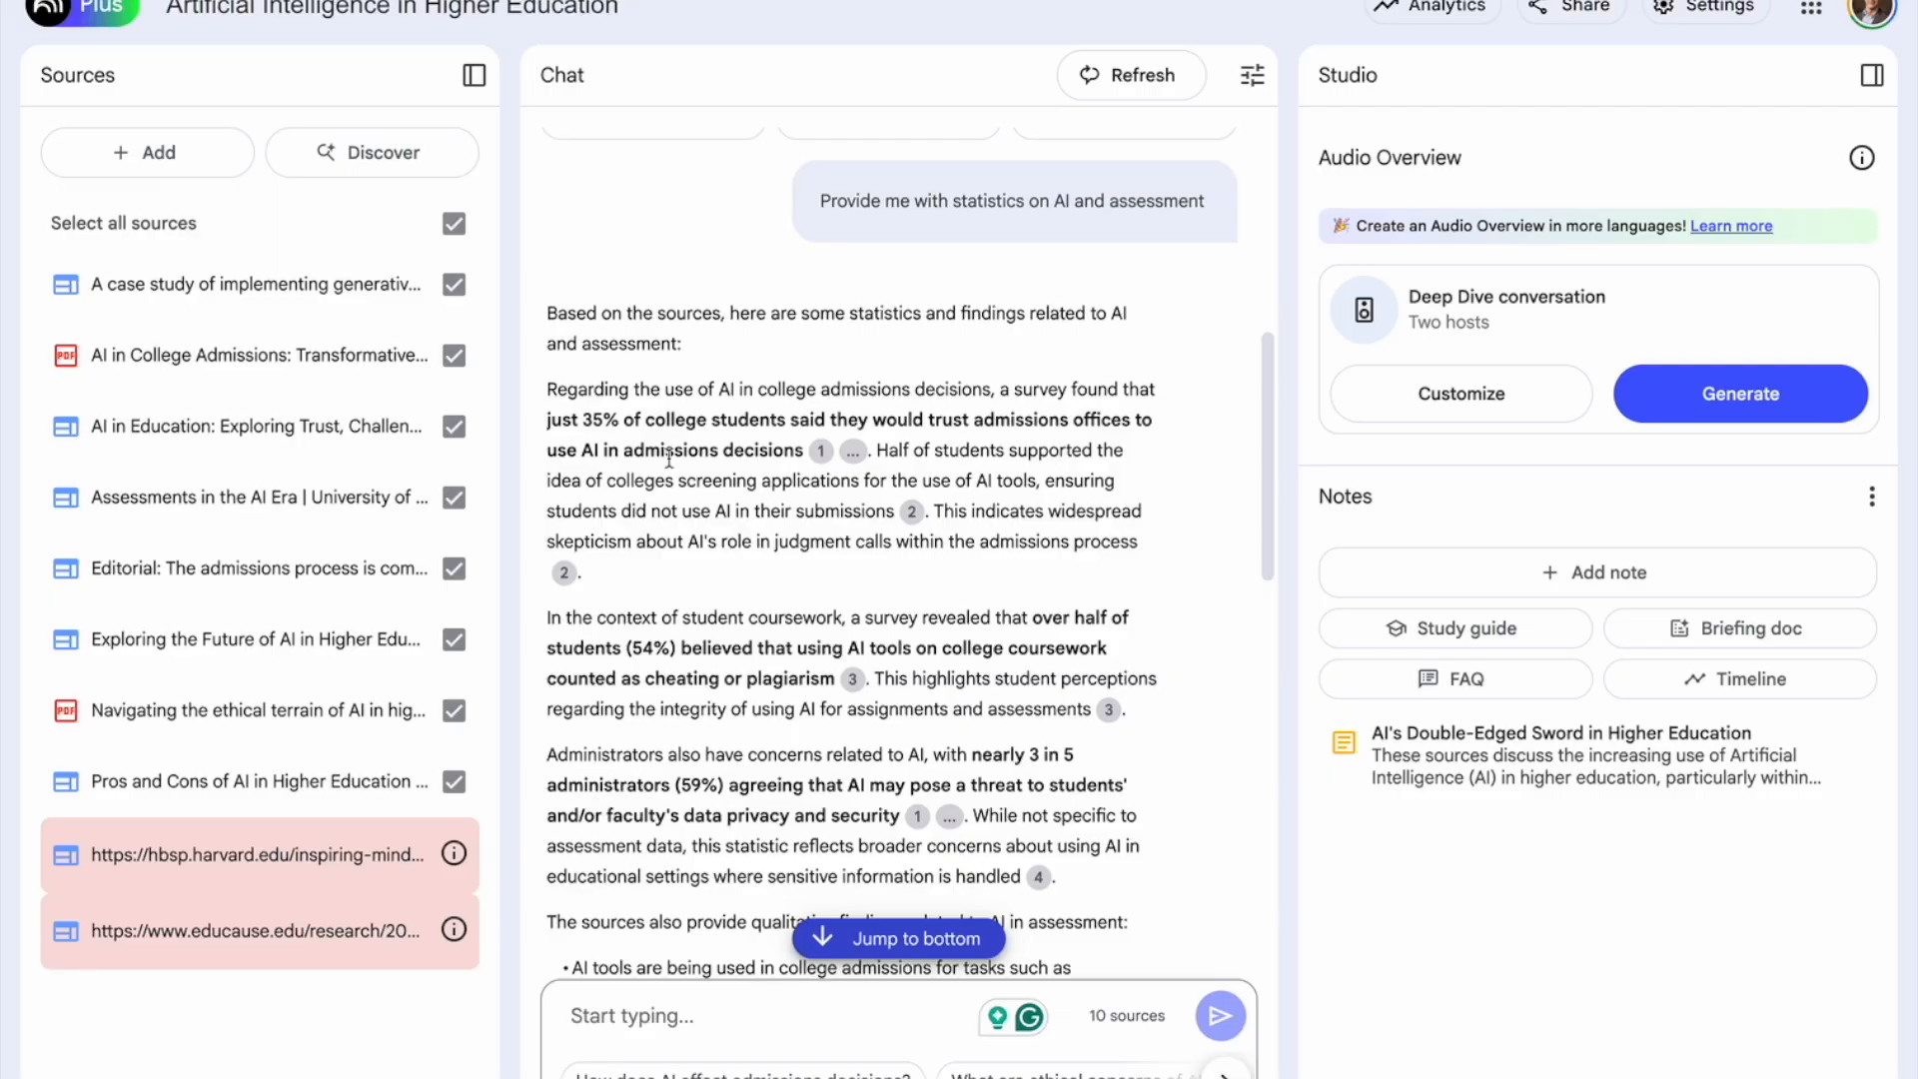
- Examine the cited statistics in the chat answer and trace the plagiarism claim to its passage in the BestColleges source
mouse_move(806, 453)
mouse_move(855, 683)
scroll(856, 684, "down", 1)
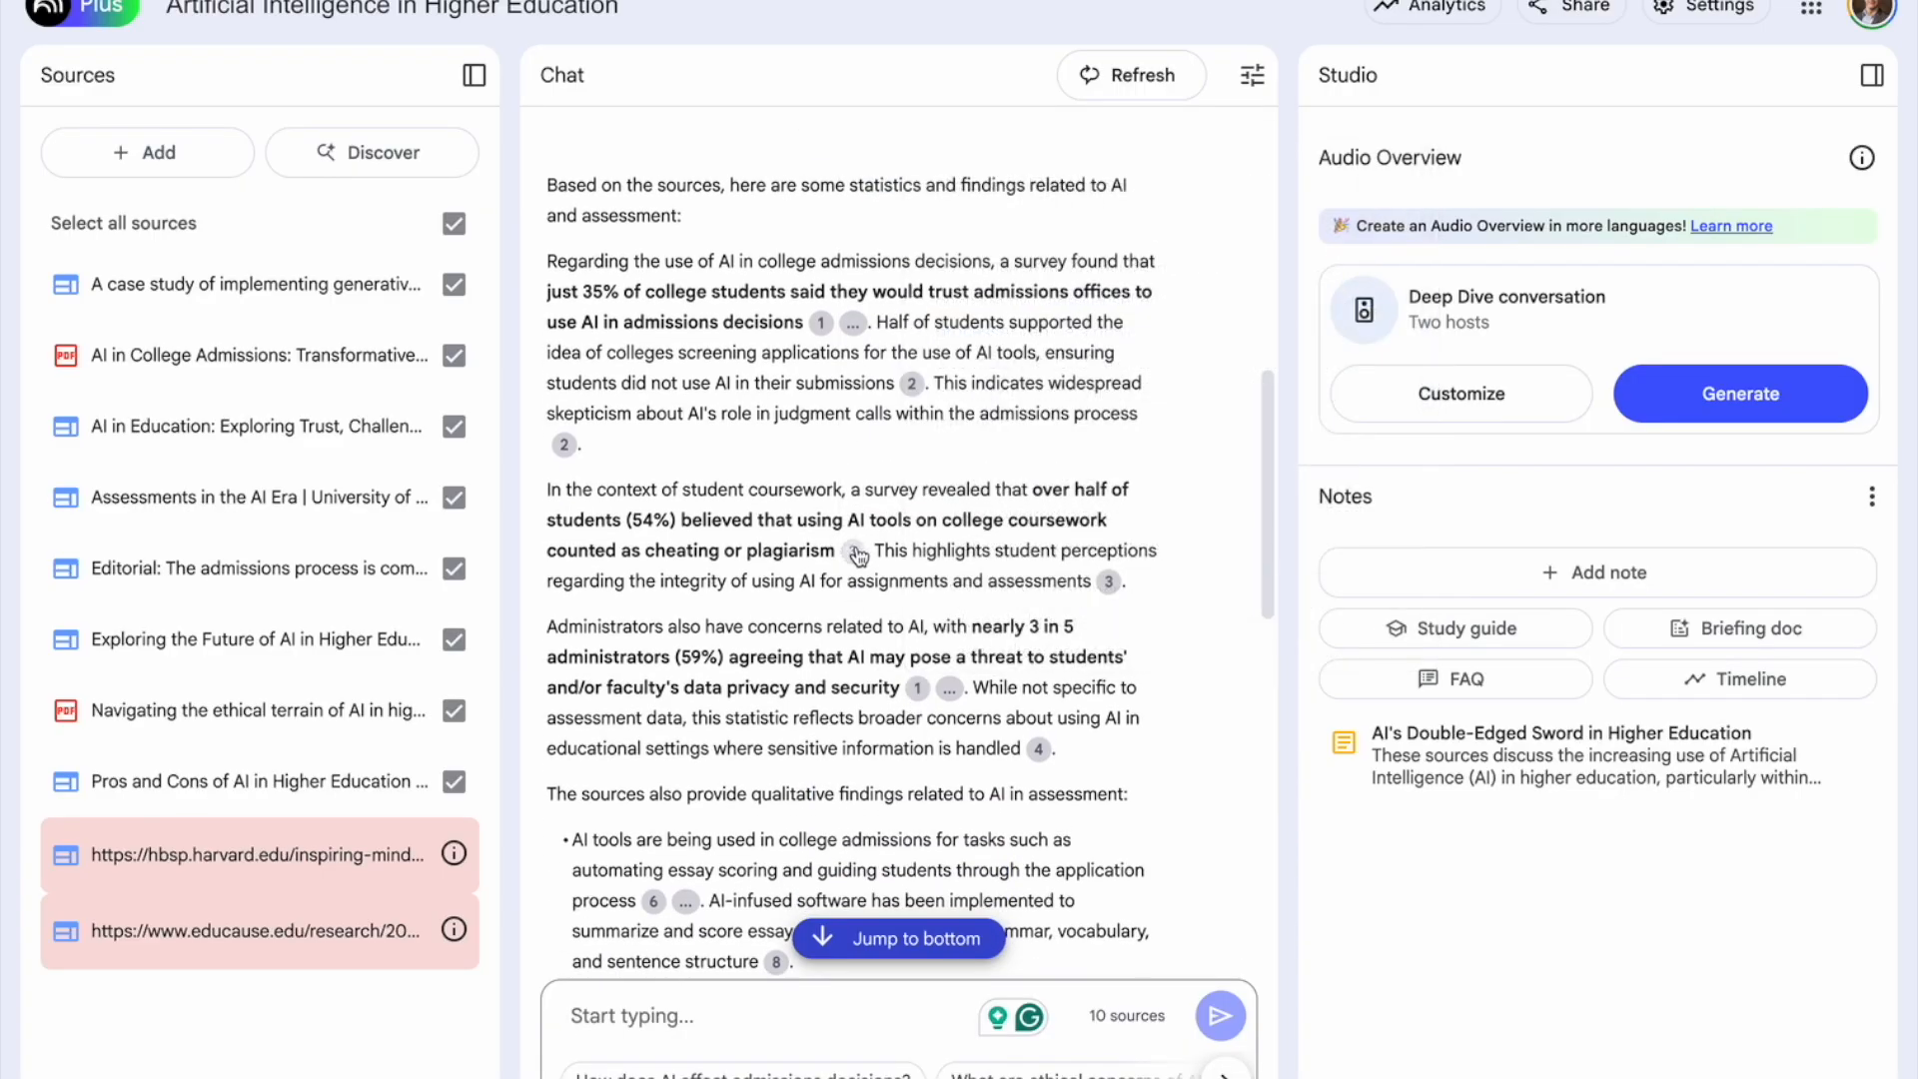
scroll(951, 536, "down", 1)
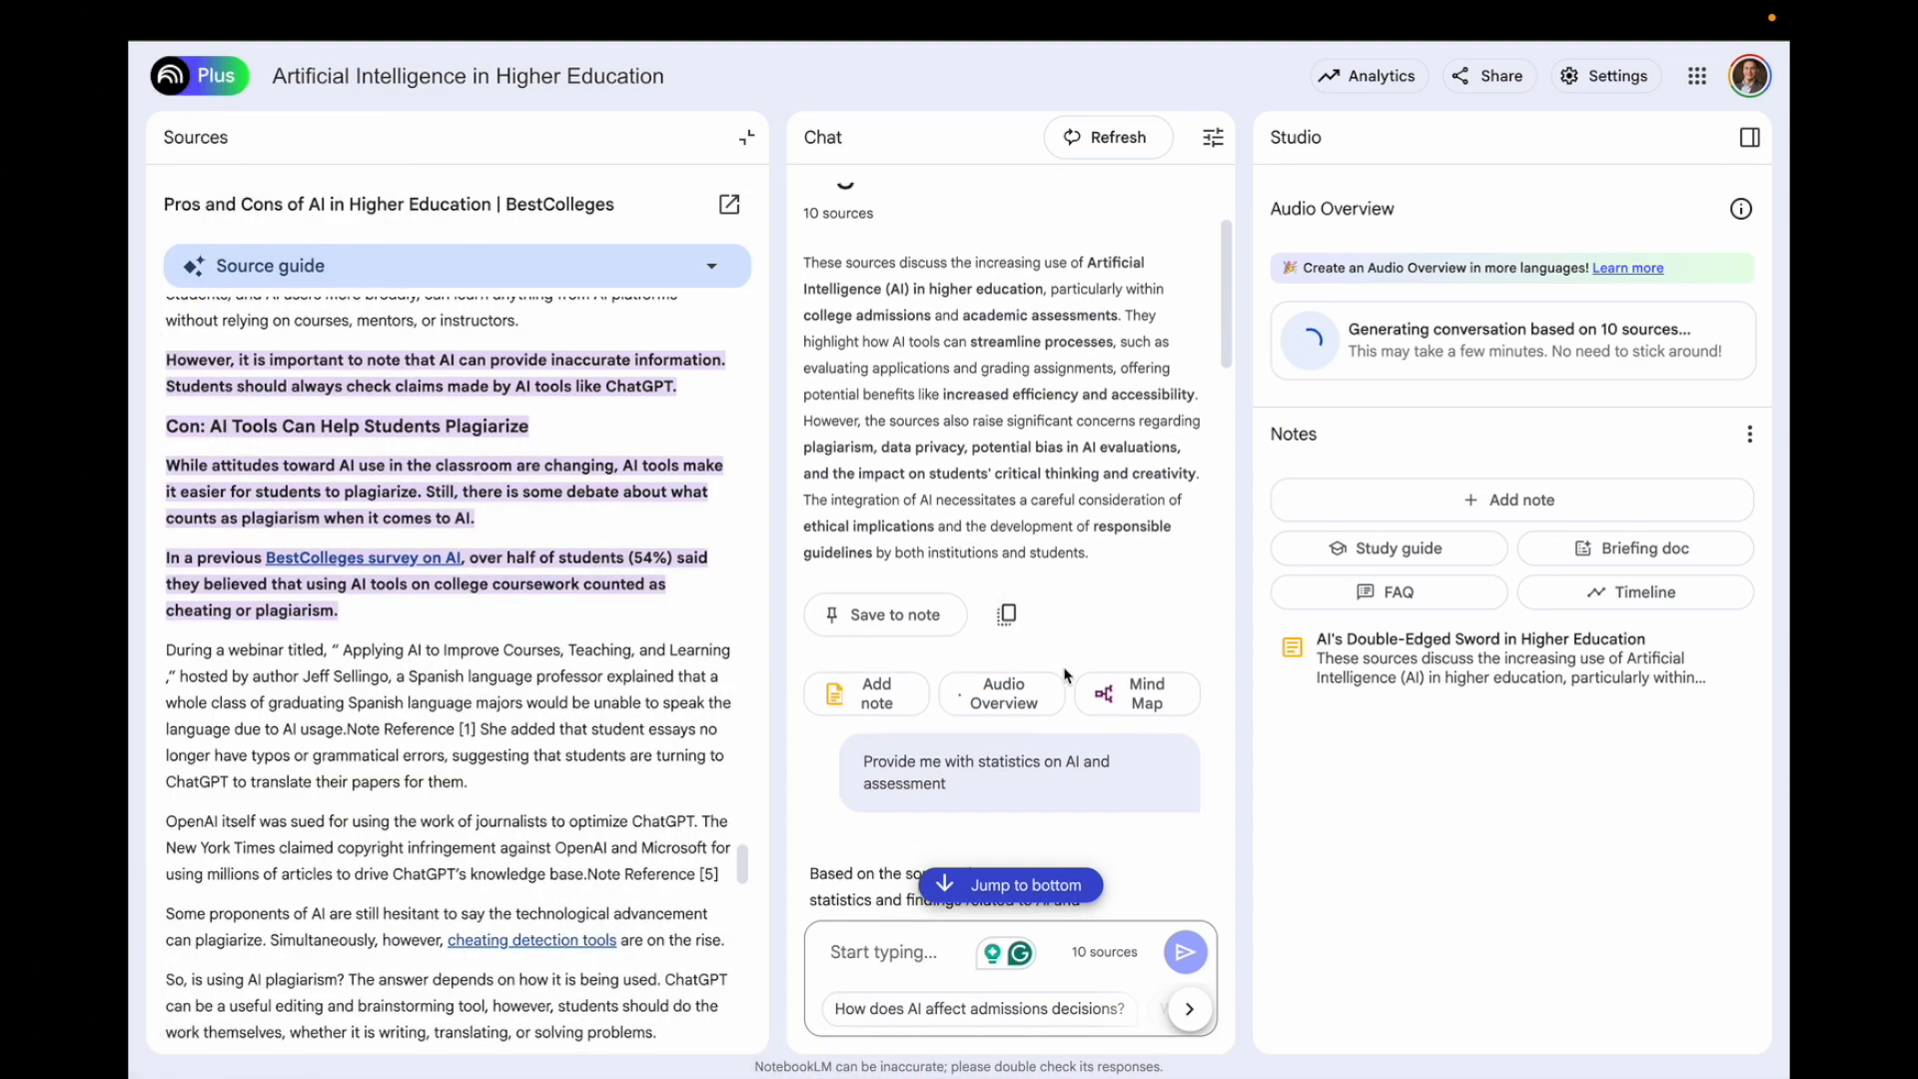
- Generate a mind map of the sources and expand its "AI in Higher Education (General)" and "Trust in AI (Michigan Study)" branches
left_click(1112, 704)
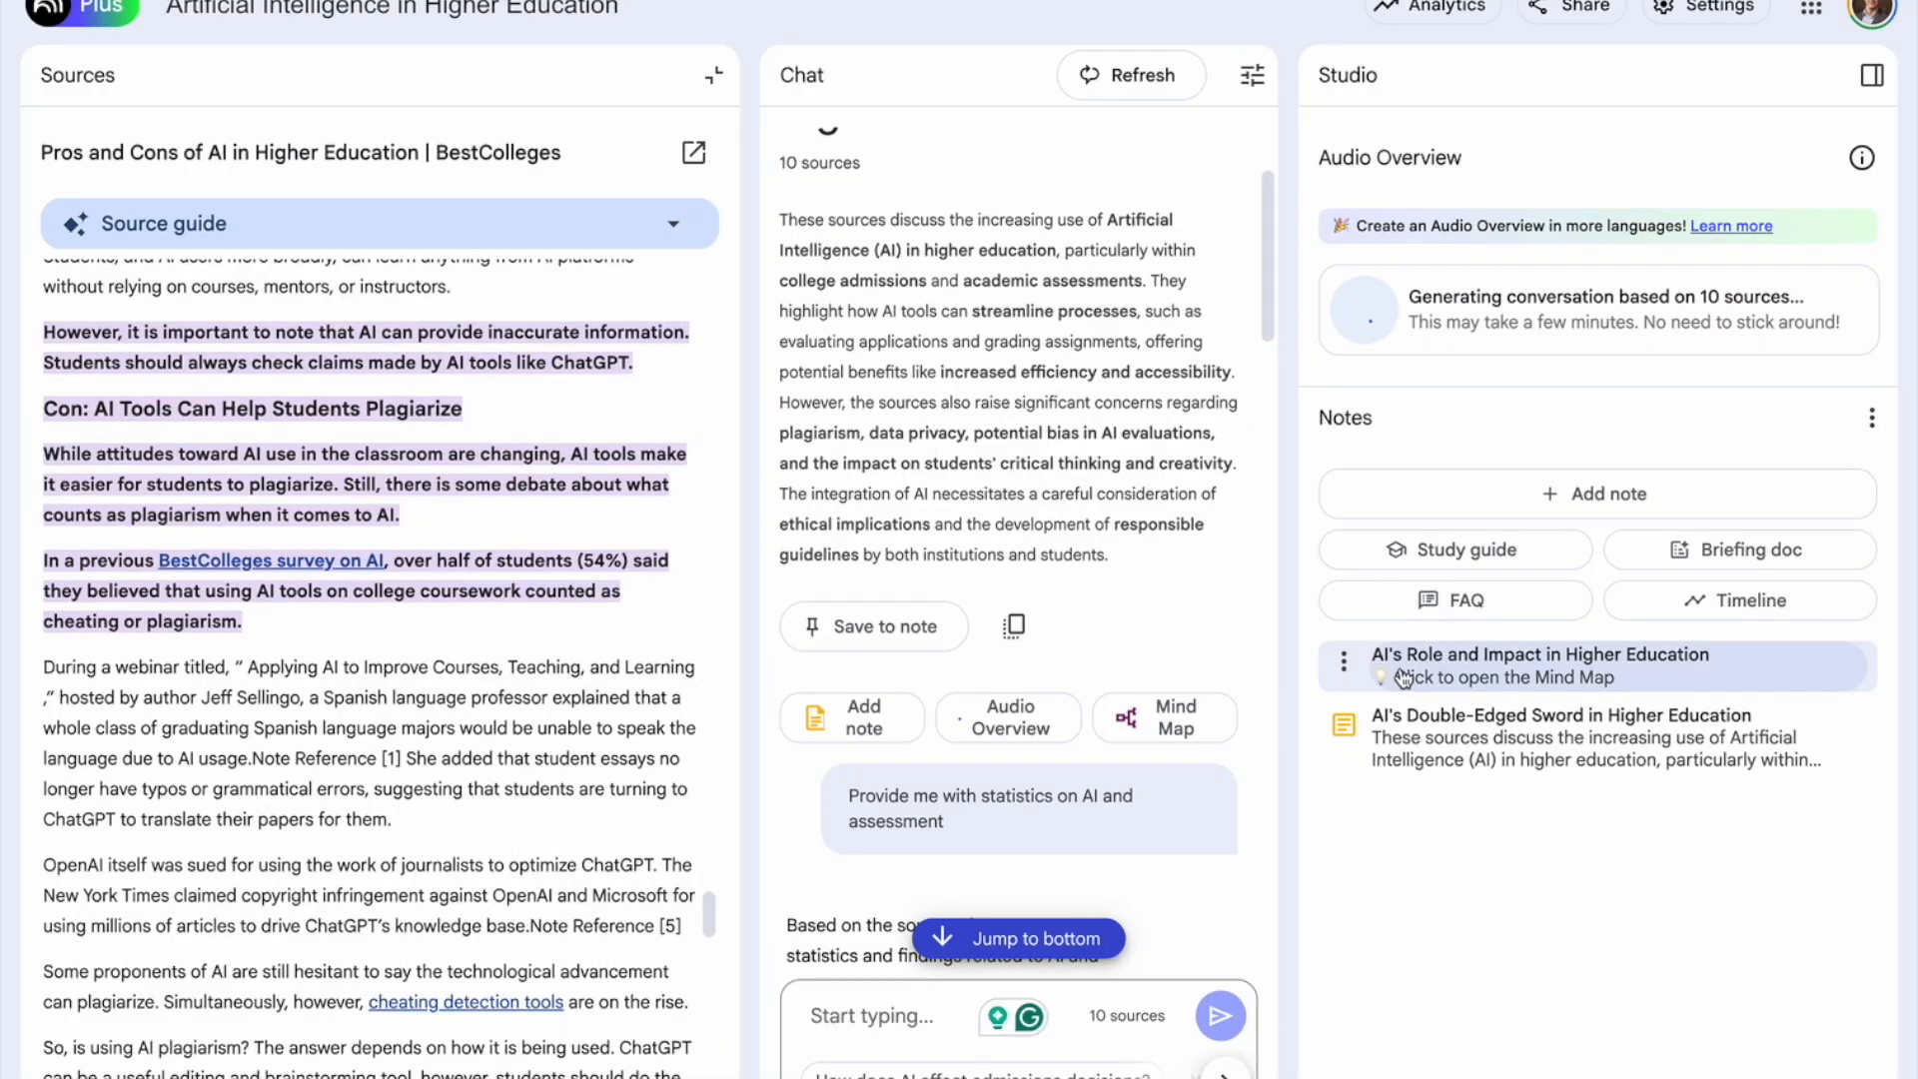
left_click(1384, 685)
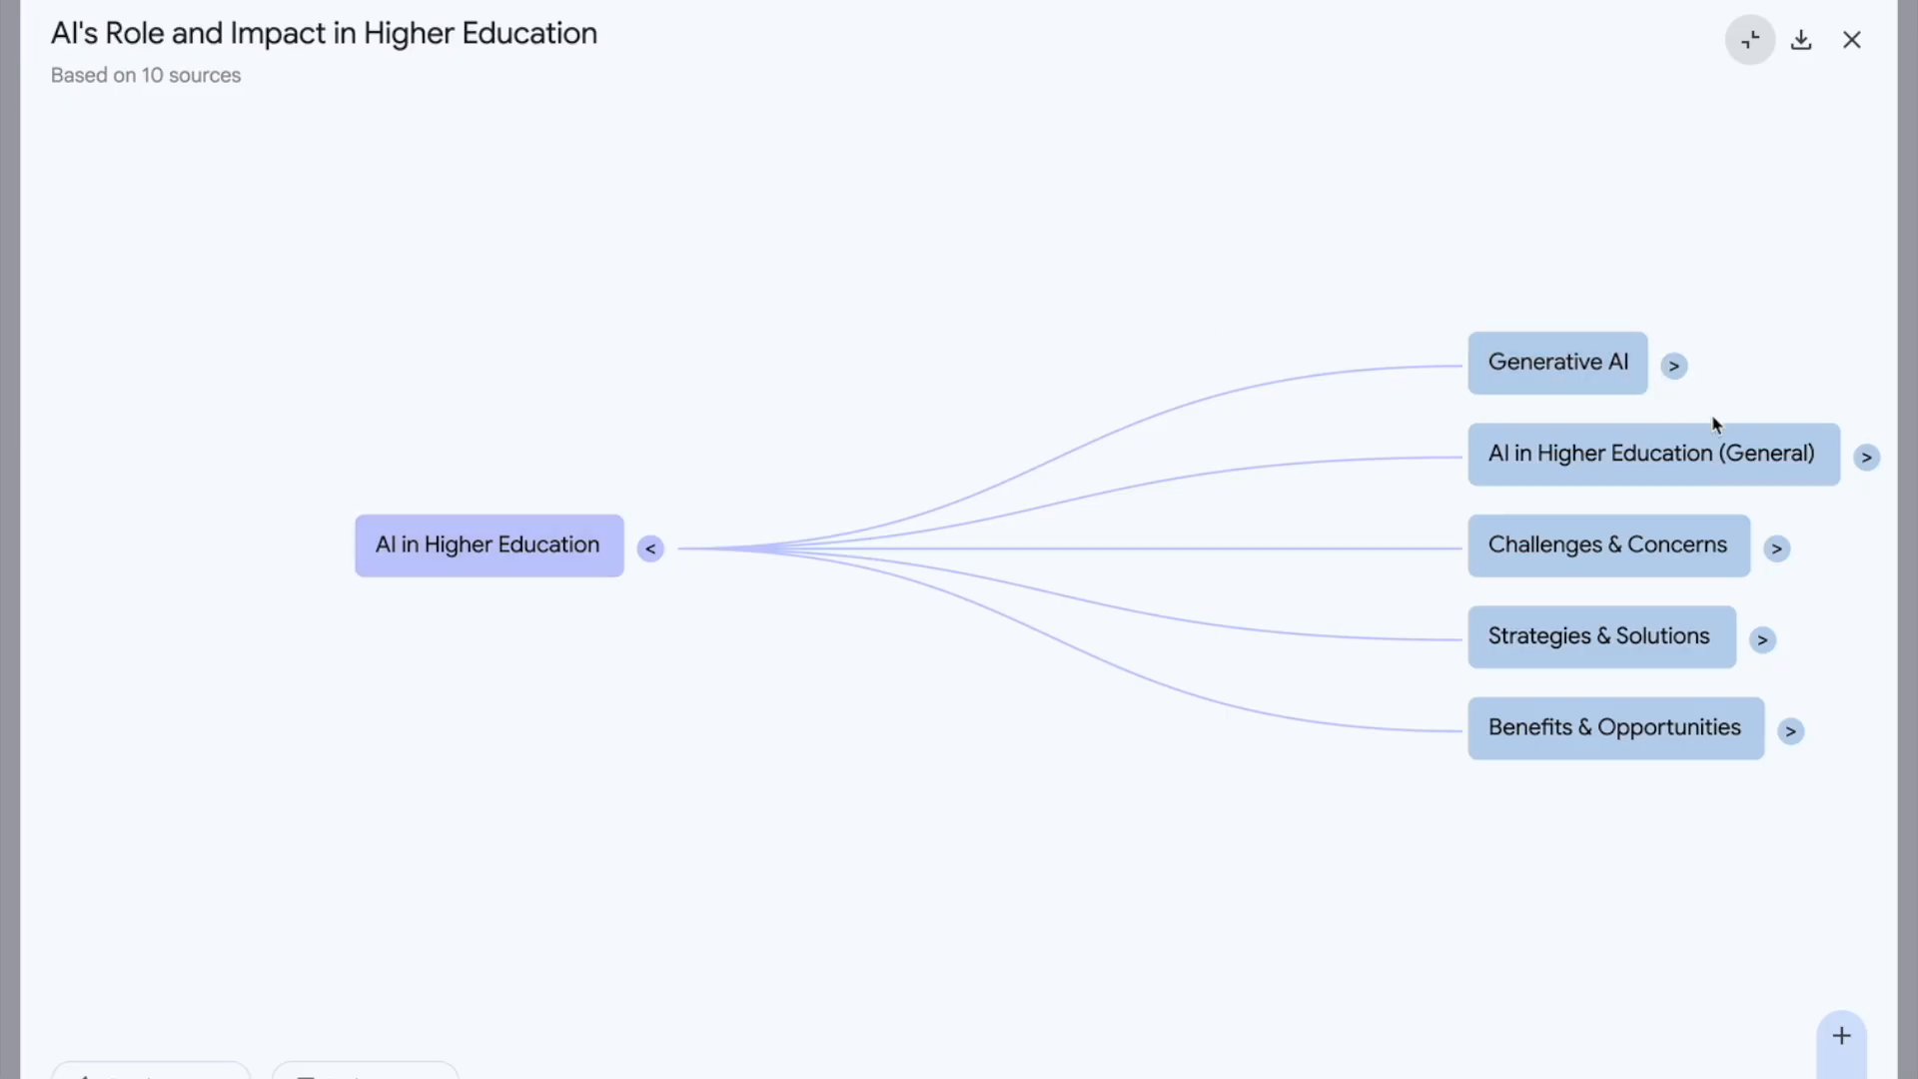
left_click(1867, 458)
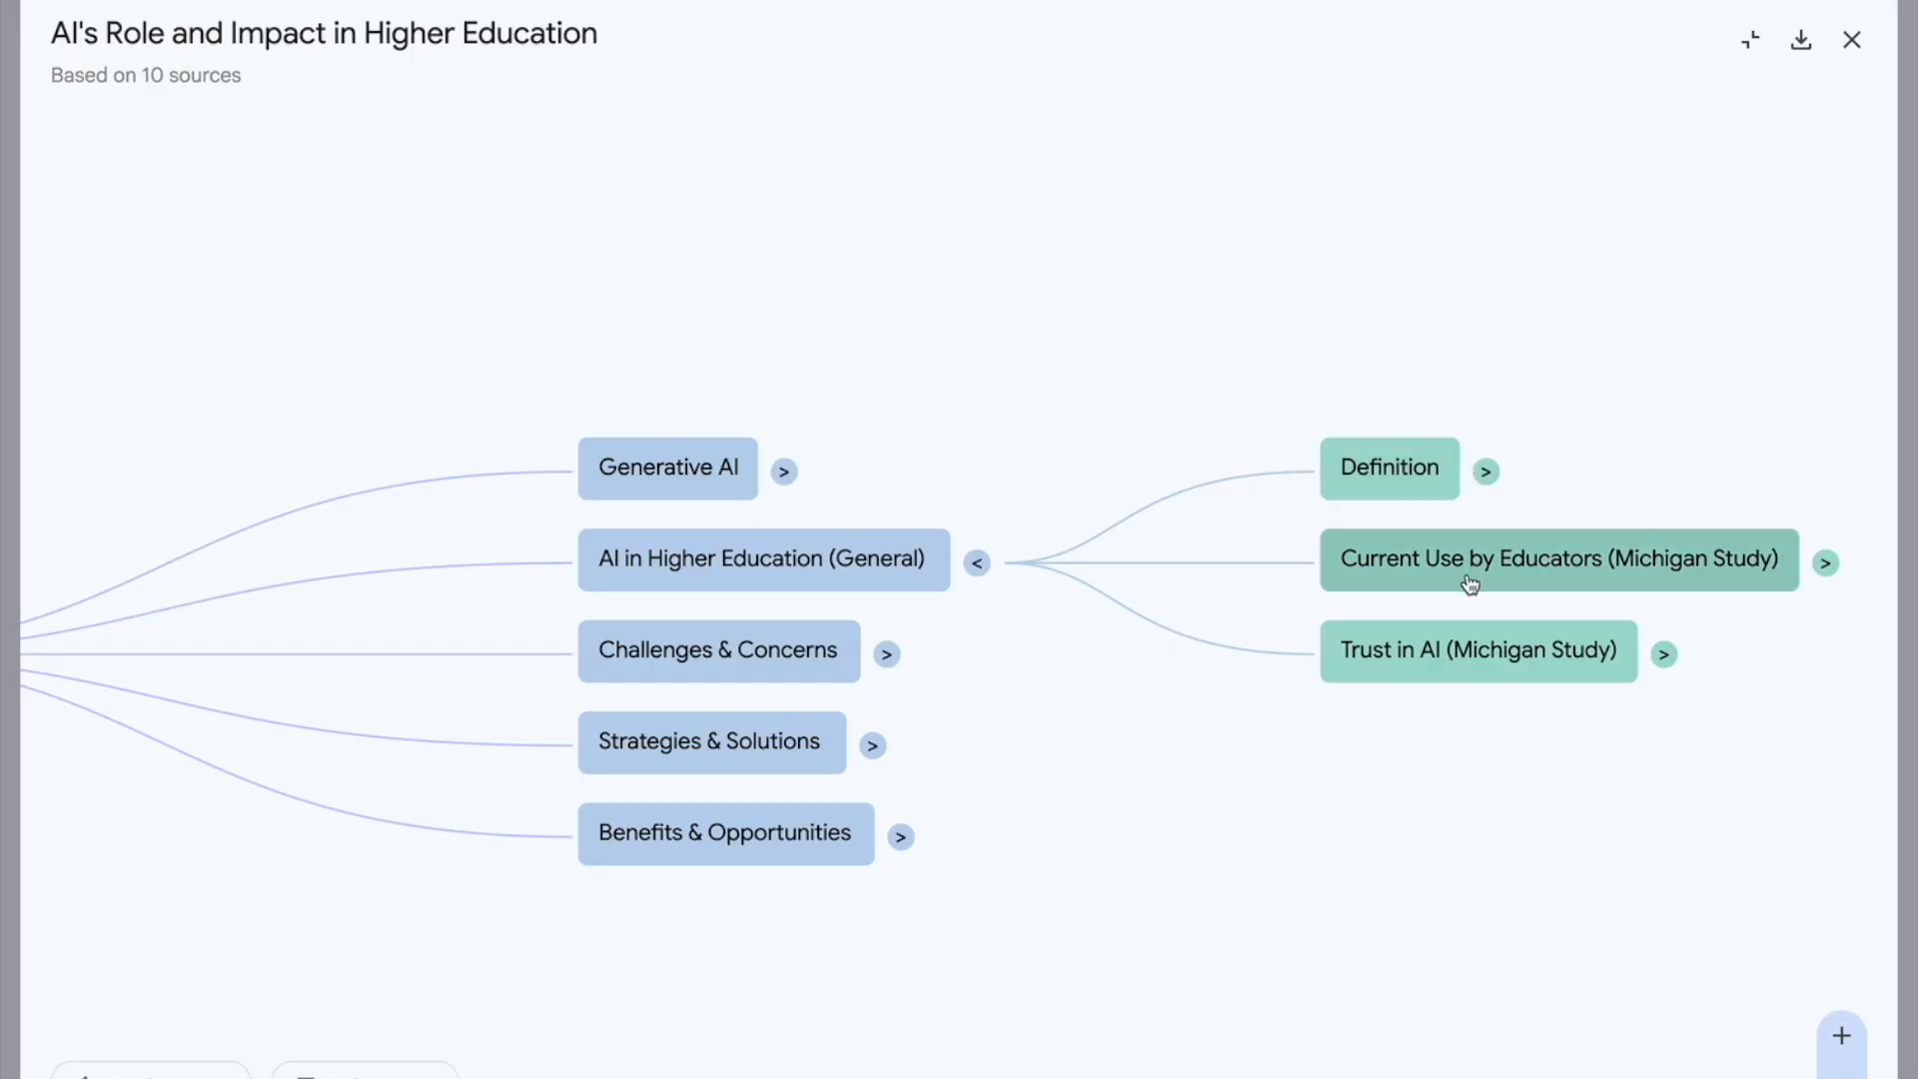
left_click(1665, 656)
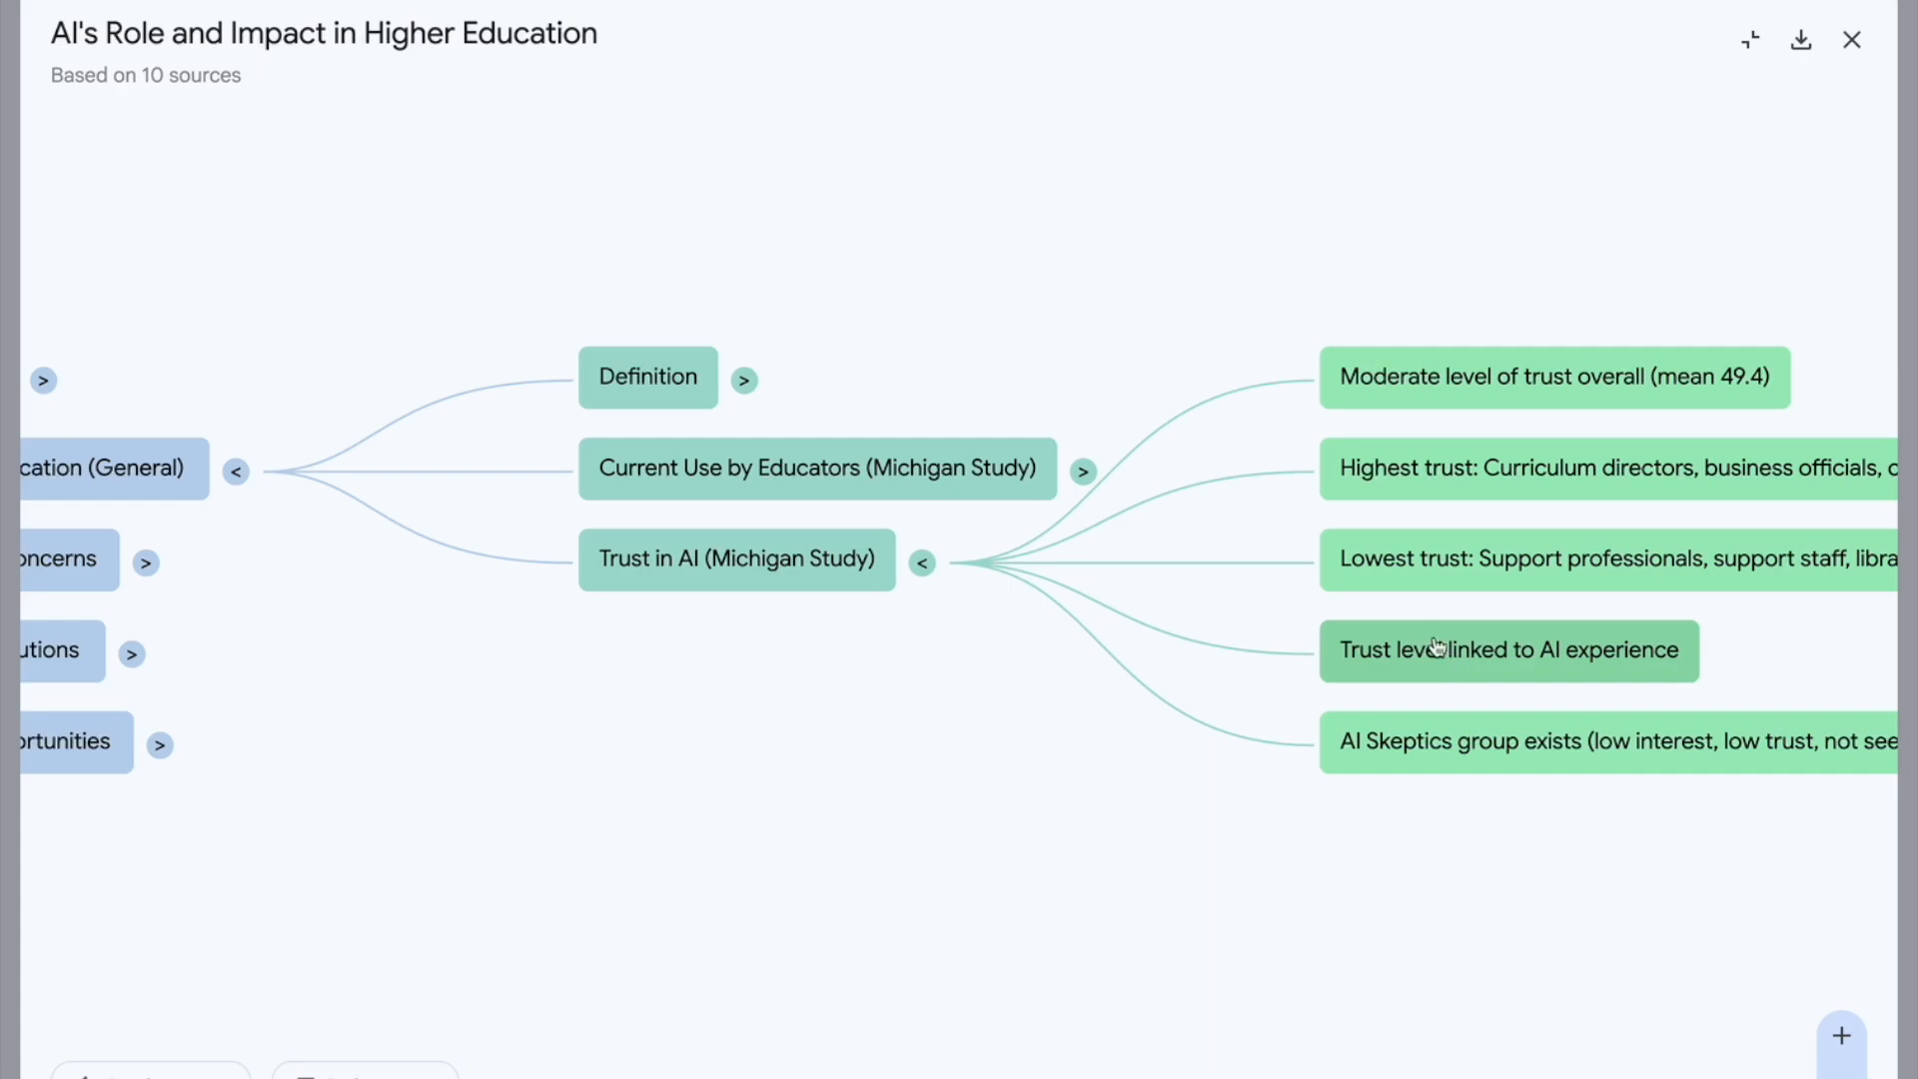
- Download the mind map as an image and open the downloaded NotebookLM Mind Map.png
left_click(1801, 45)
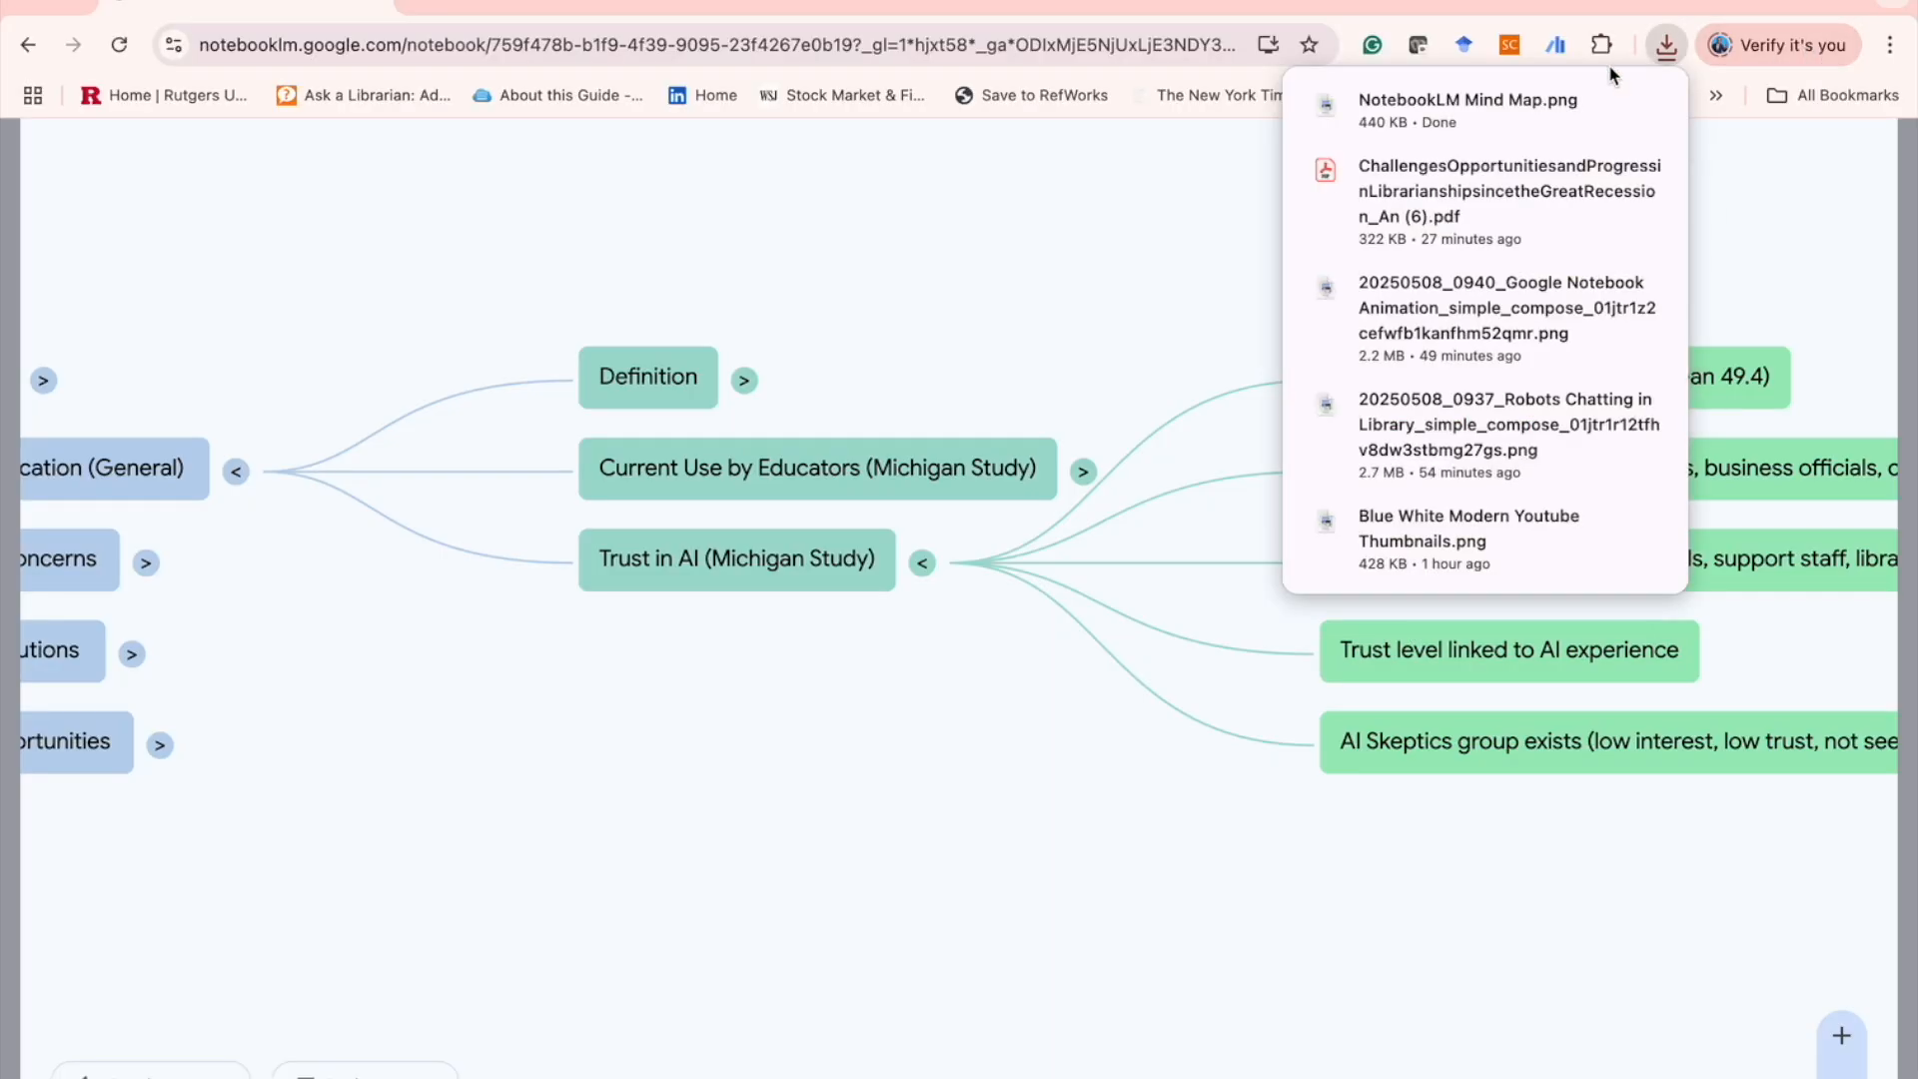
left_click(1449, 110)
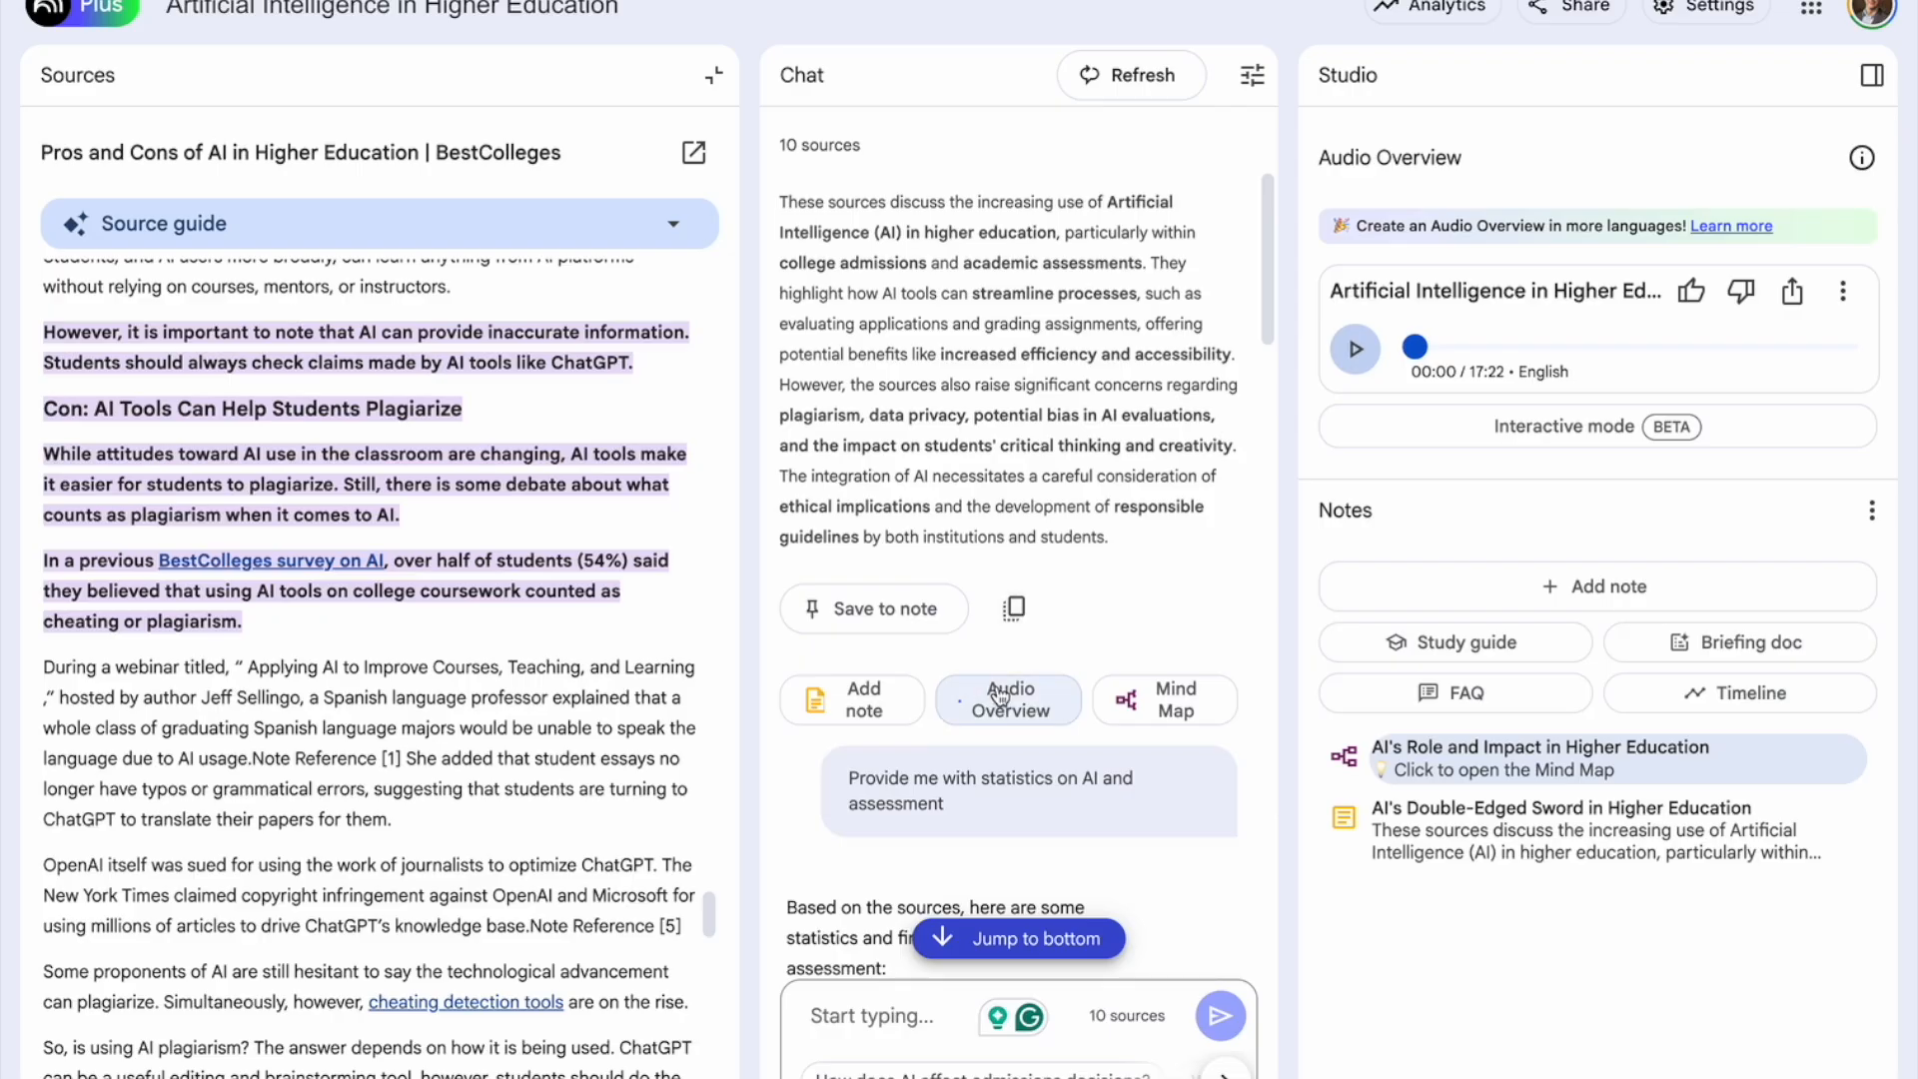
- Play the opening part of the generated audio overview and pause it
left_click(1356, 358)
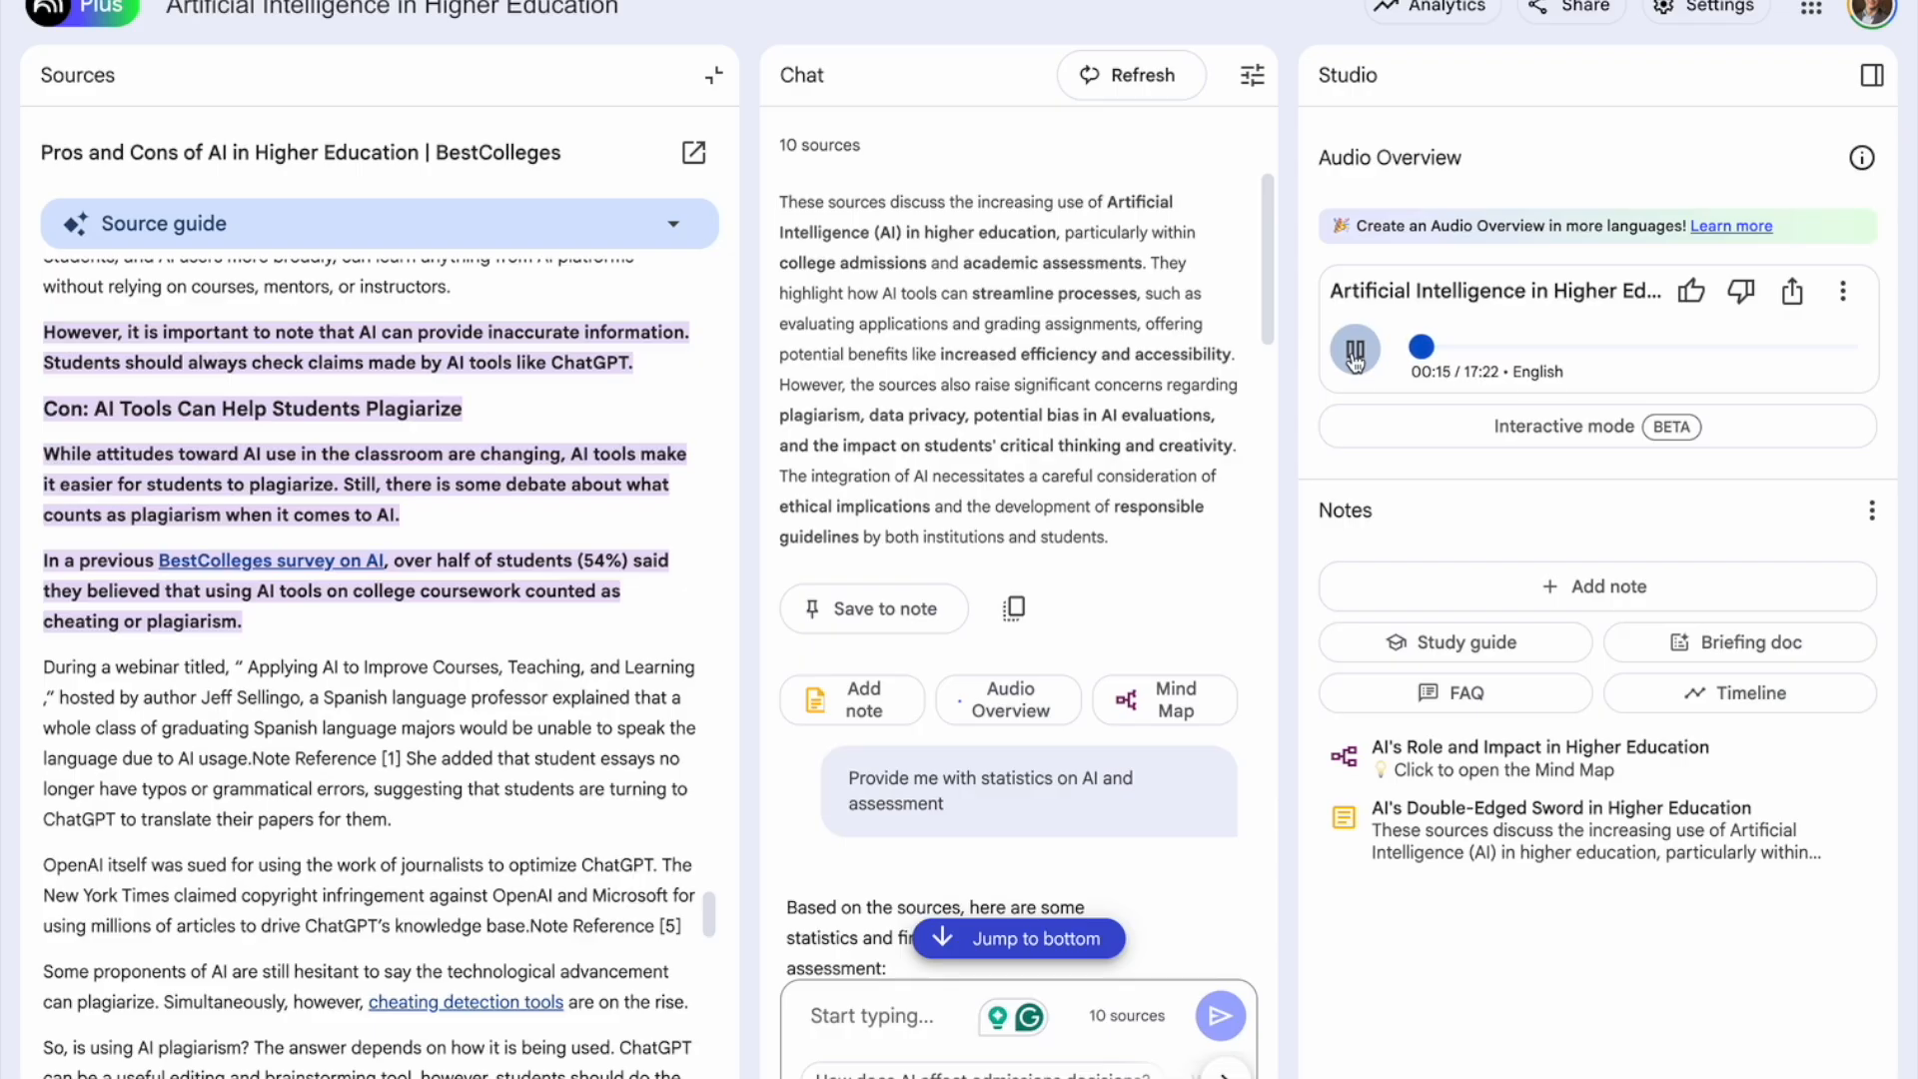
left_click(1355, 358)
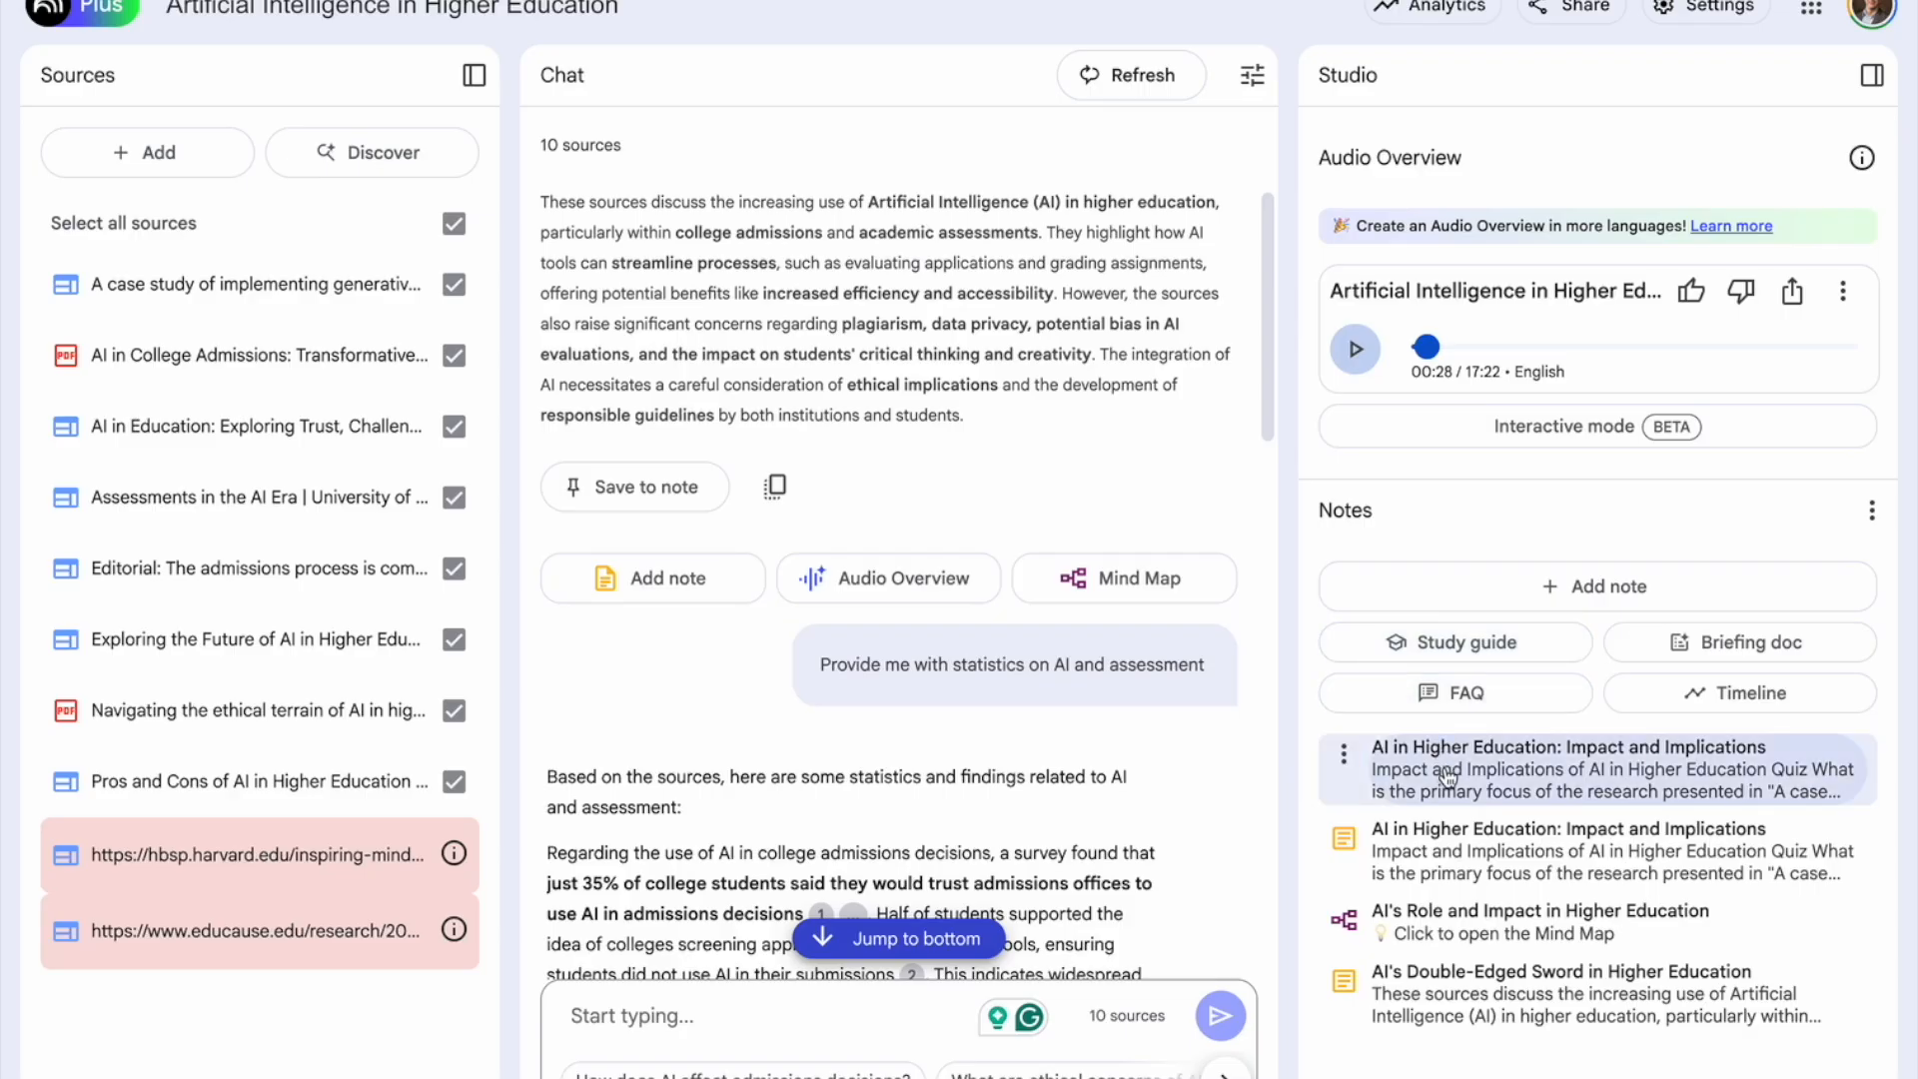
- Open the generated study guide note and review its quiz, answer key, essay questions and glossary
left_click(1389, 769)
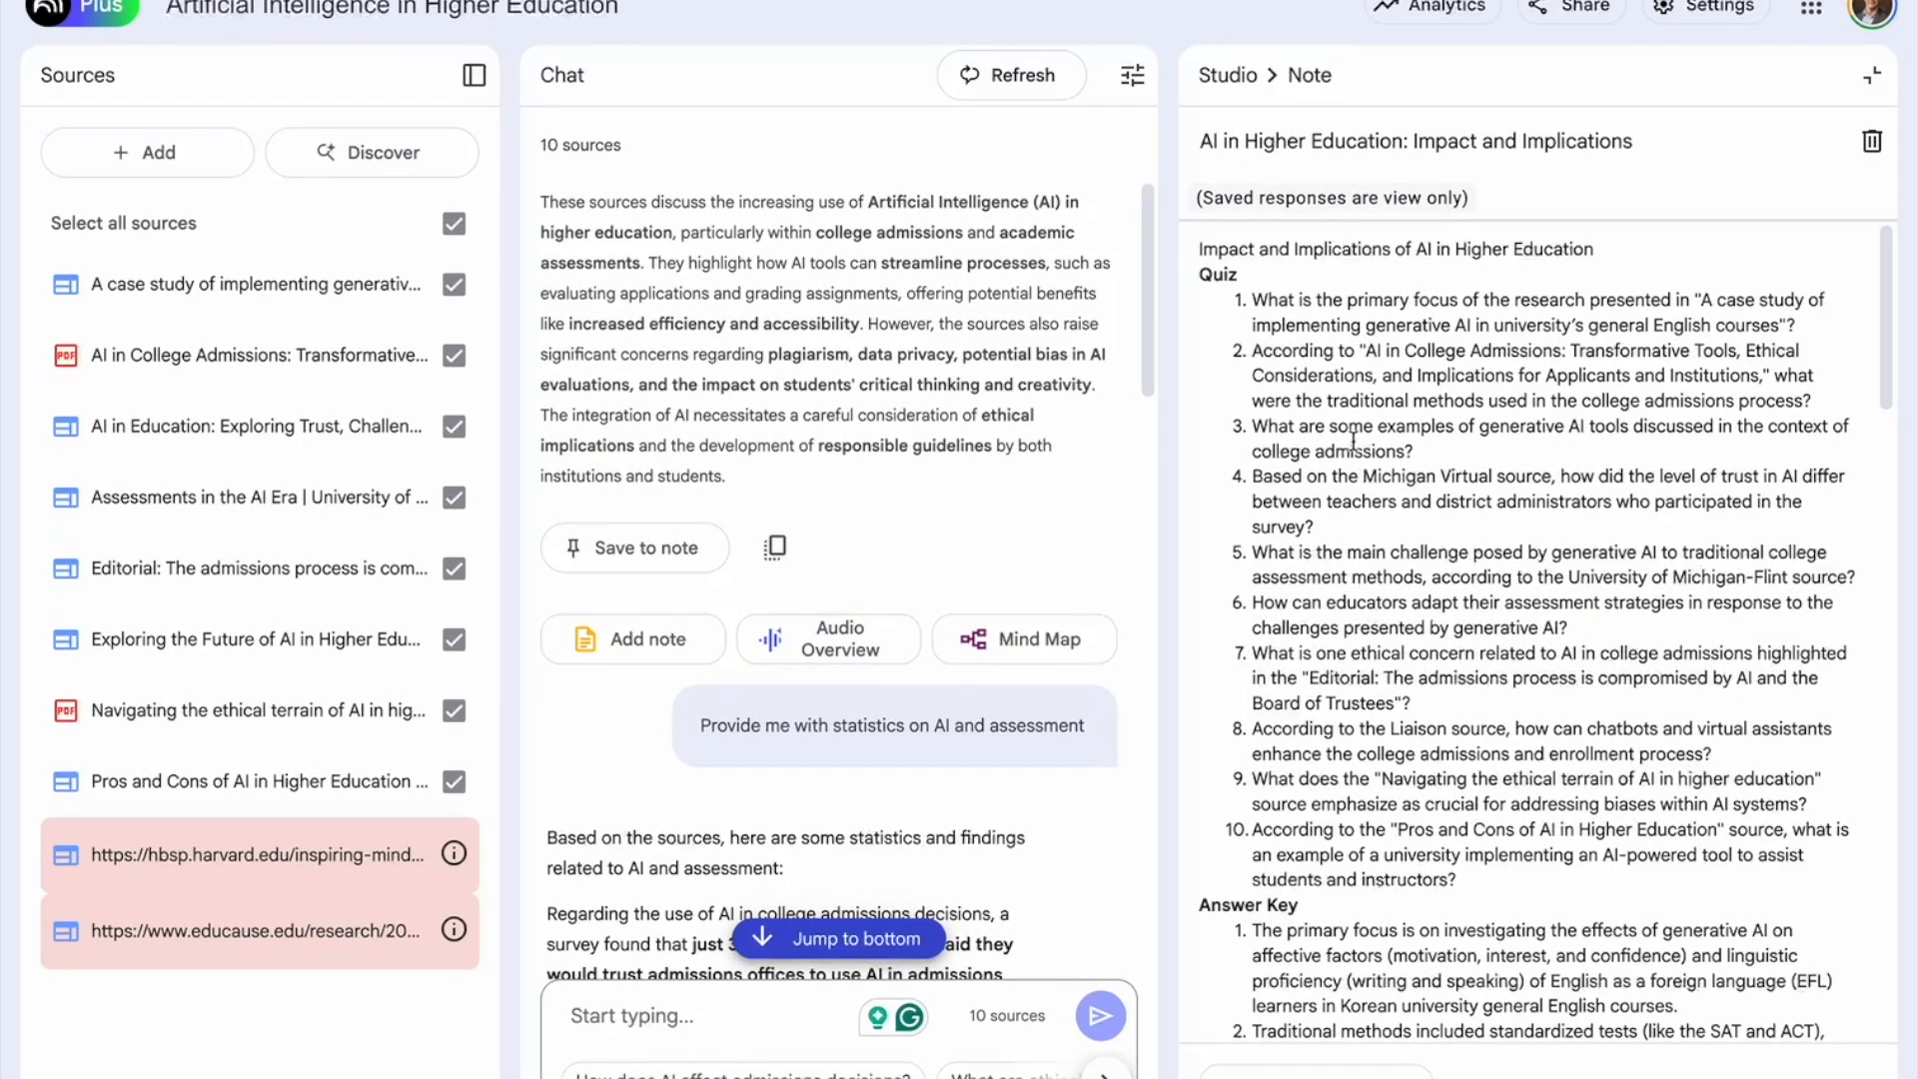
scroll(1326, 330, "down", 1)
scroll(1326, 330, "down", 10)
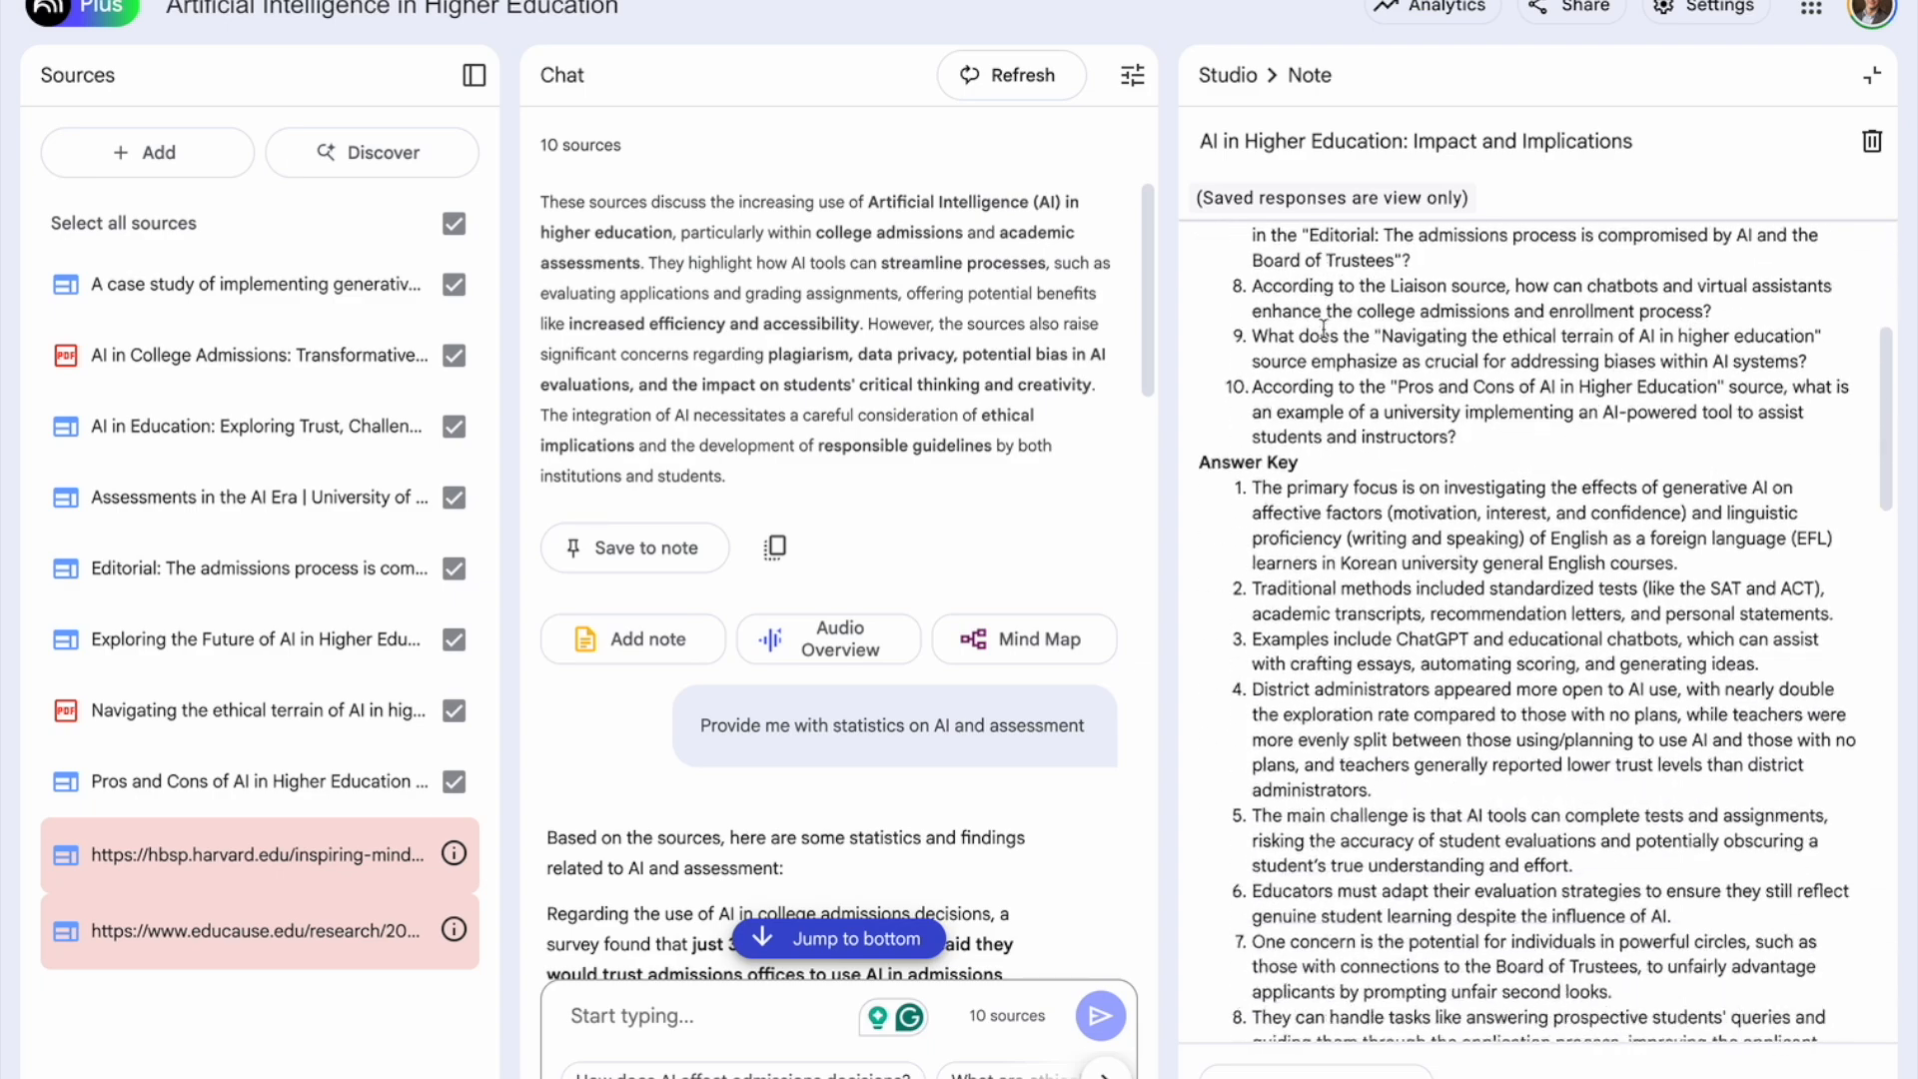
scroll(1324, 330, "down", 3)
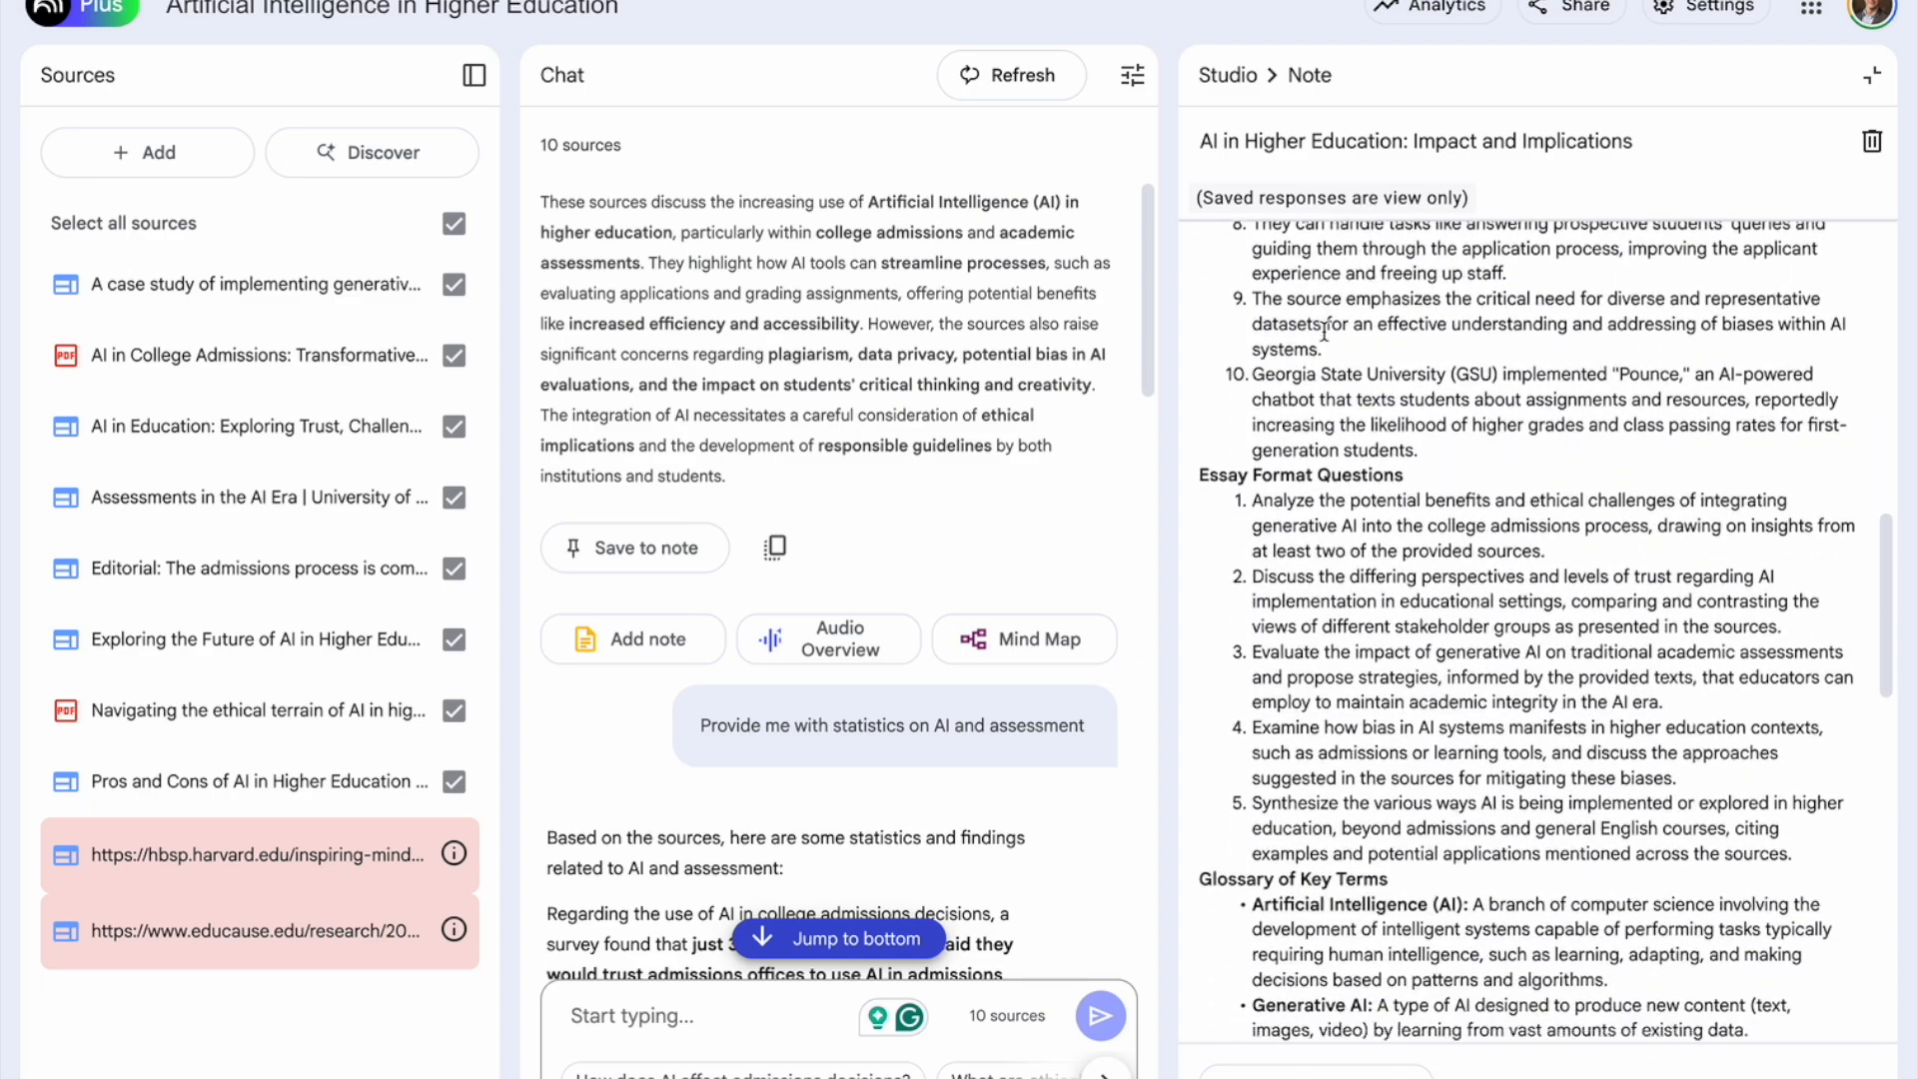
scroll(1287, 465, "down", 7)
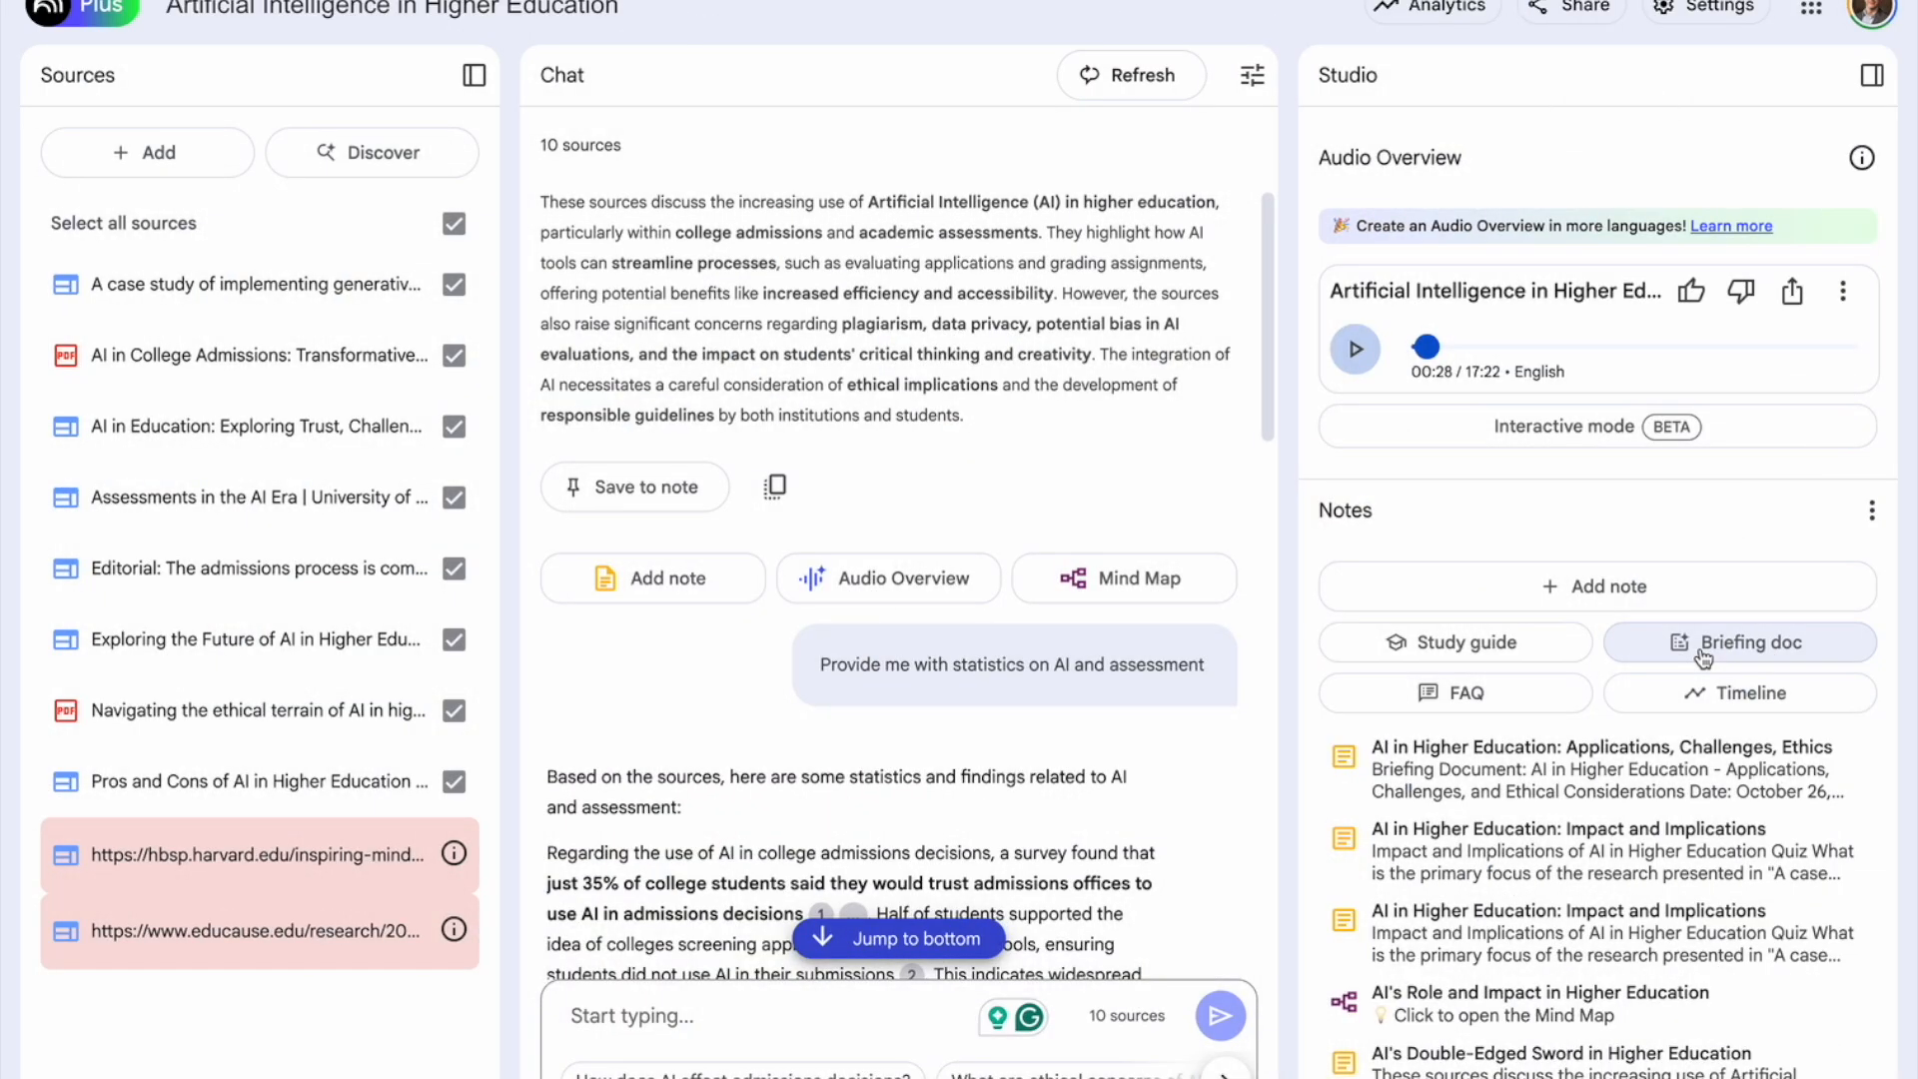
- Open the generated briefing document note and review its source list, executive summary and key themes
left_click(1582, 771)
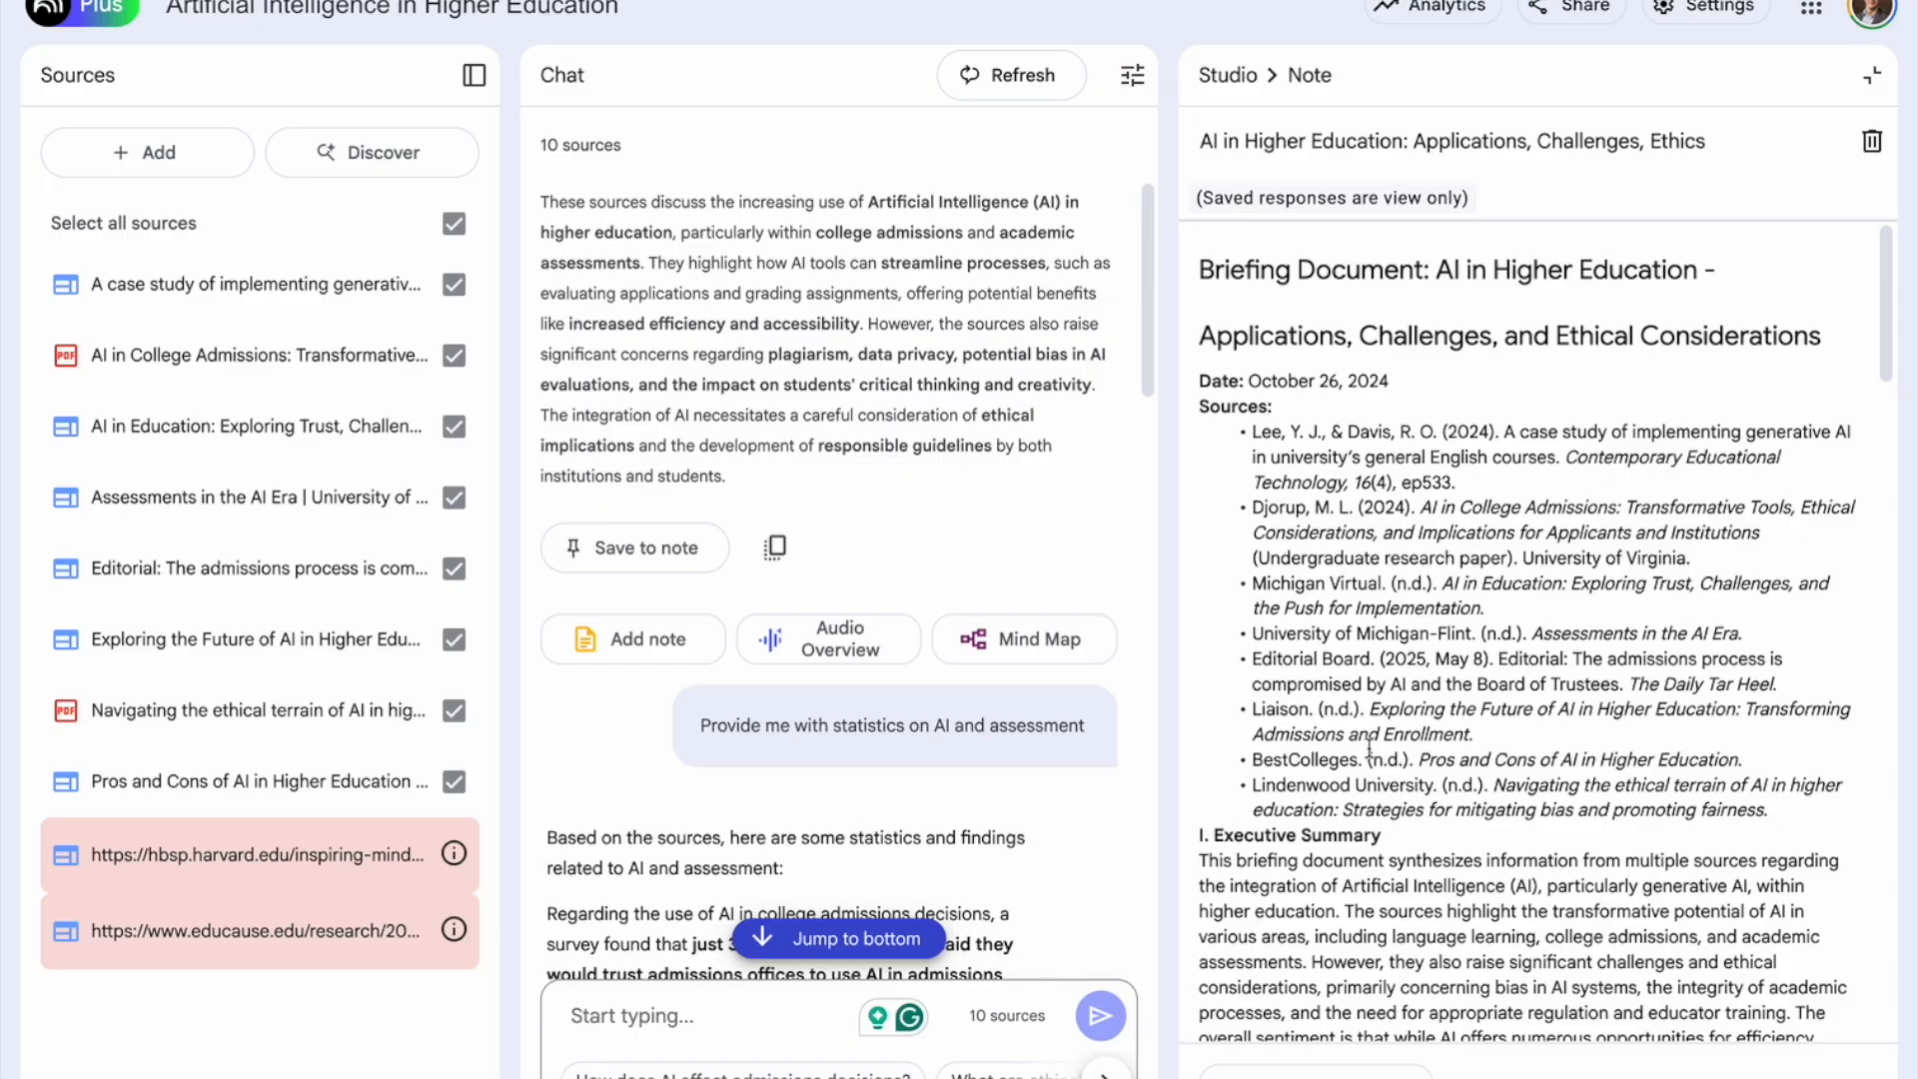
scroll(1349, 697, "down", 4)
scroll(1349, 691, "down", 7)
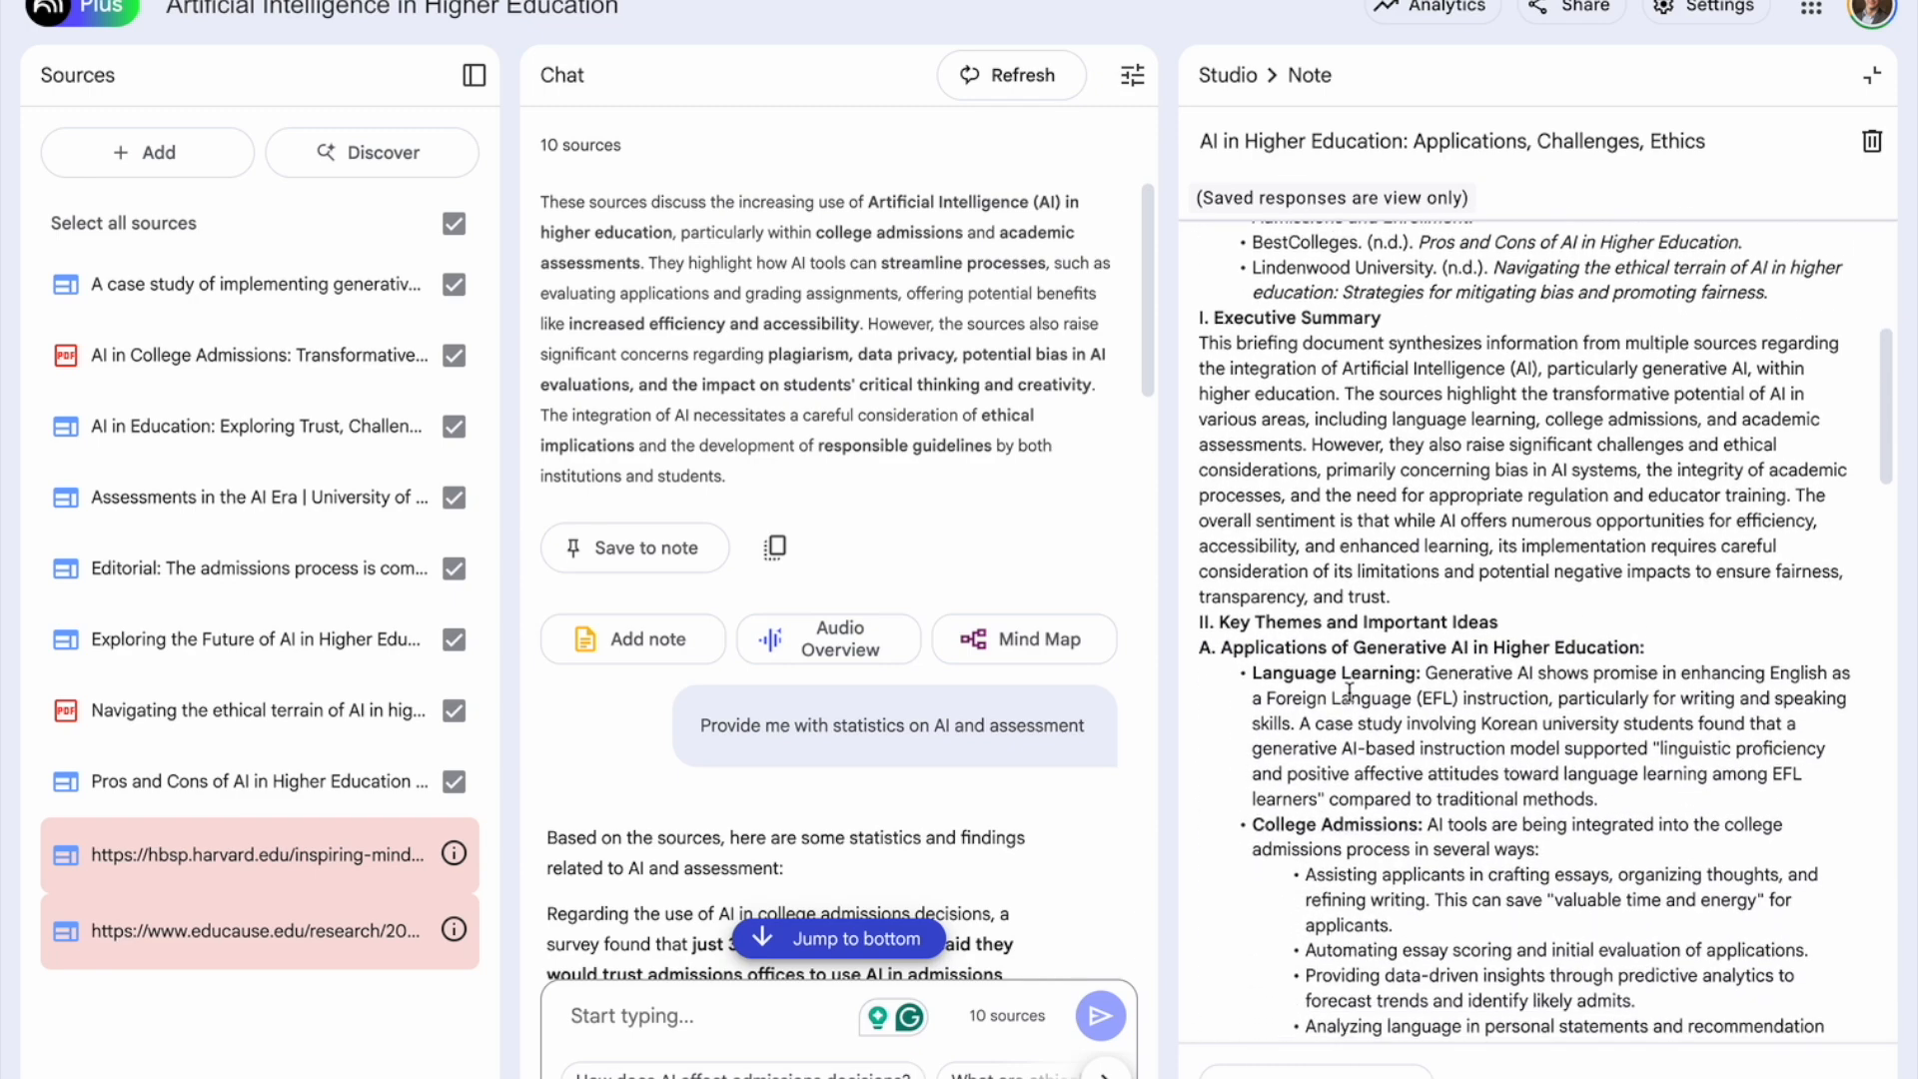
scroll(1348, 690, "down", 8)
scroll(1309, 579, "down", 5)
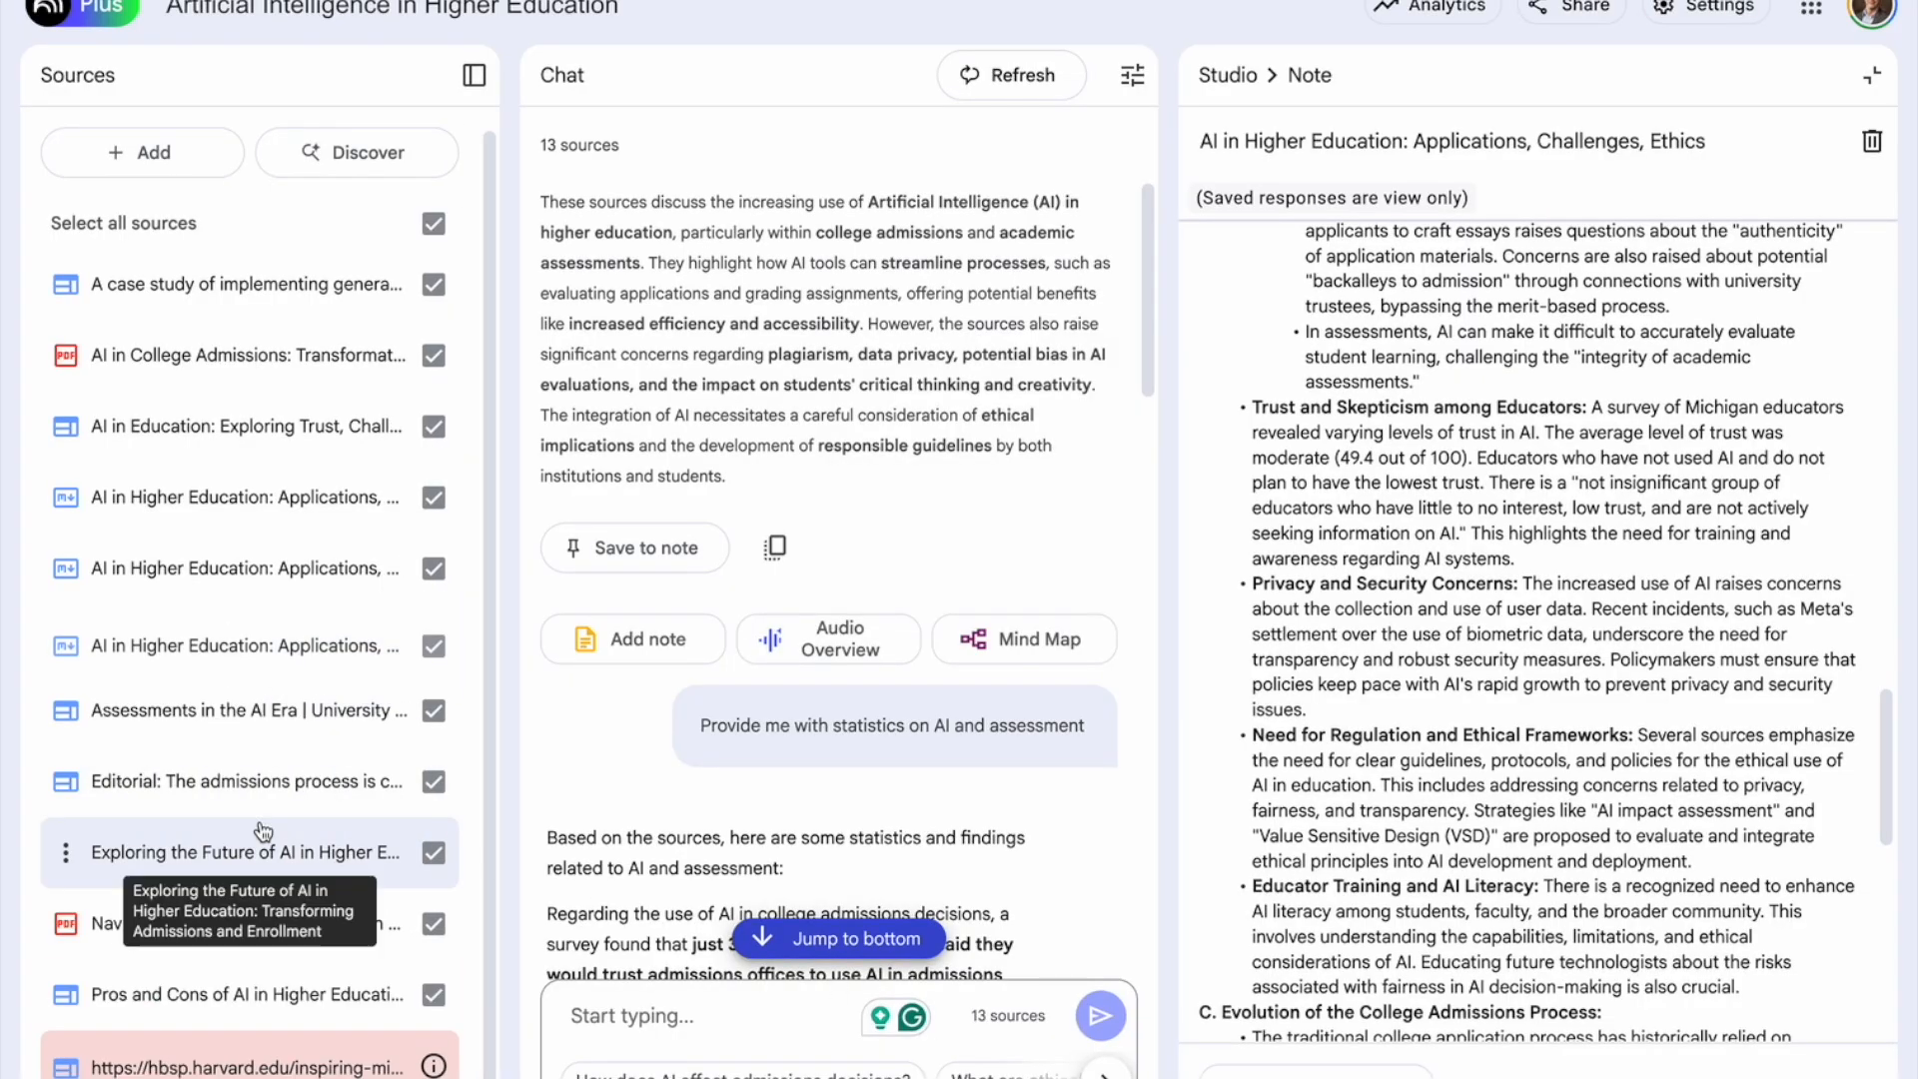
- Open the source made from the briefing document and review its source guide and executive summary
left_click(158, 650)
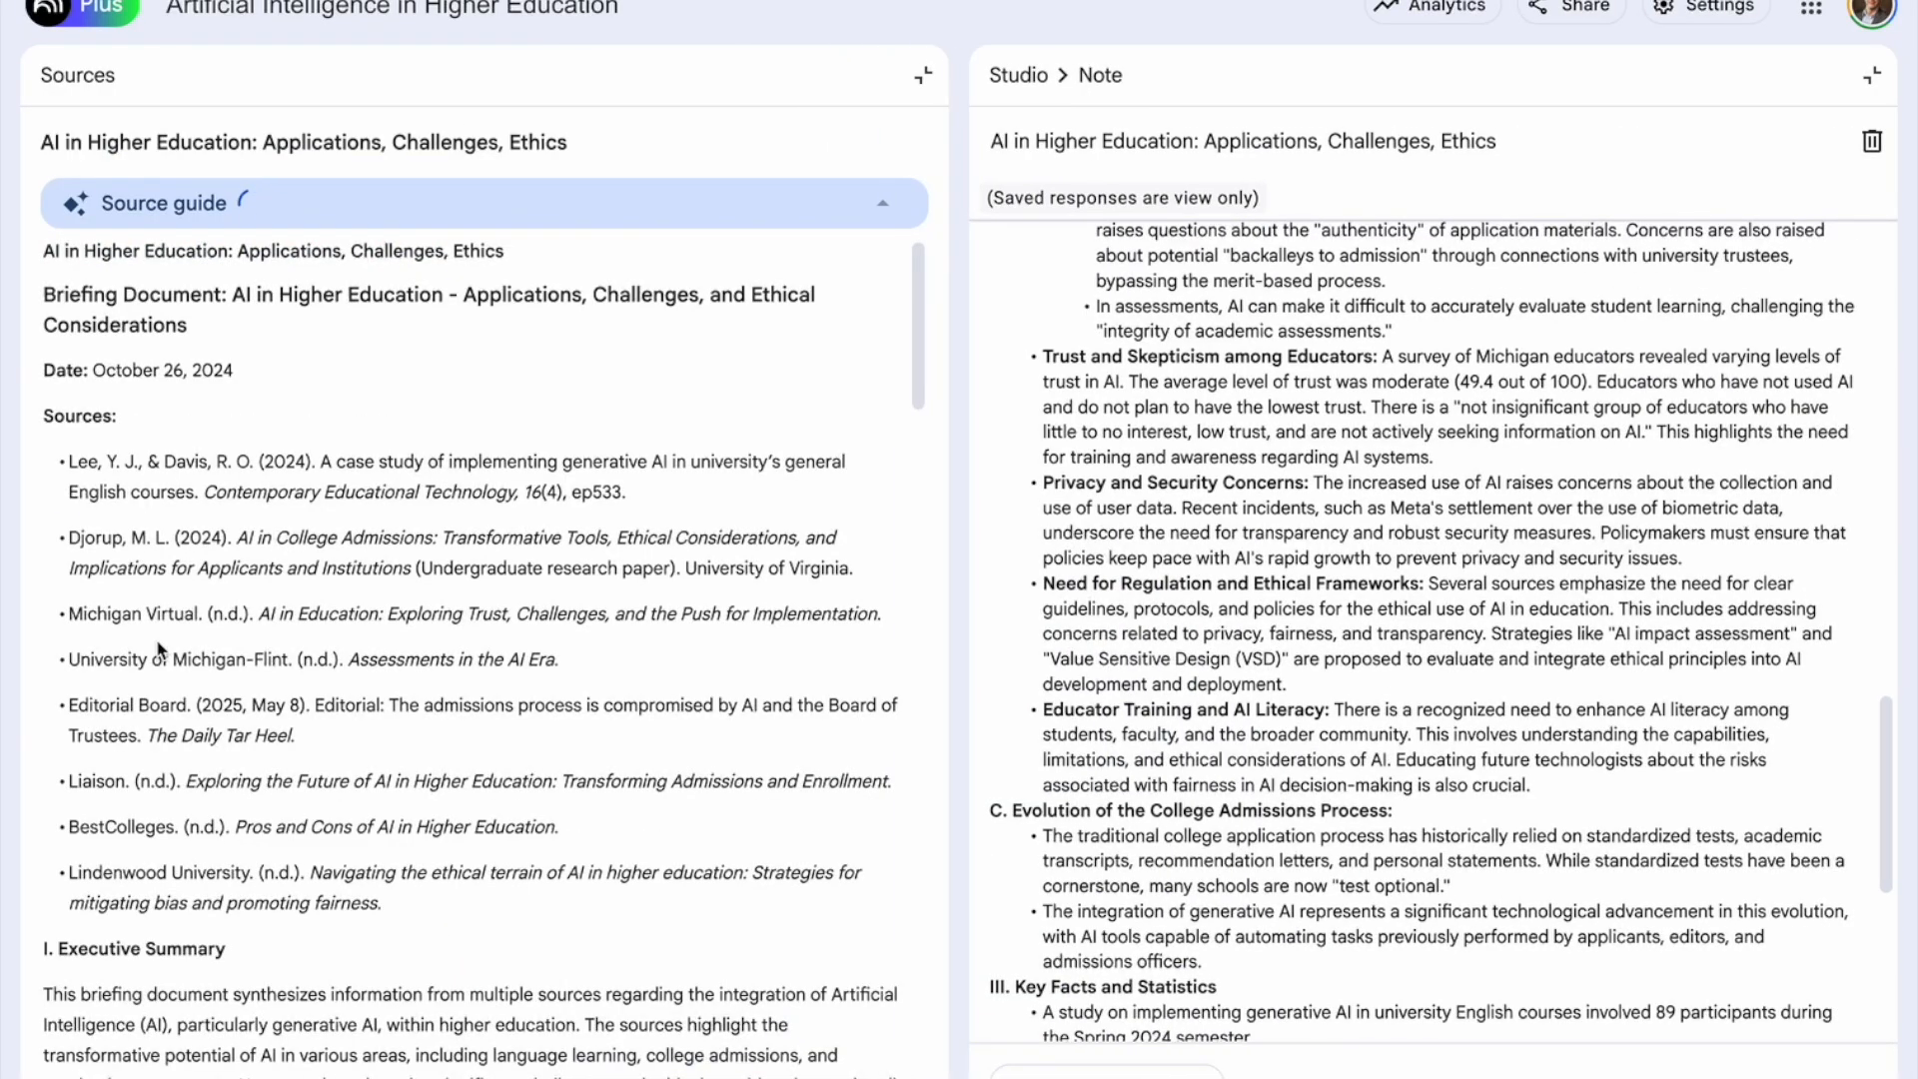
scroll(264, 725, "down", 3)
scroll(264, 725, "down", 5)
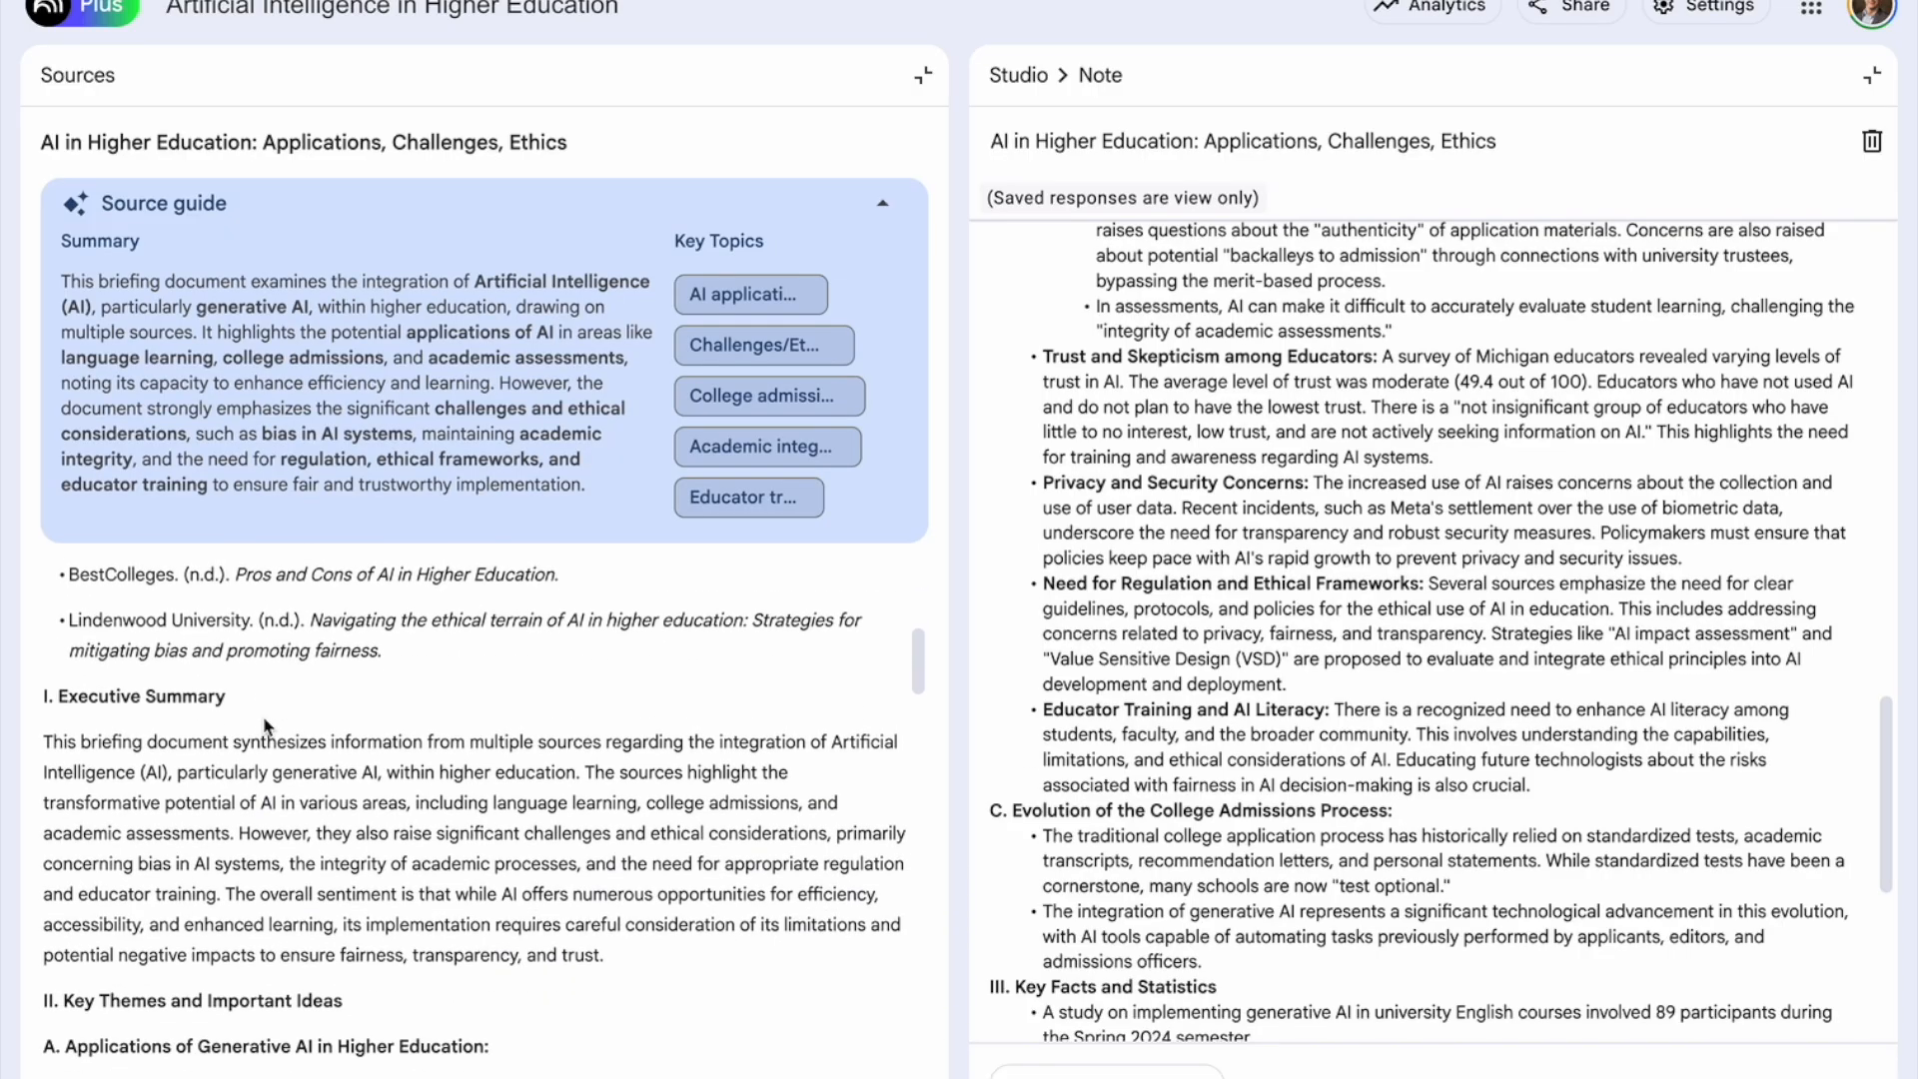
scroll(265, 725, "up", 10)
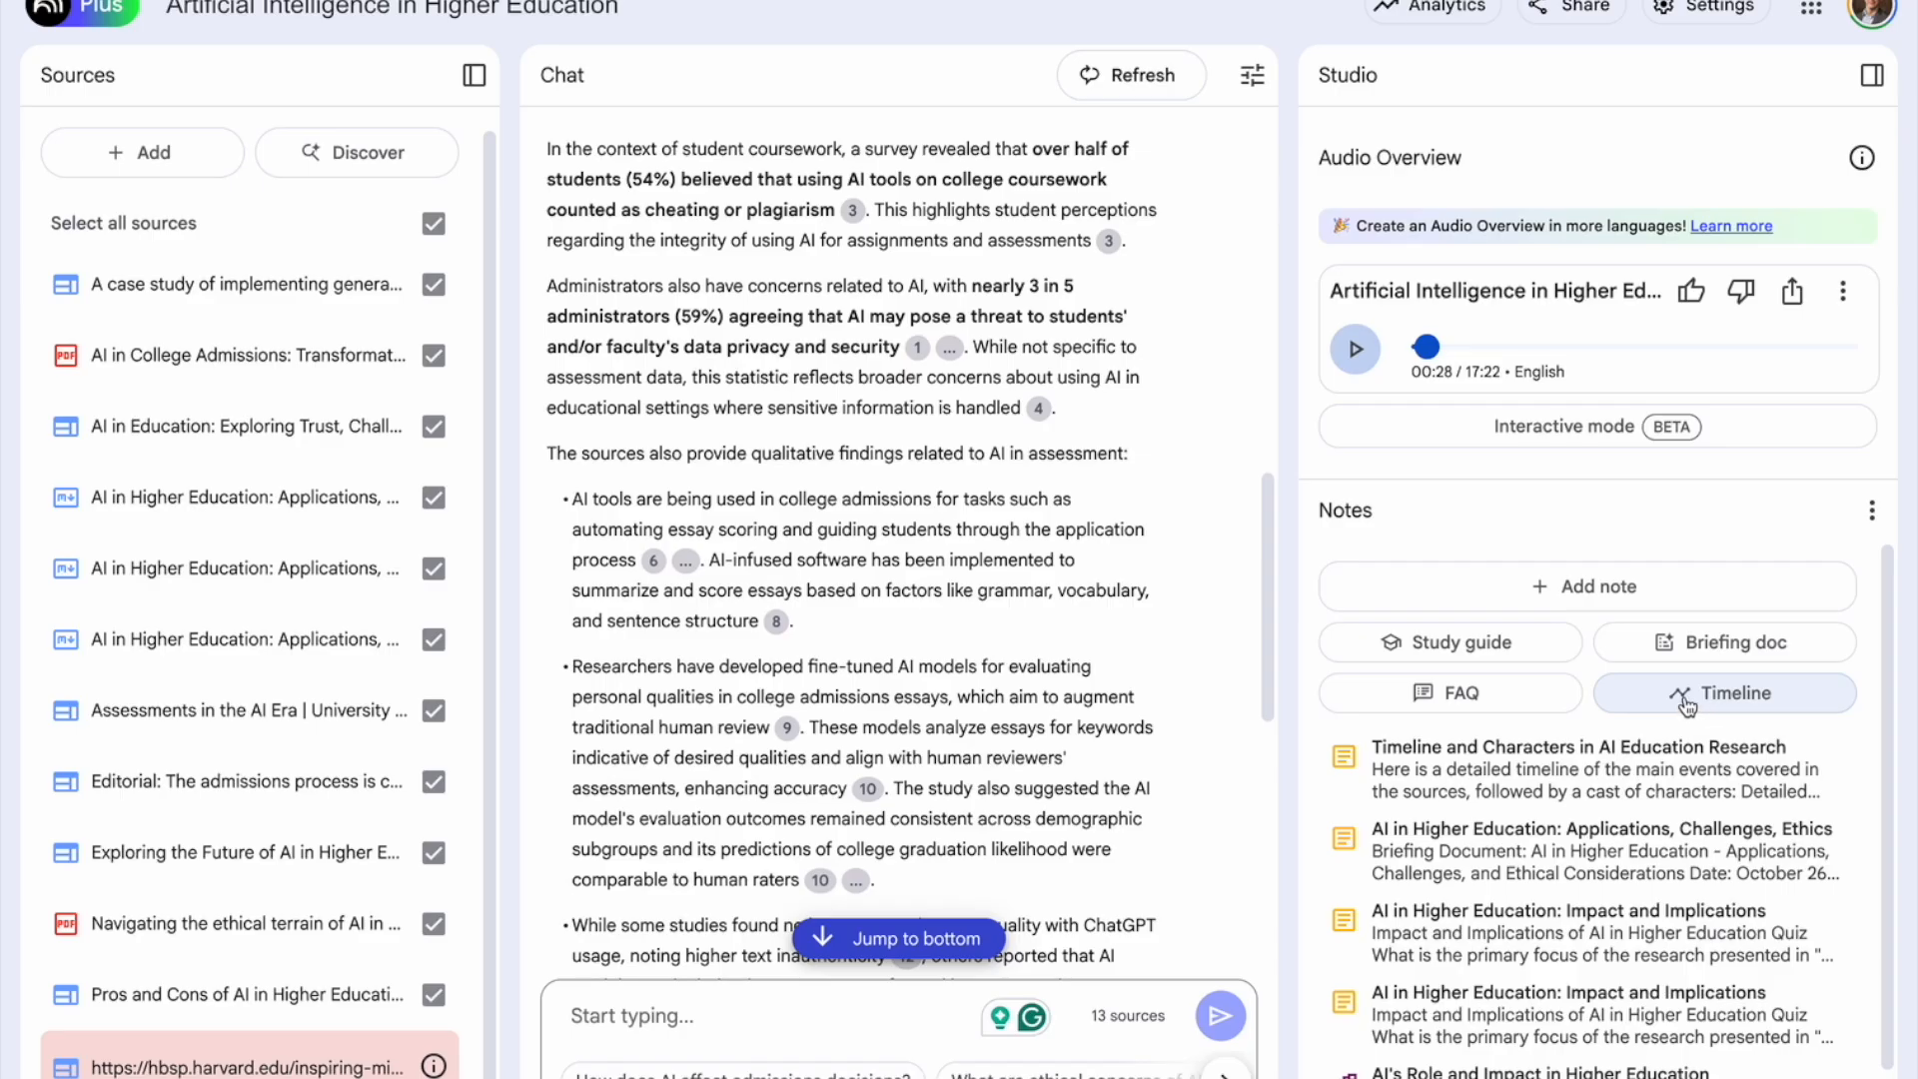
- Open the "Timeline and Characters in AI Education Research" note and review its events and cast of characters
left_click(1594, 778)
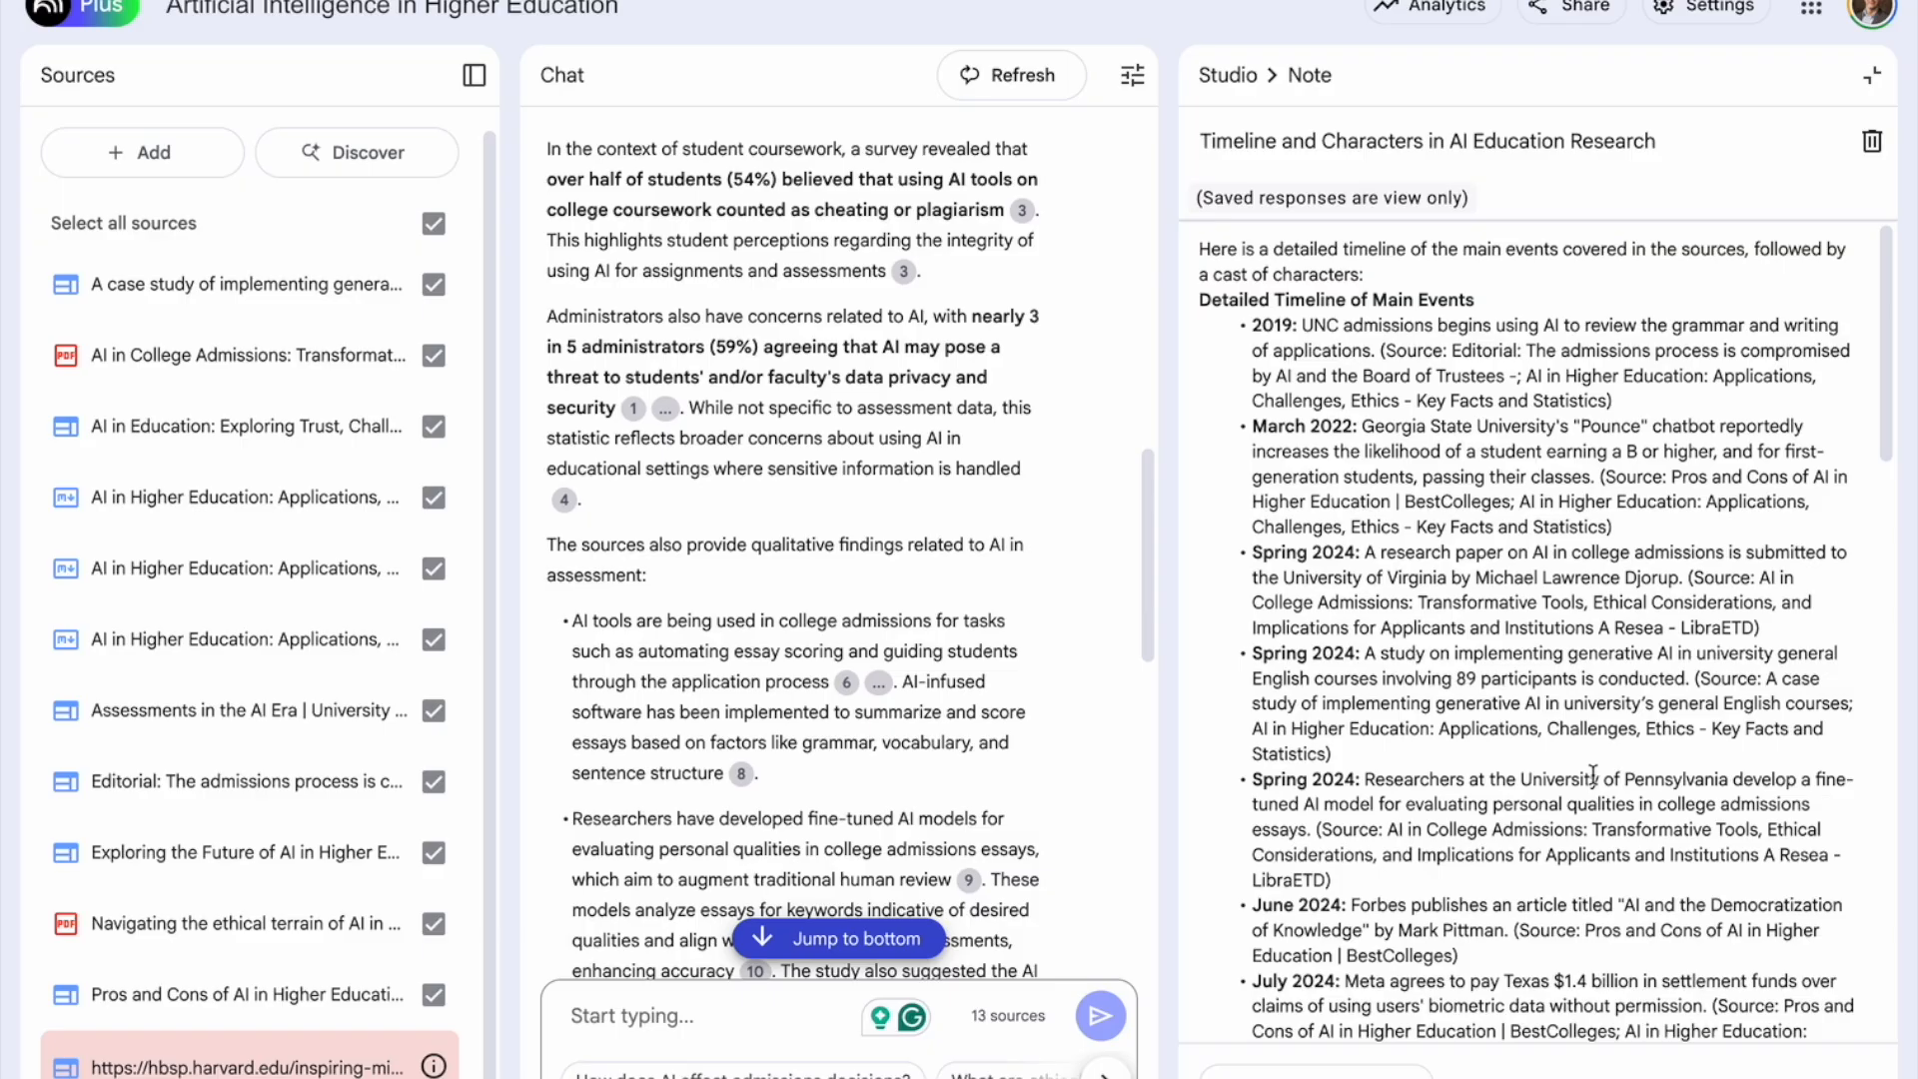
scroll(1574, 848, "down", 3)
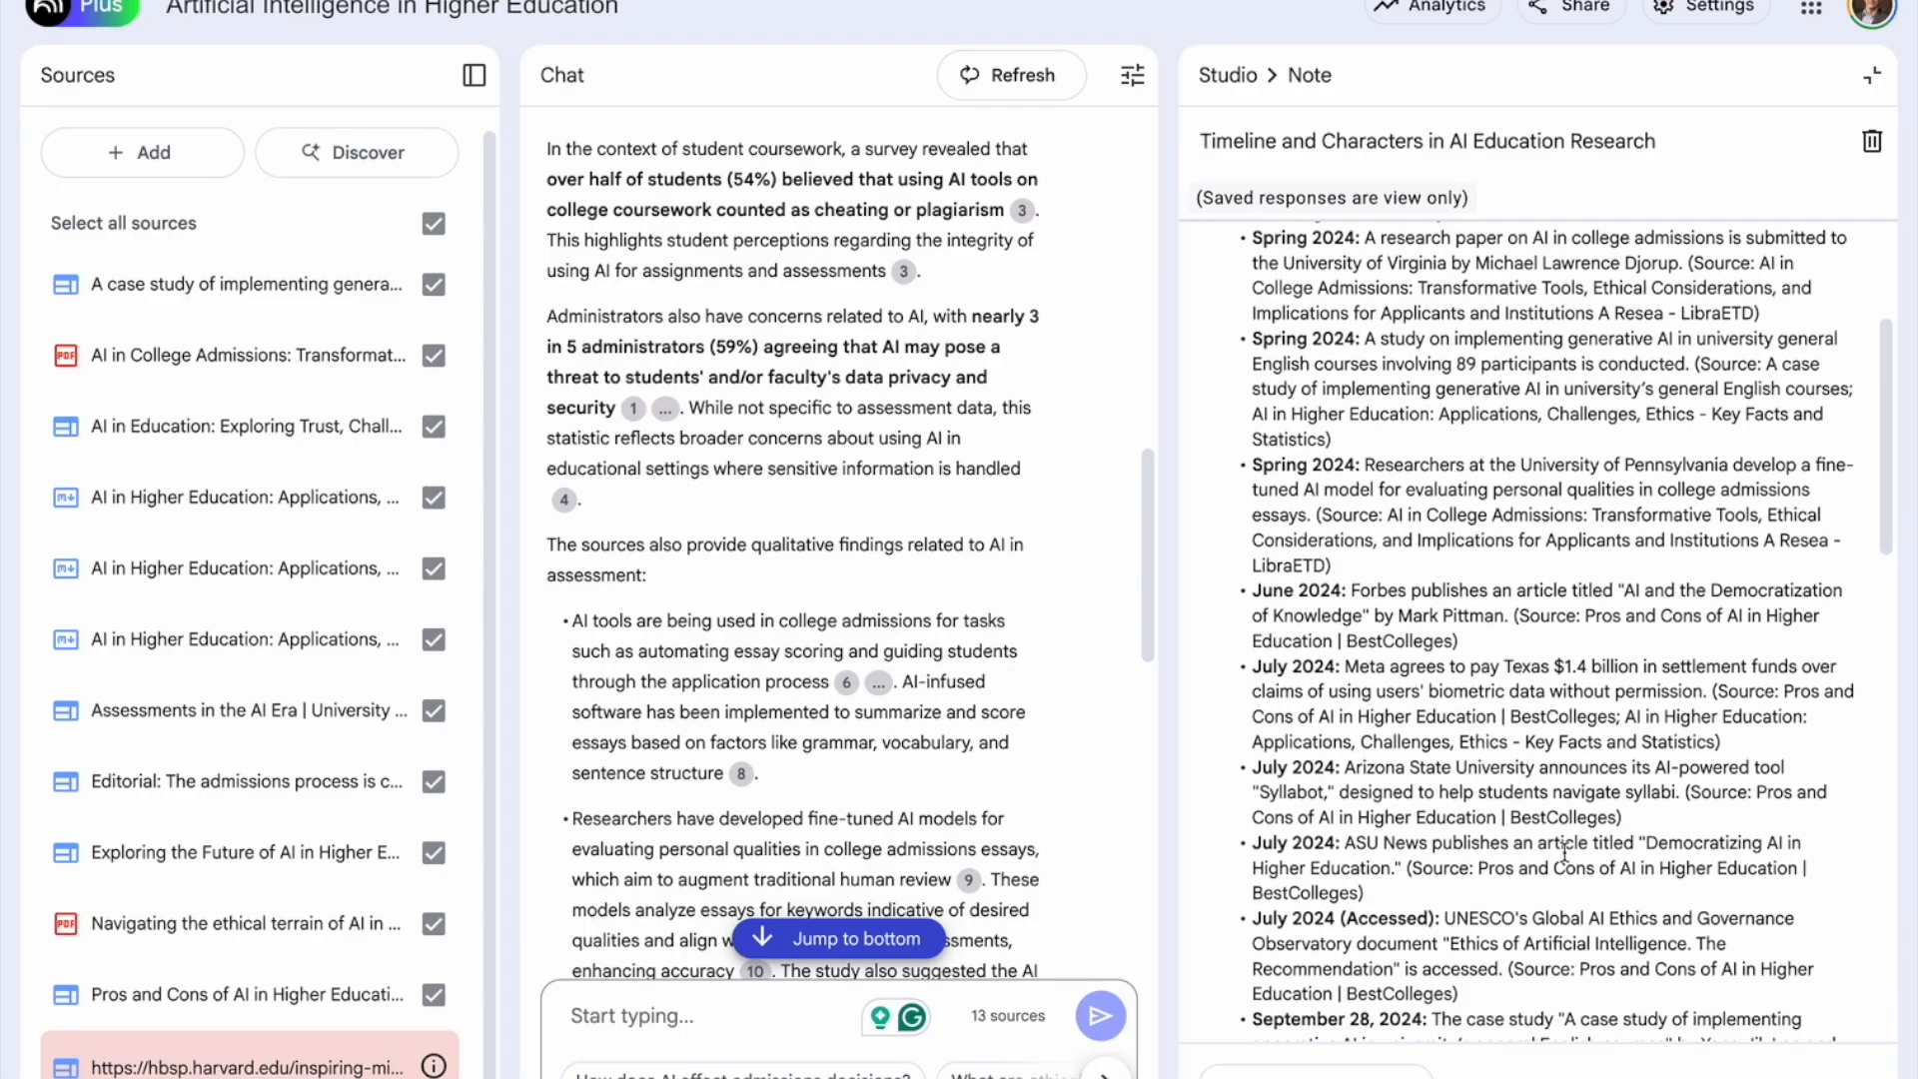
scroll(1305, 576, "down", 15)
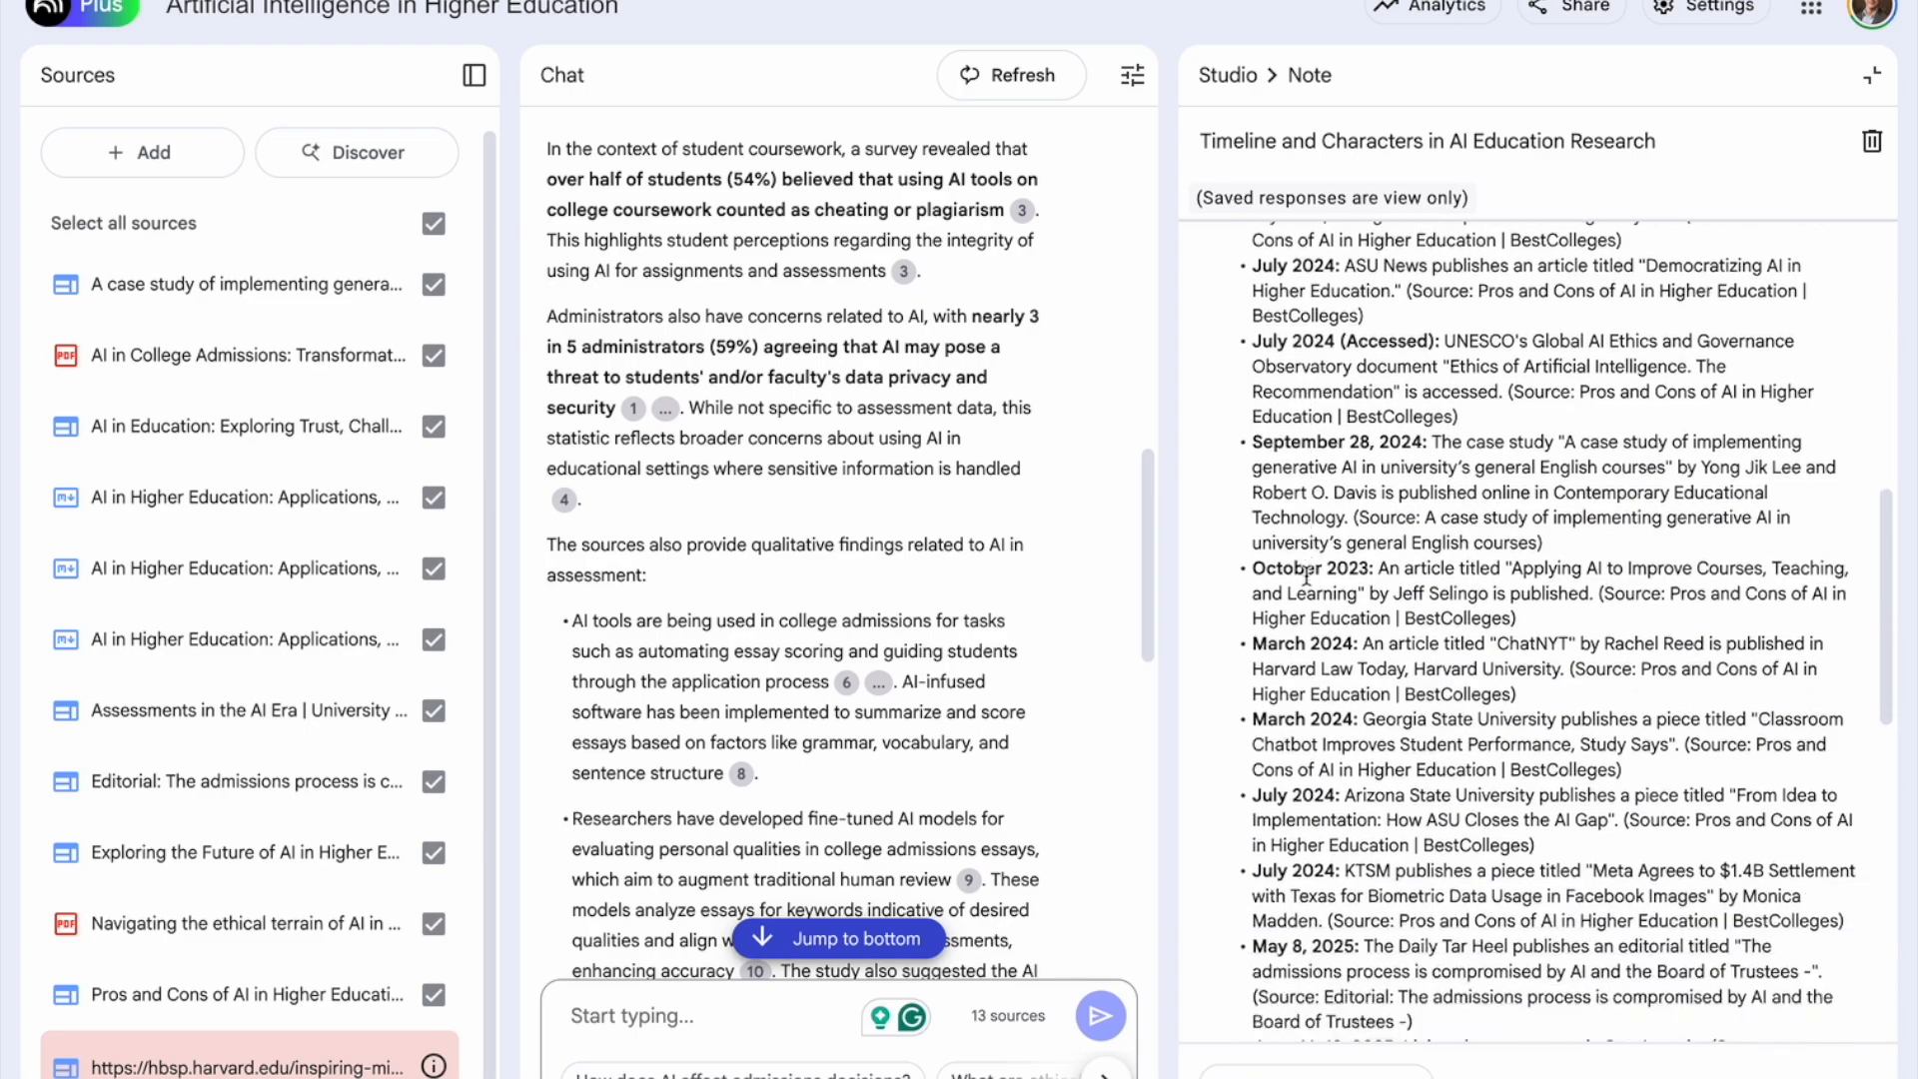
scroll(1306, 576, "down", 3)
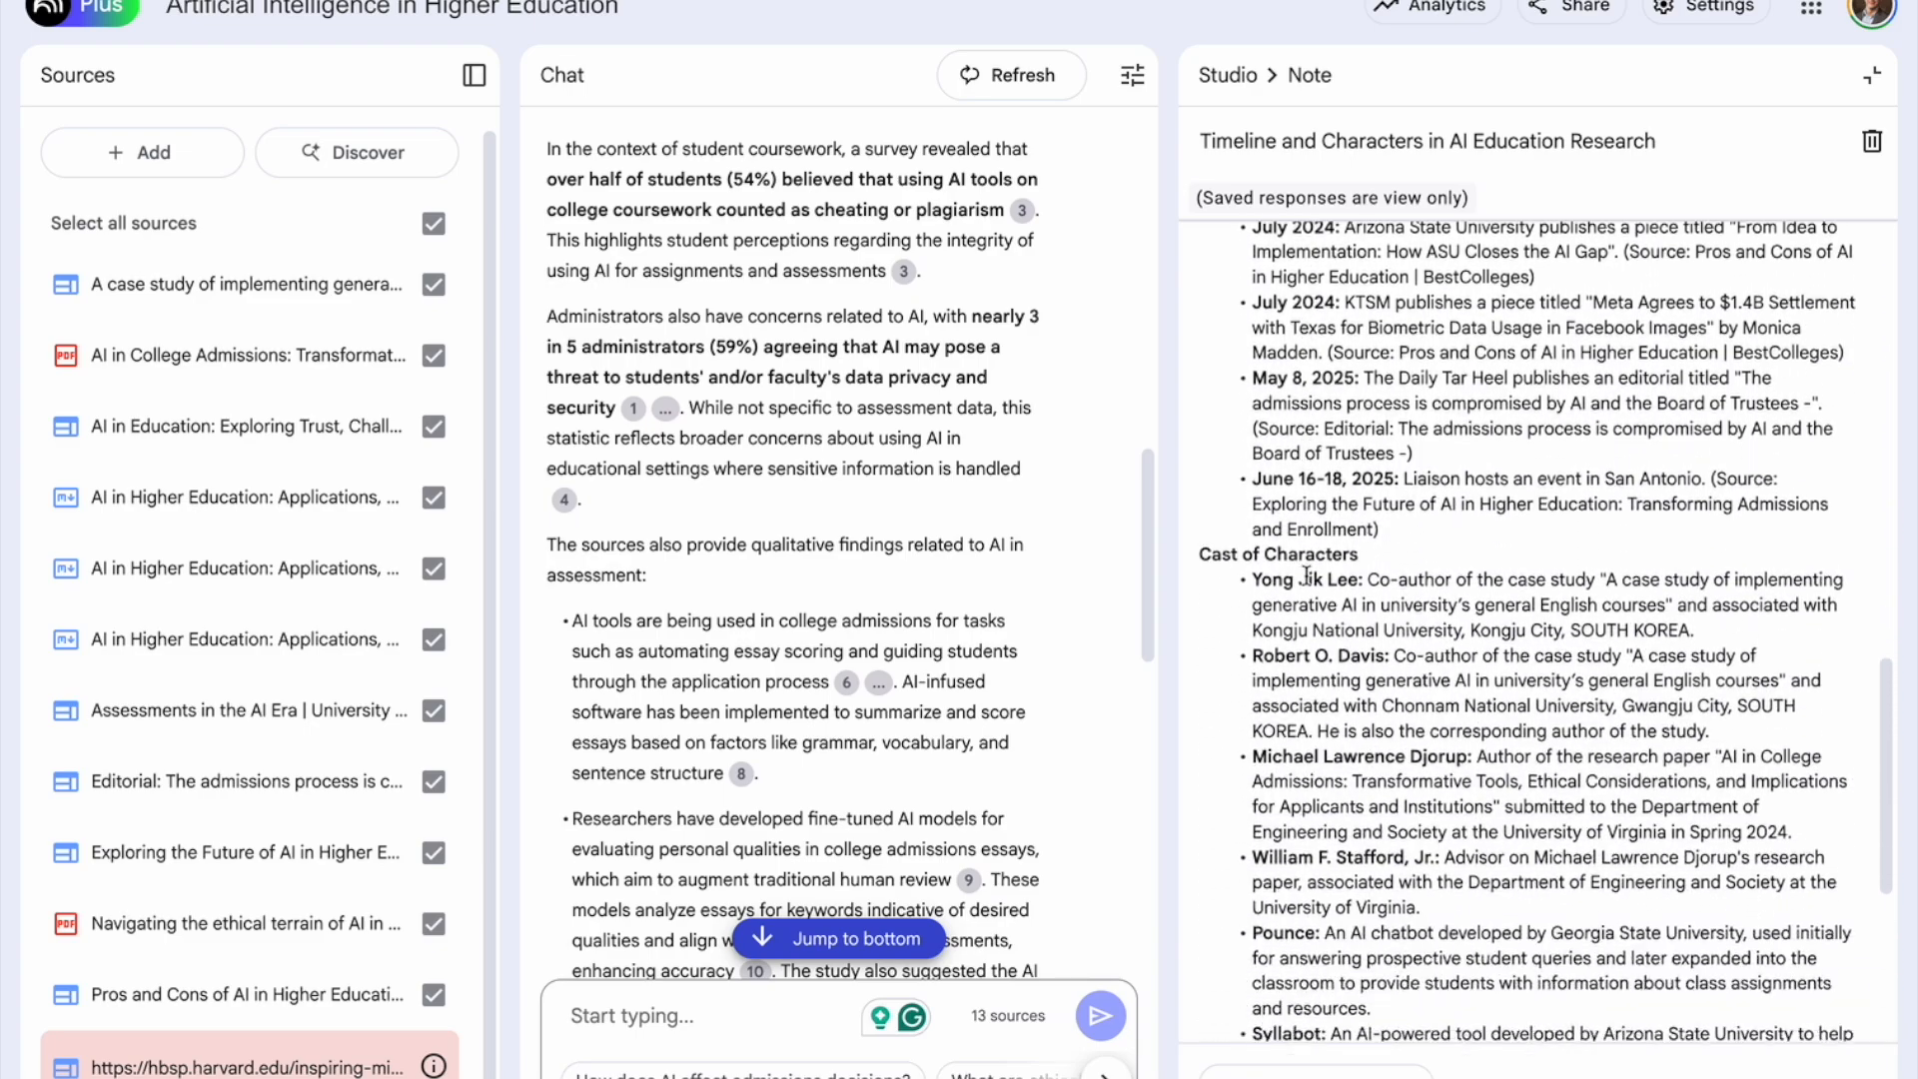
scroll(1306, 577, "up", 20)
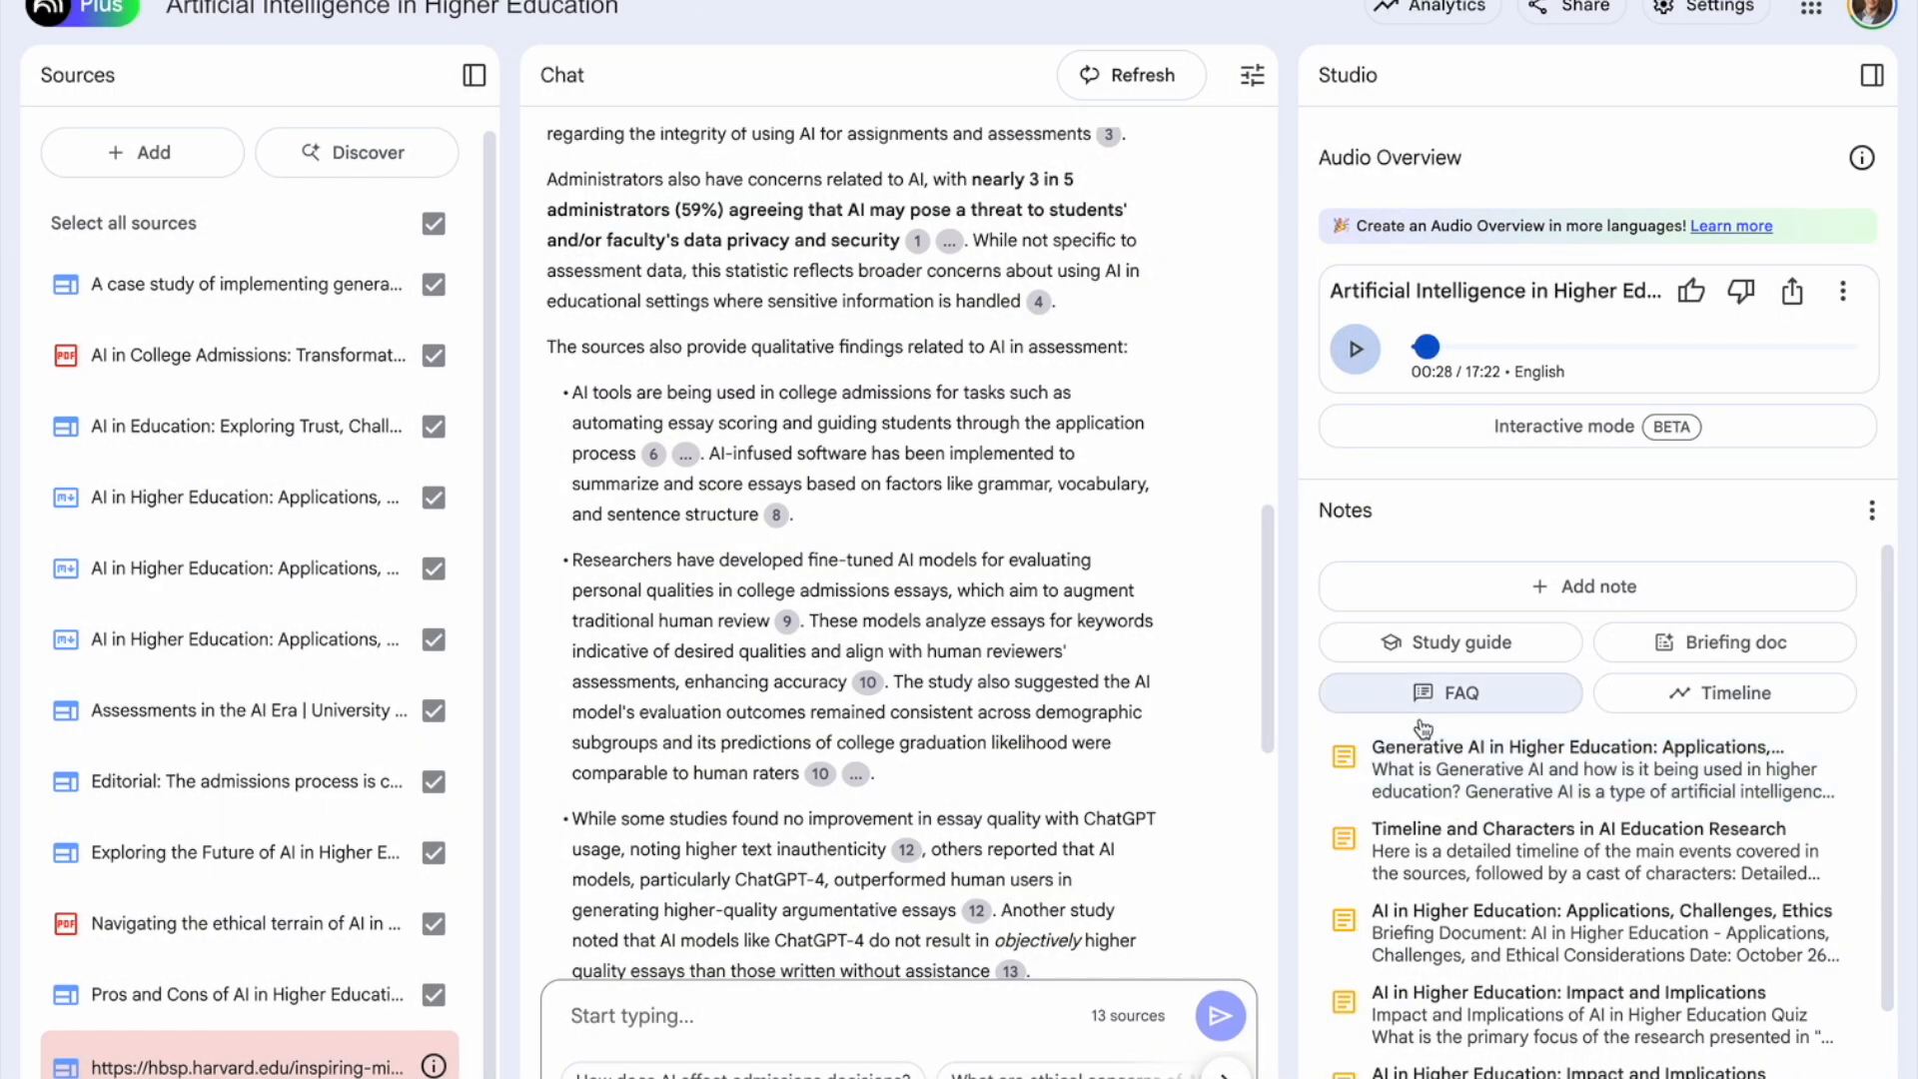
- Open the generated FAQ note "Generative AI in Higher Education" and review its questions and answers
left_click(1435, 774)
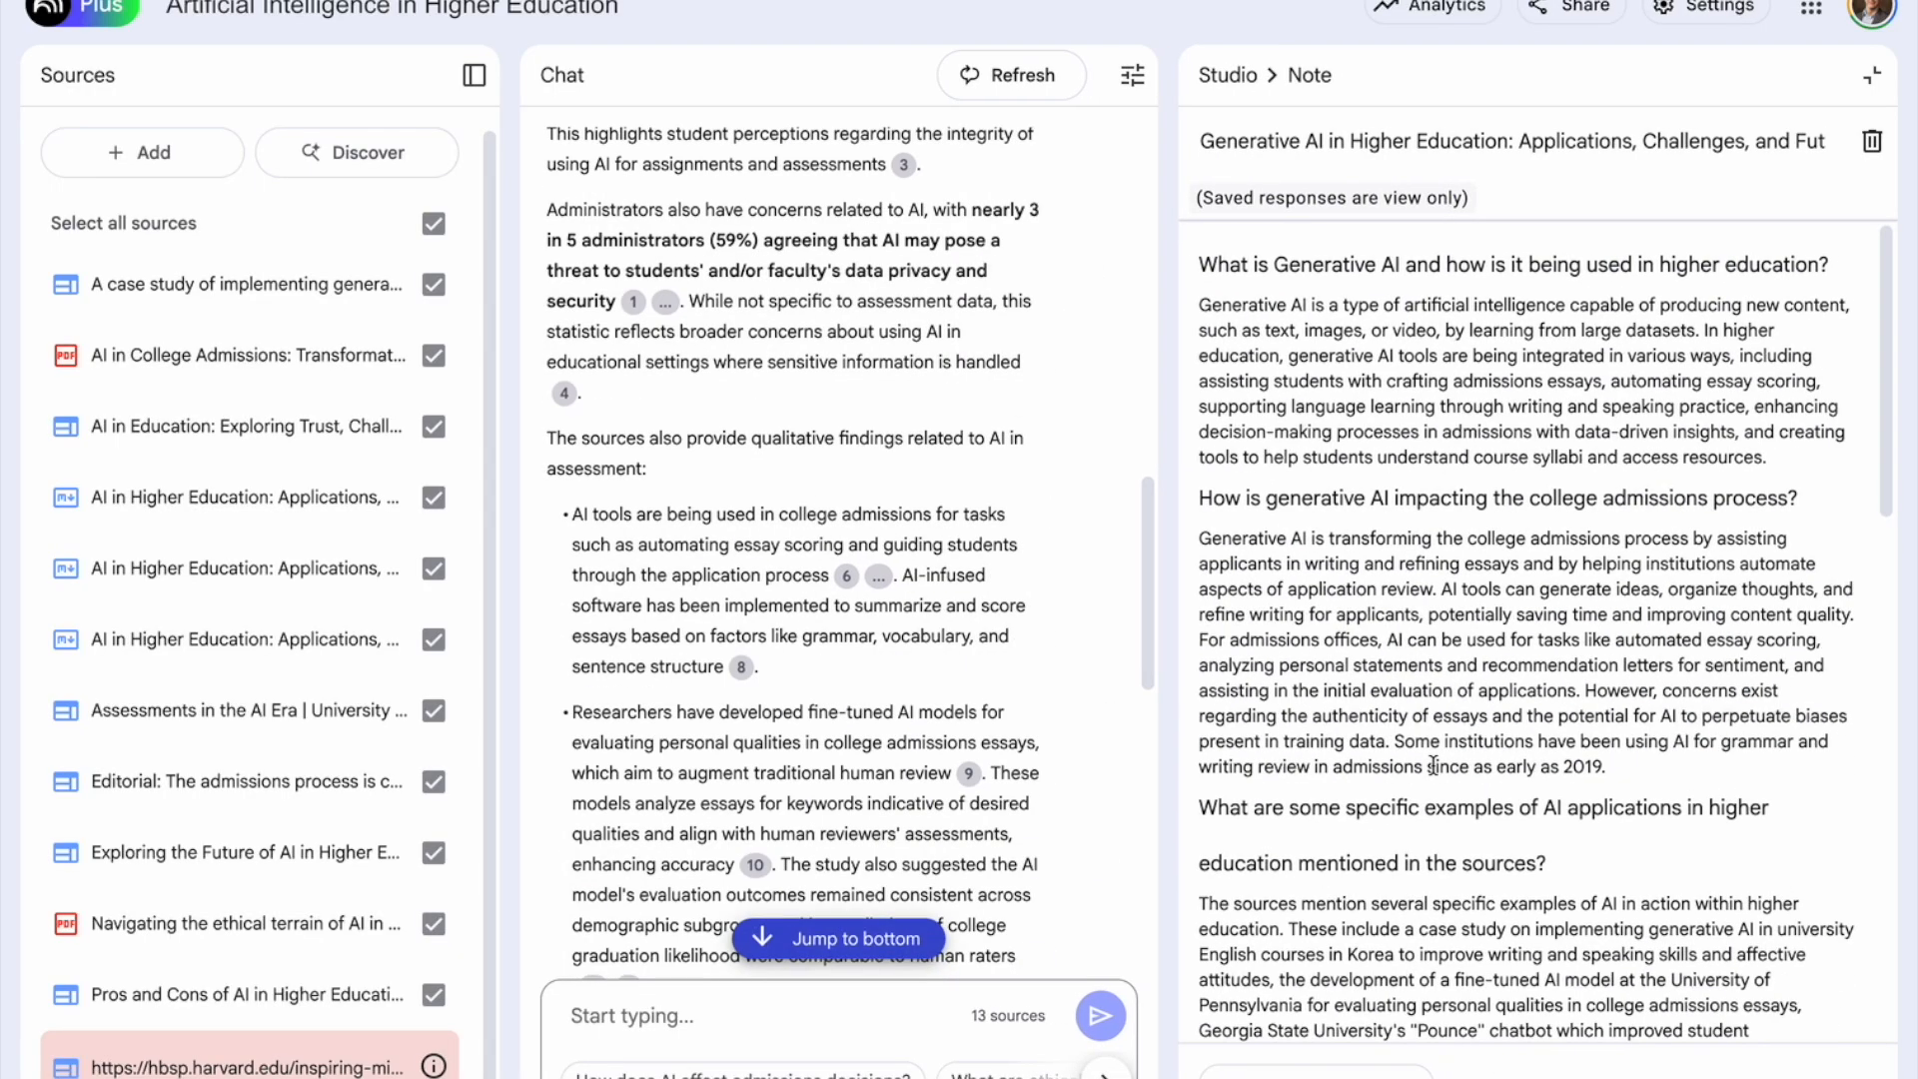
scroll(1387, 639, "down", 3)
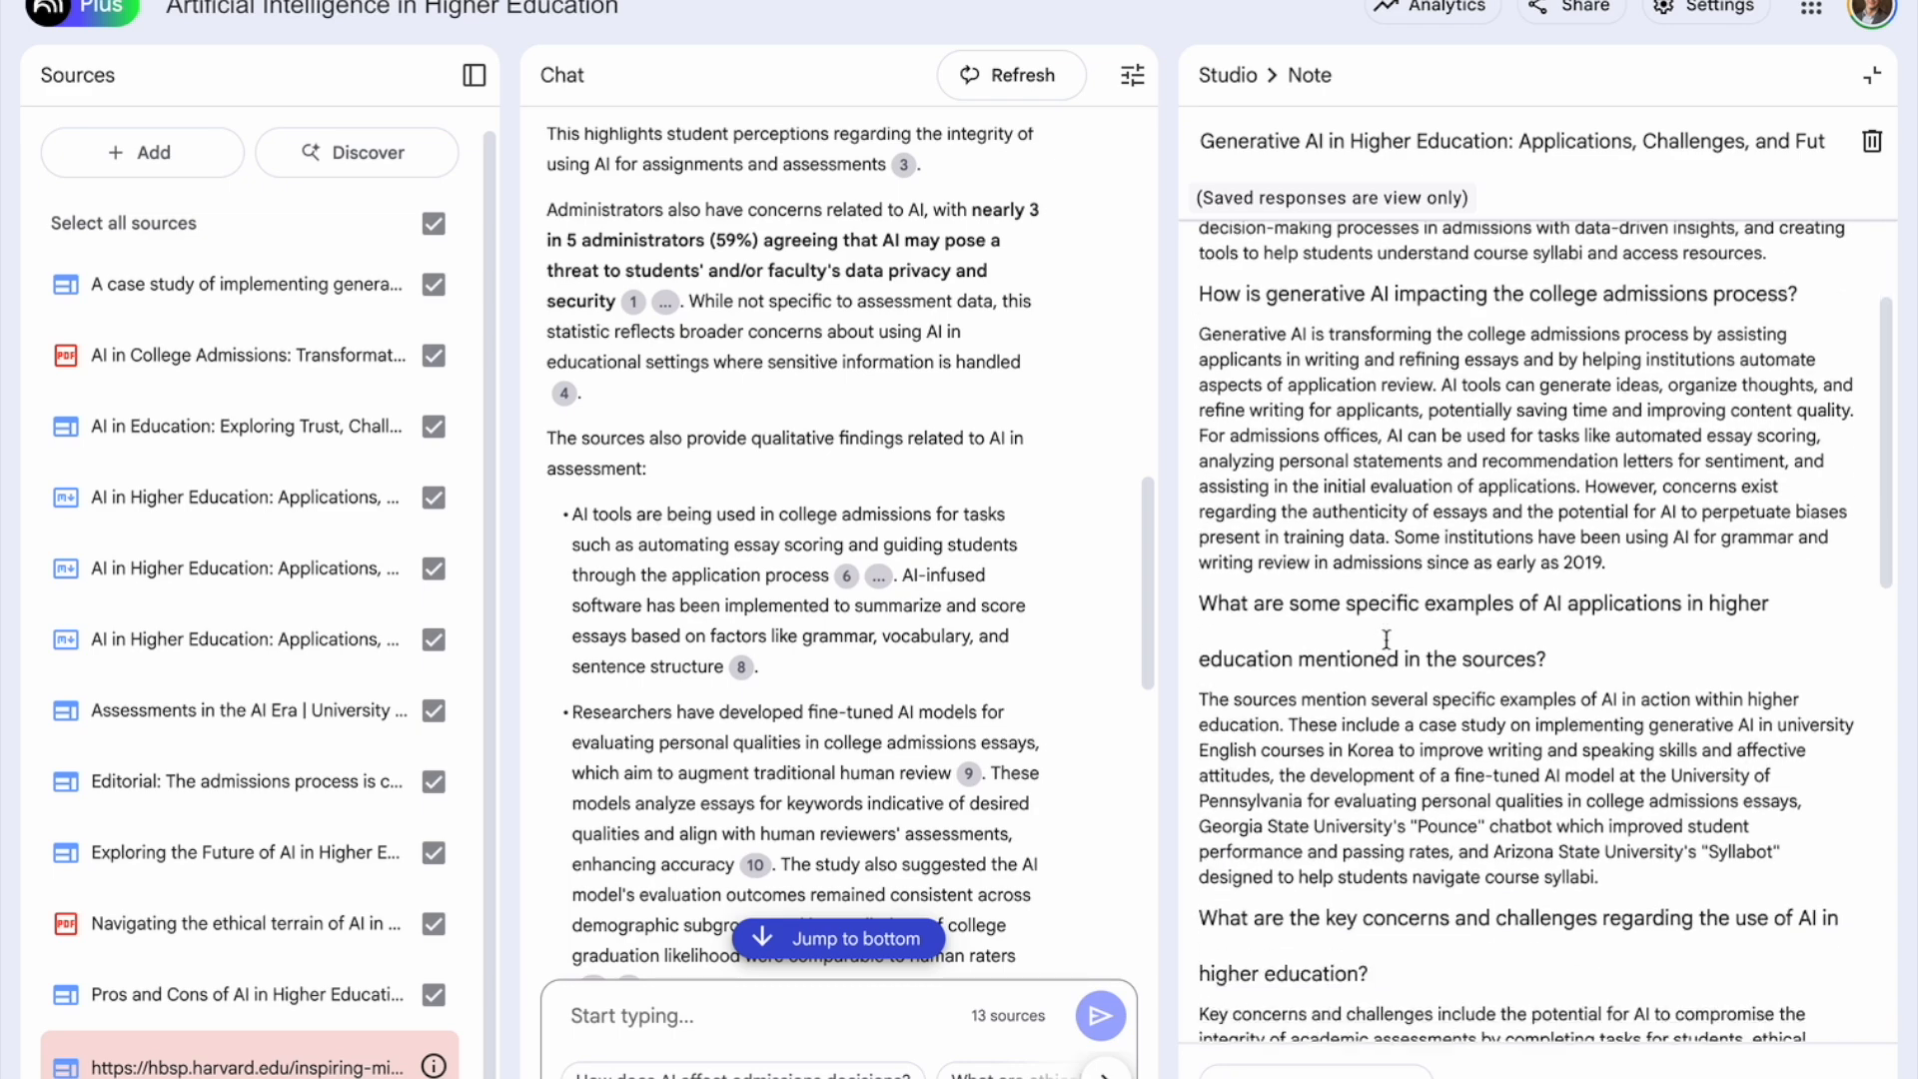
scroll(1387, 639, "up", 3)
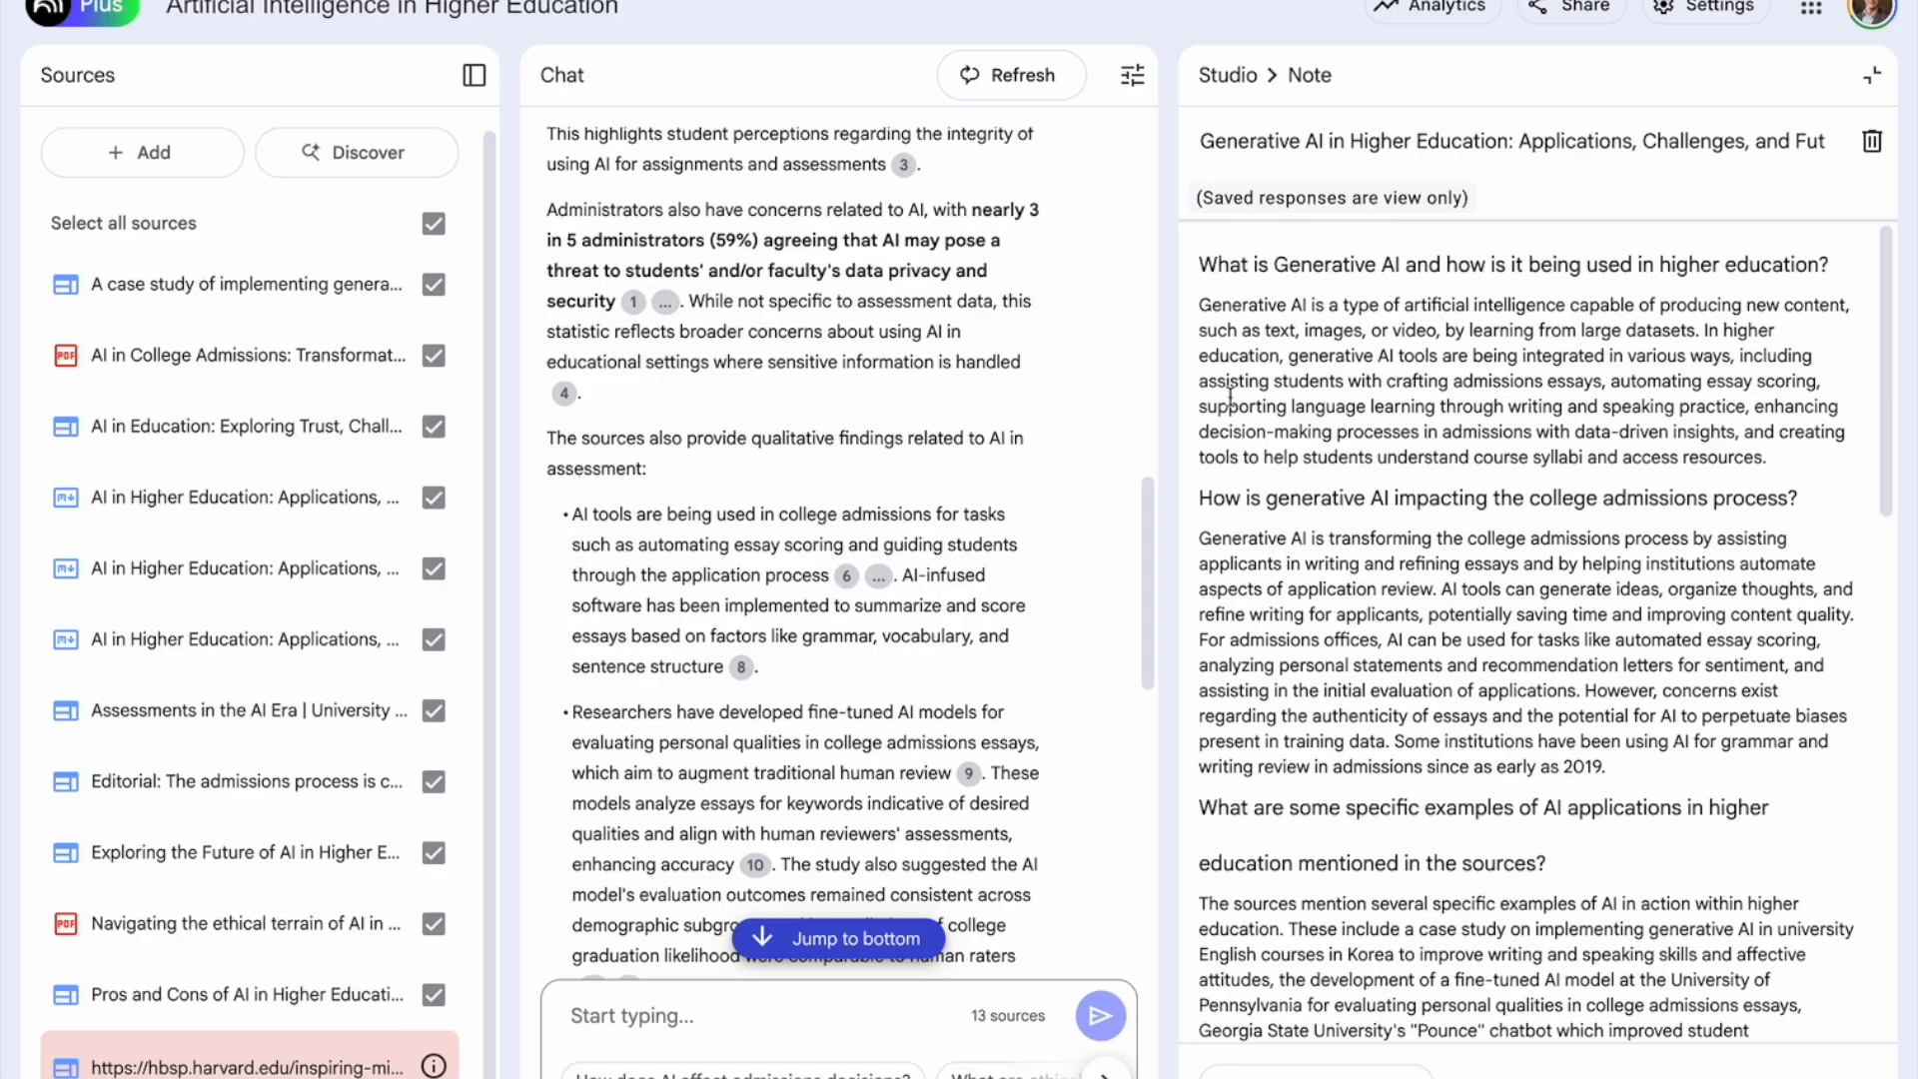
scroll(1462, 440, "down", 5)
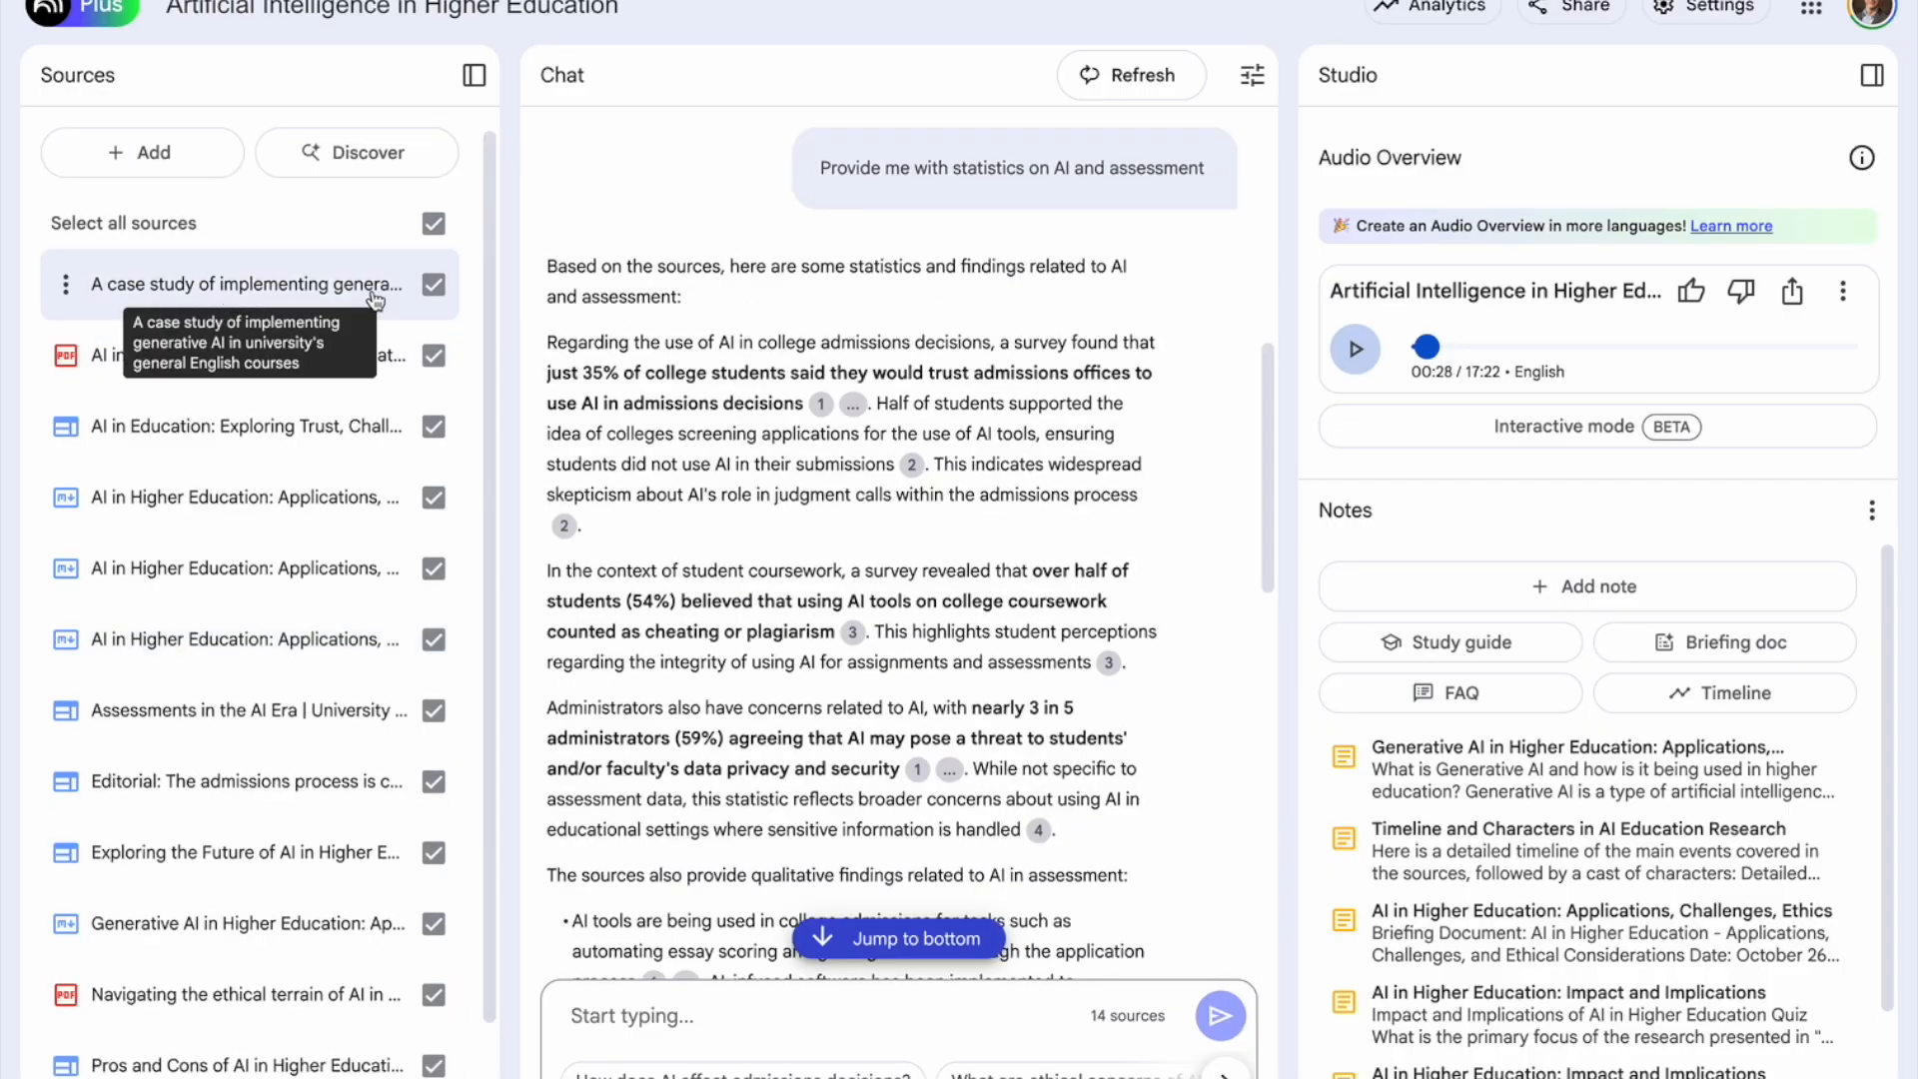
- Open the case study source on university general English courses, view its original web page and full-text PDF, and return to the notebook
left_click(334, 296)
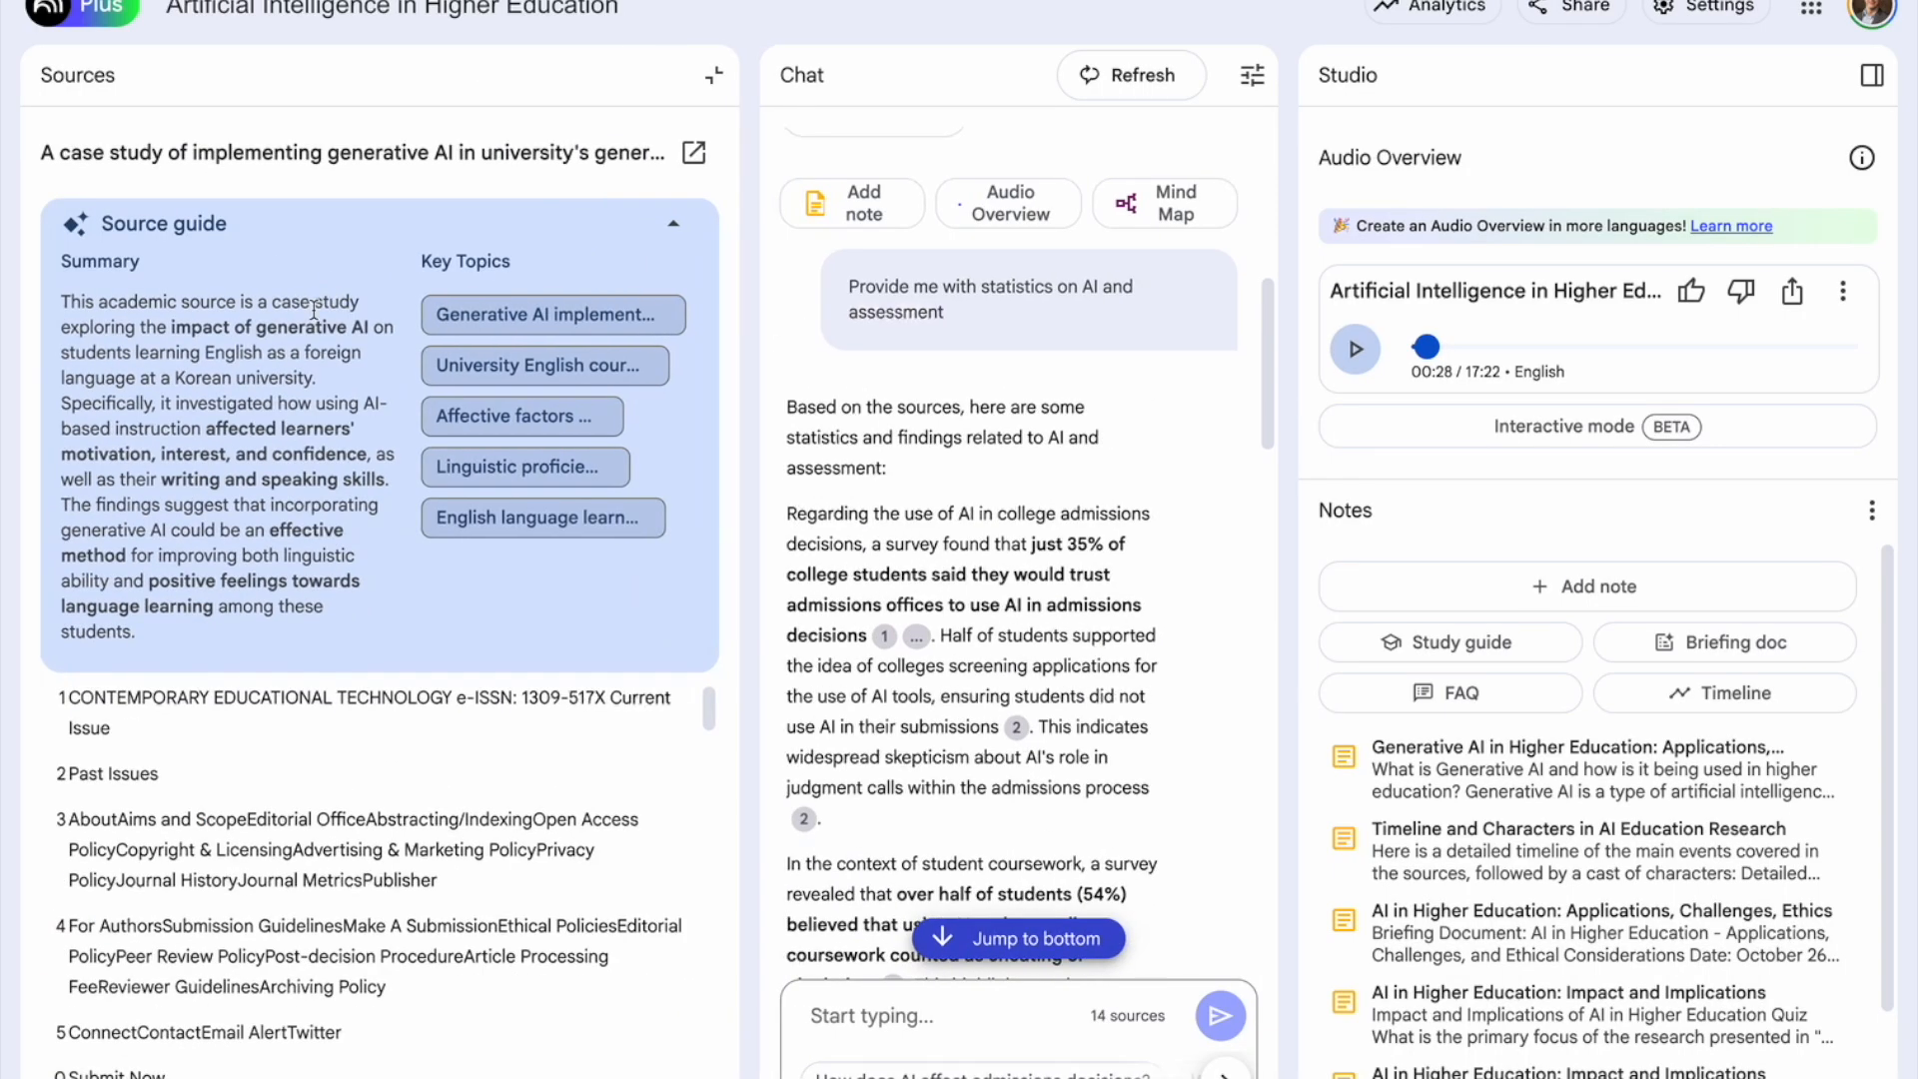
left_click(695, 156)
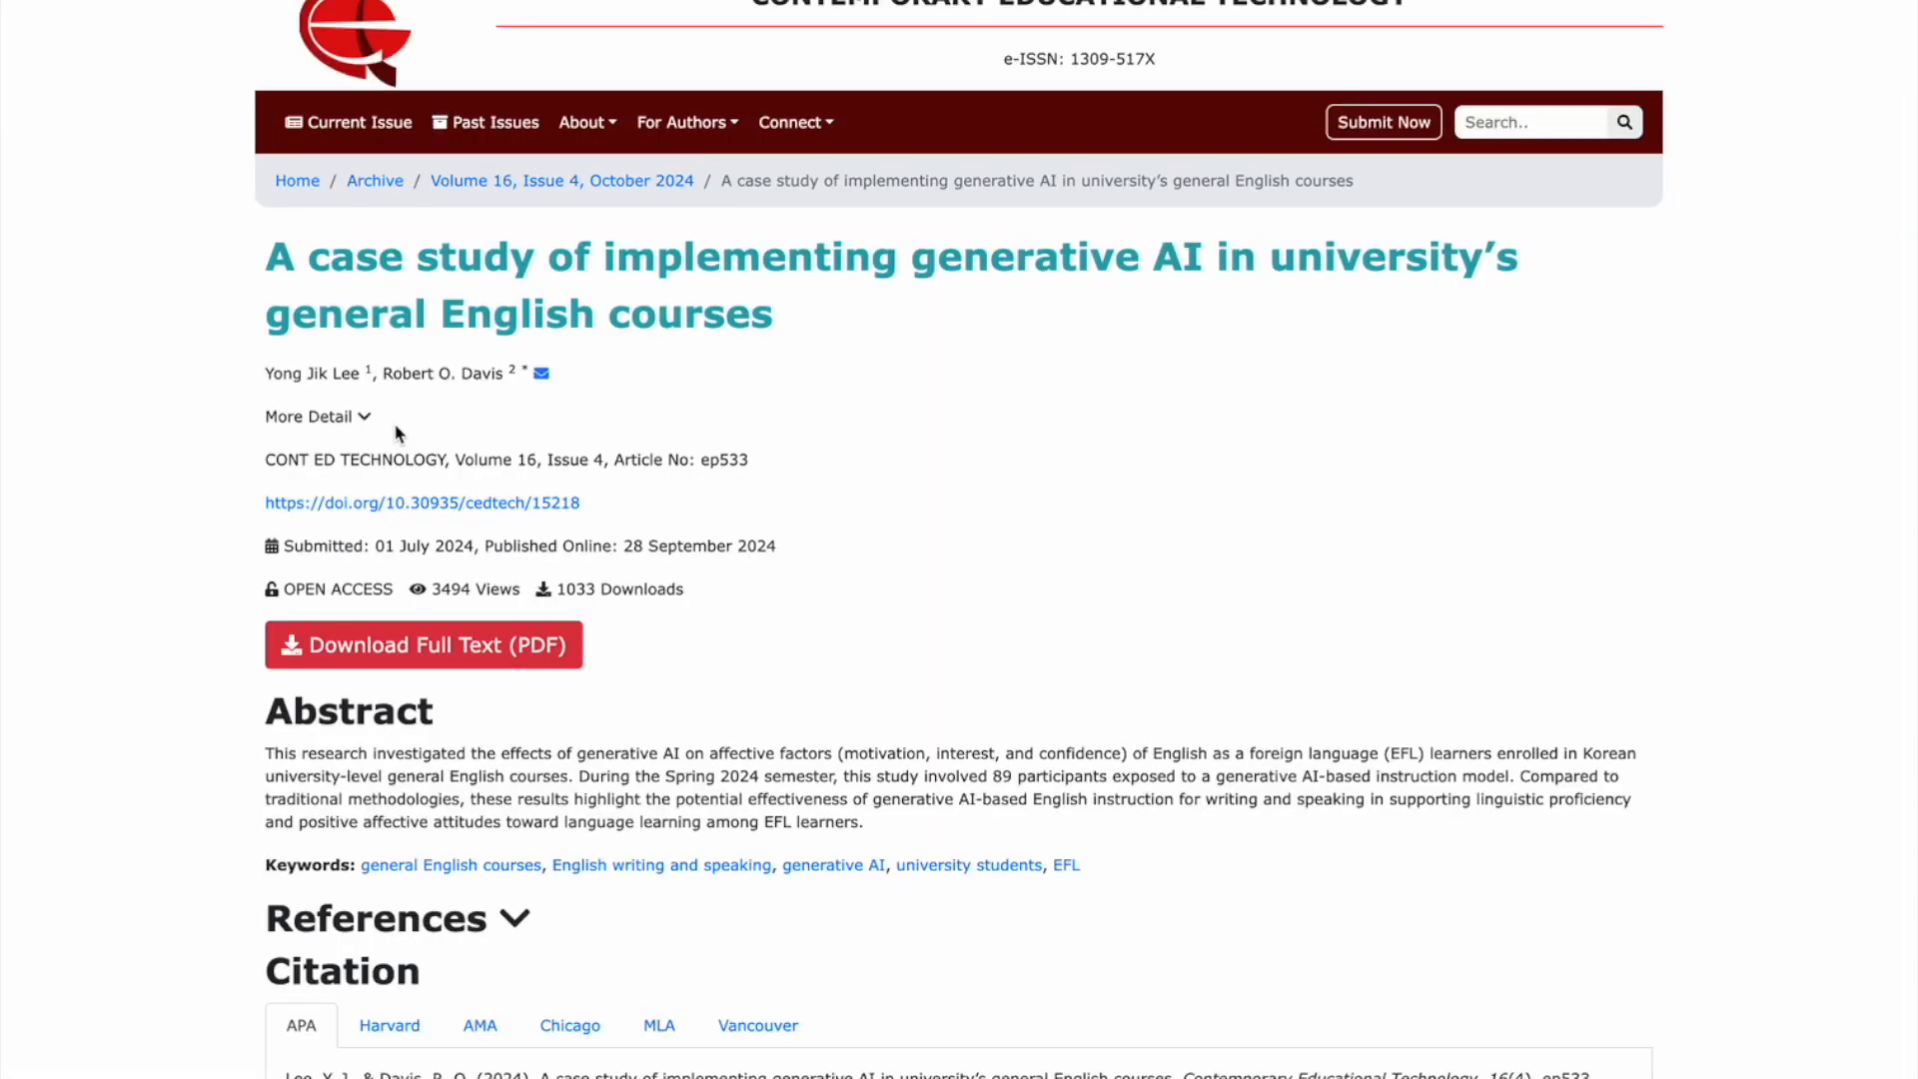
left_click(336, 662)
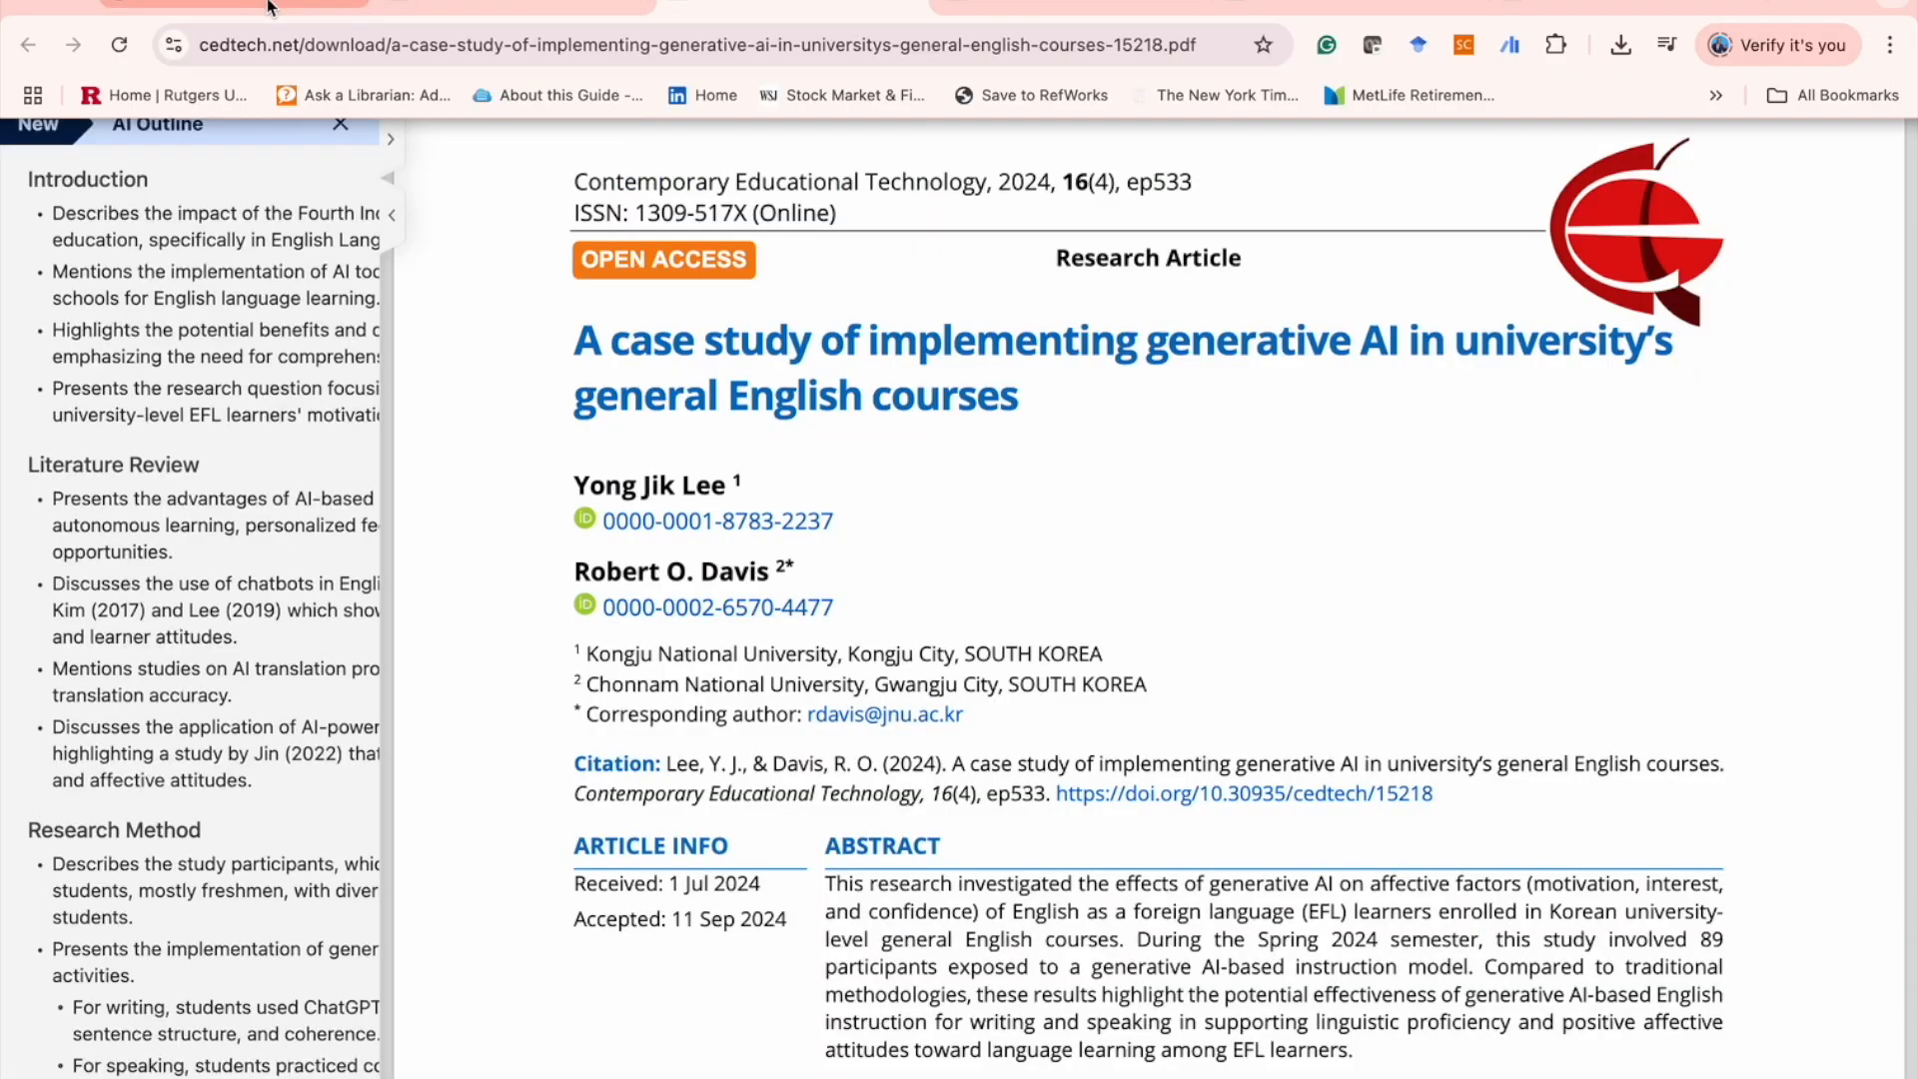
left_click(266, 3)
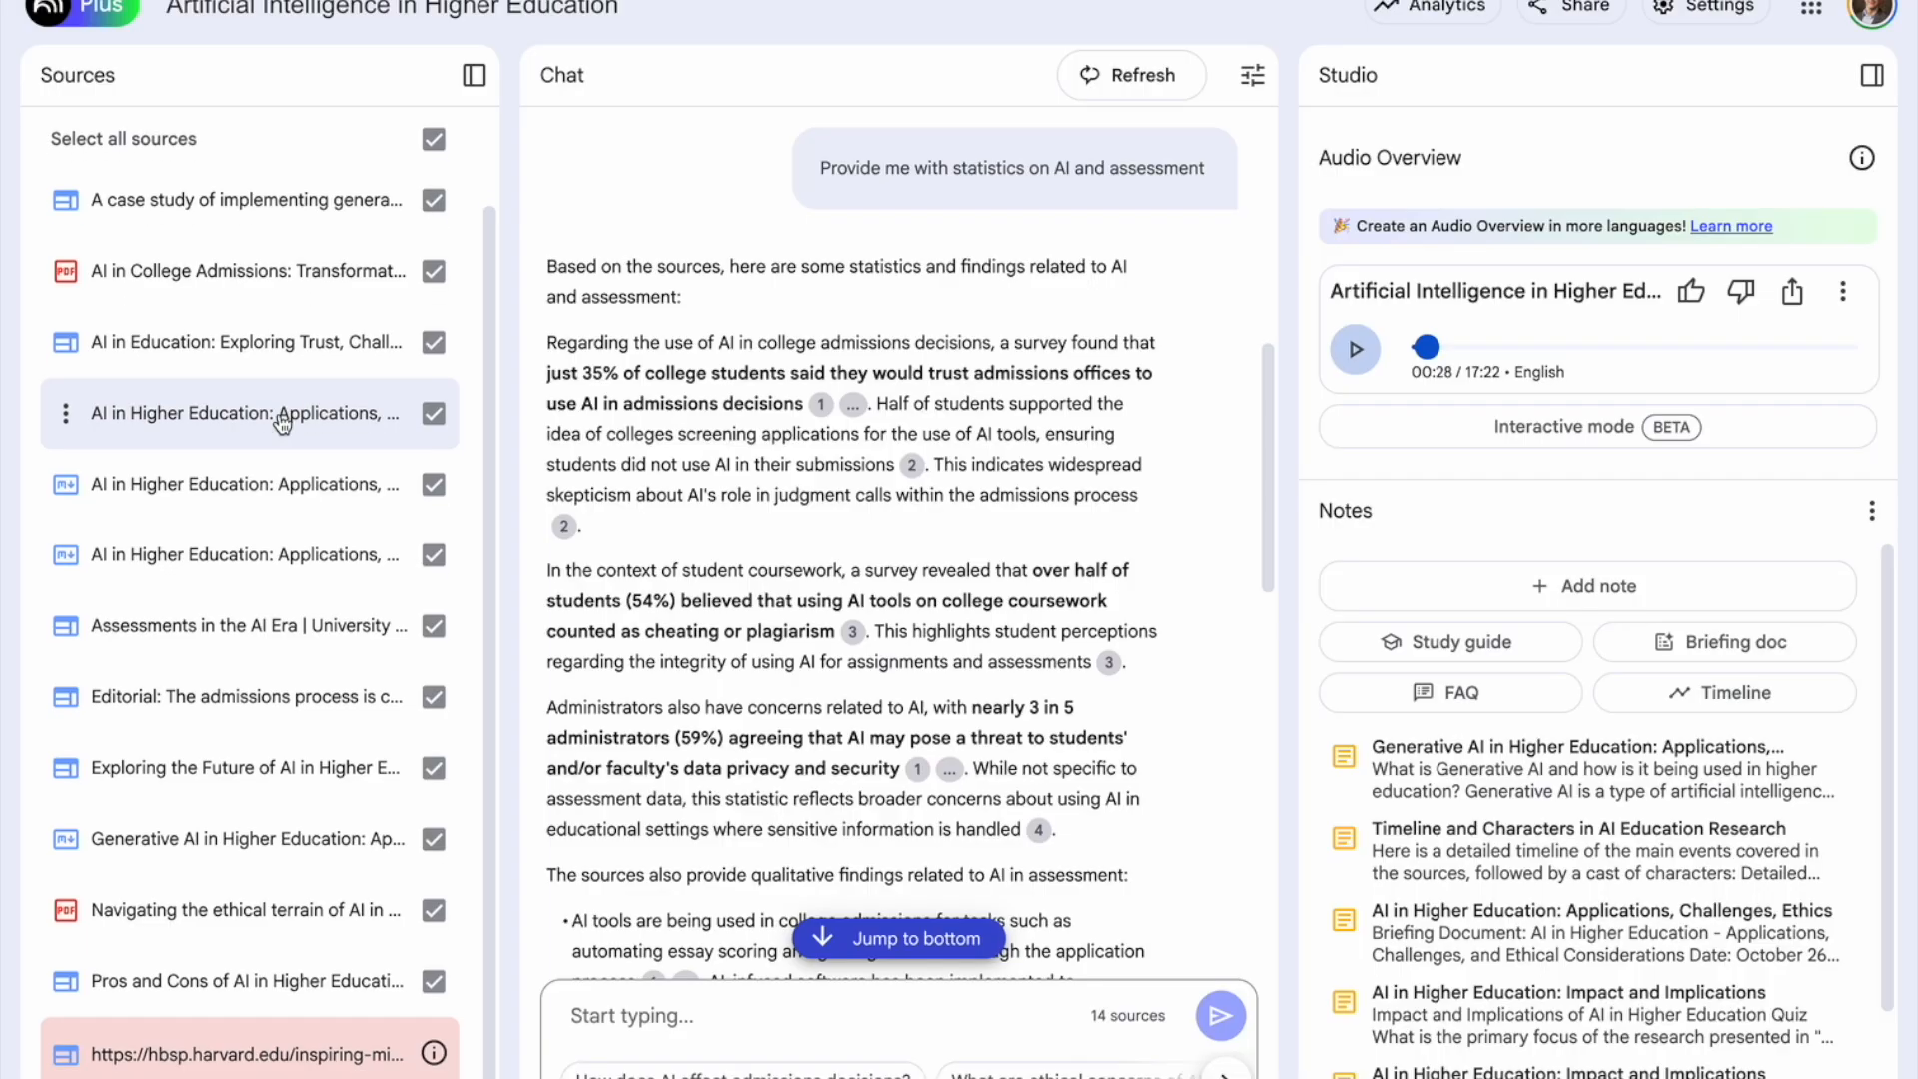
- Check the available options for the hbsp.harvard.edu source and the "Pros and Cons of AI in Higher Education" source without removing either
scroll(214, 770, "down", 1)
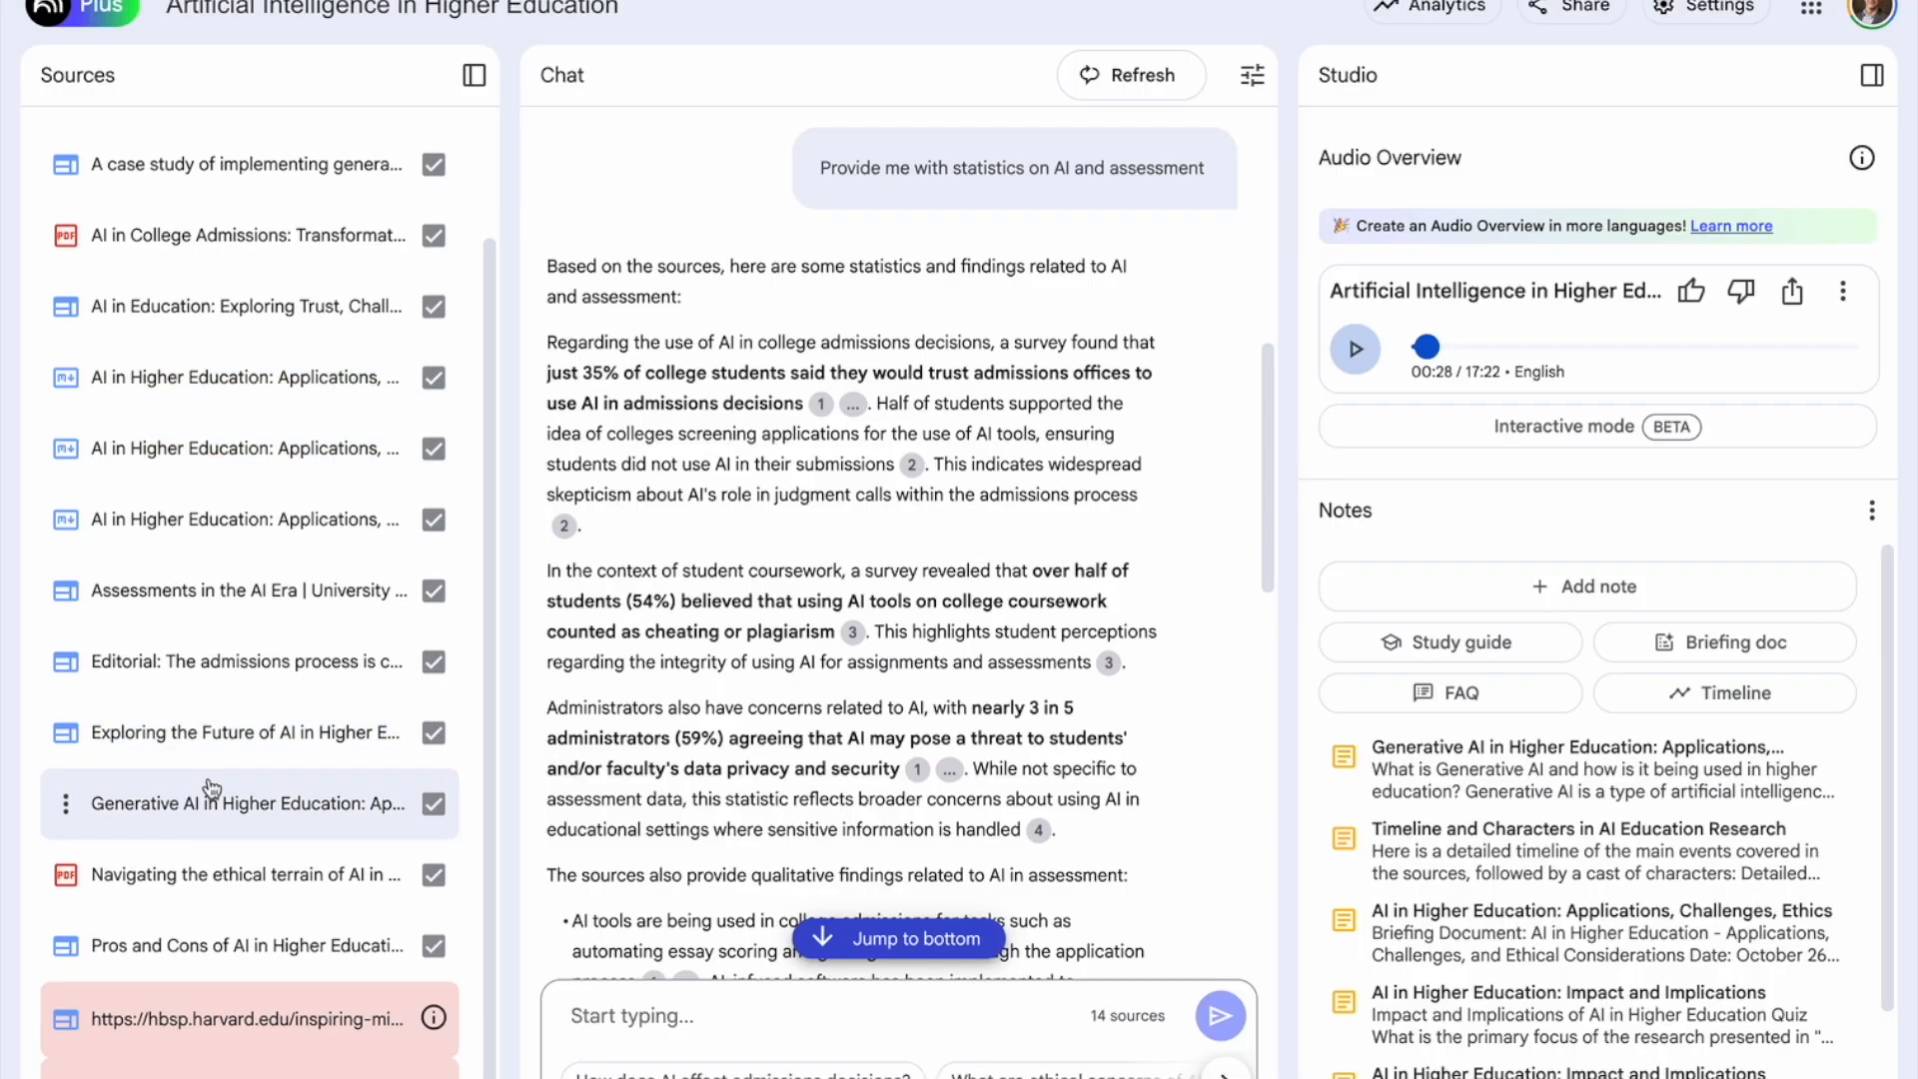
left_click(95, 1019)
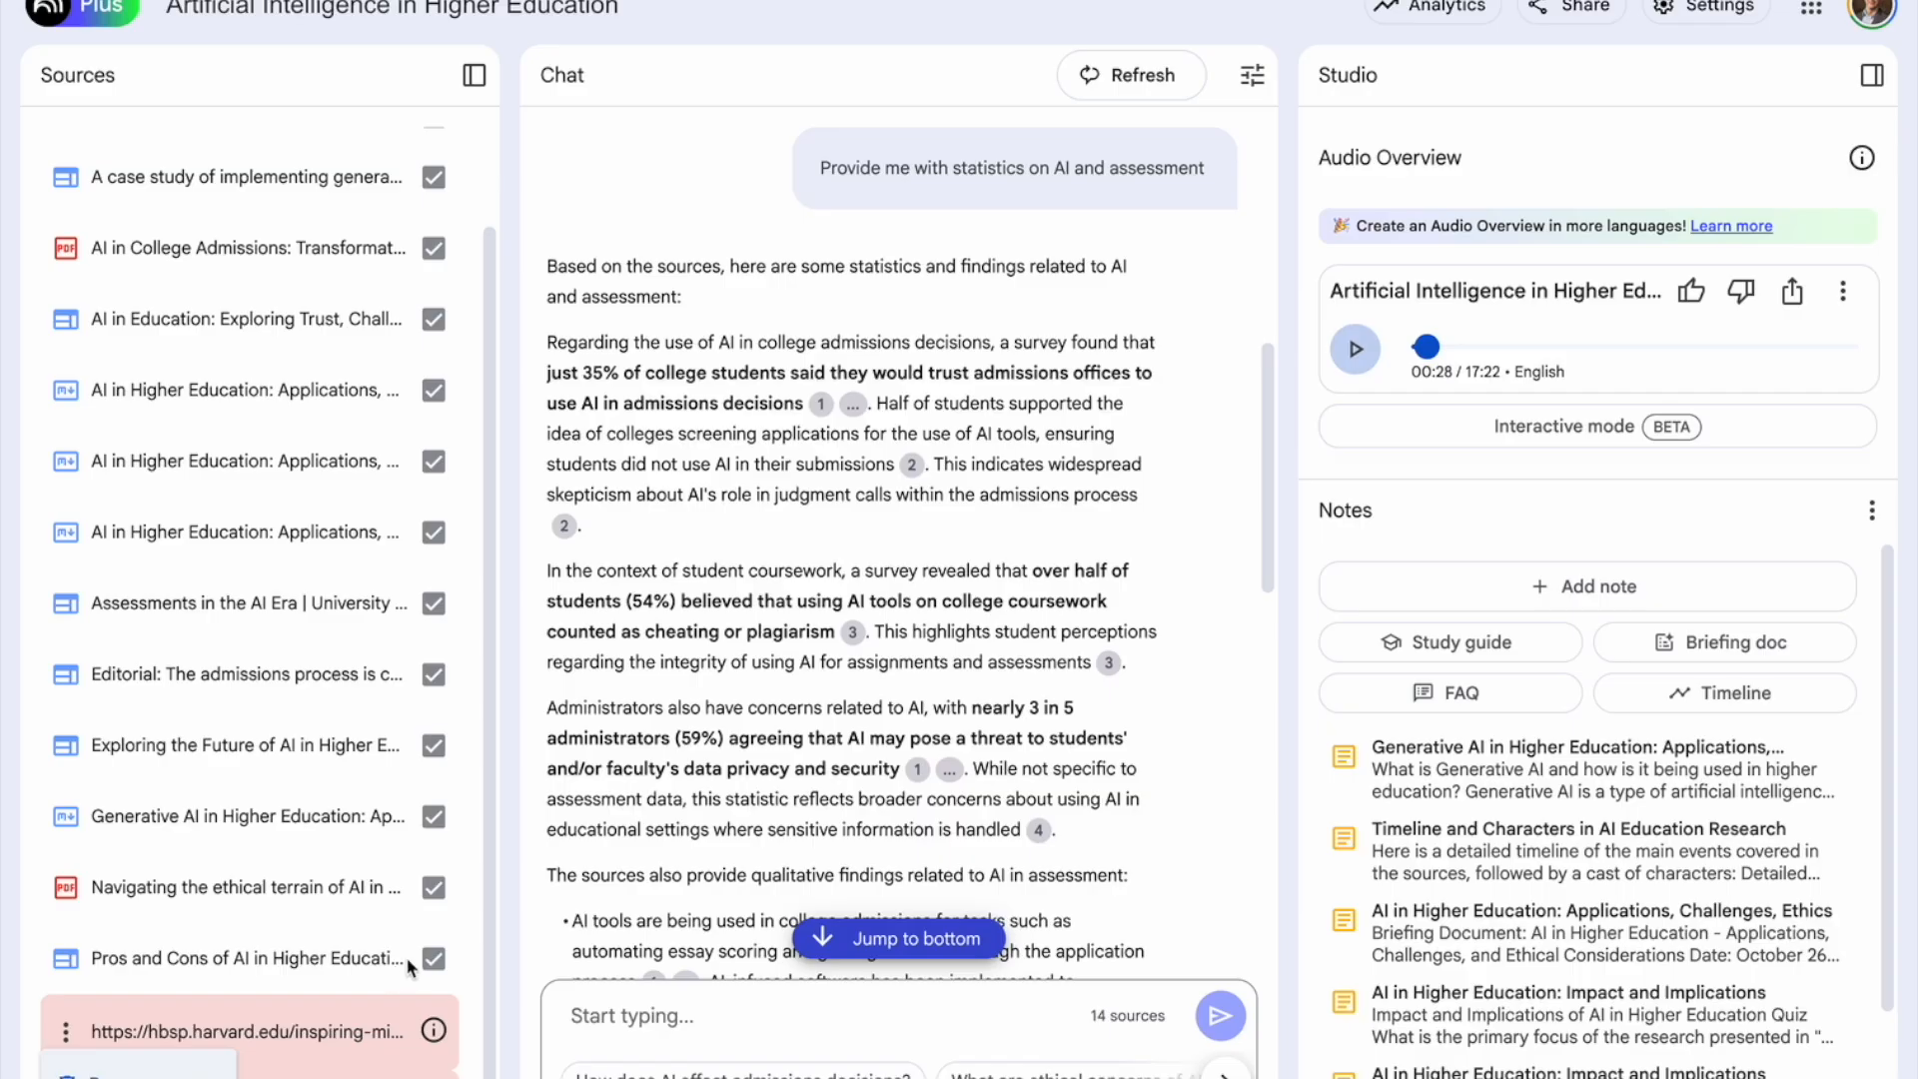
left_click(348, 966)
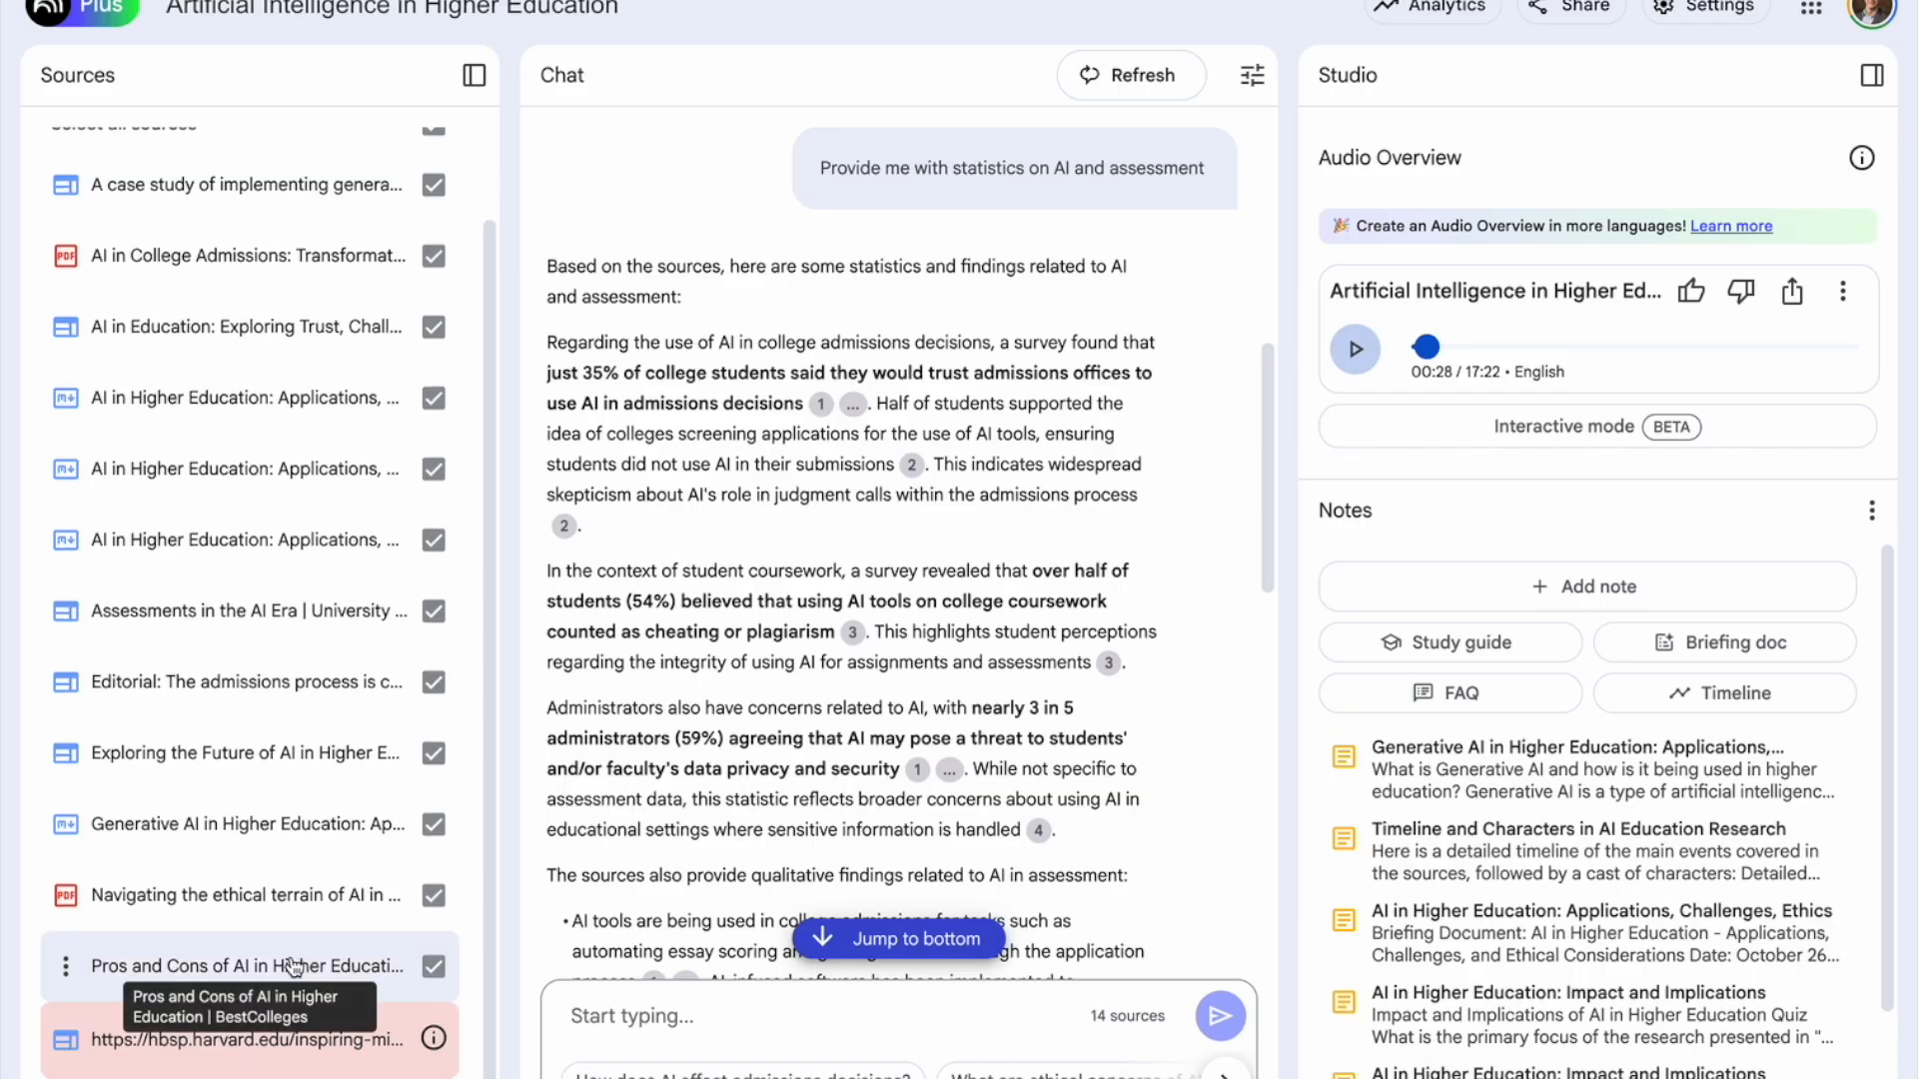
left_click(94, 968)
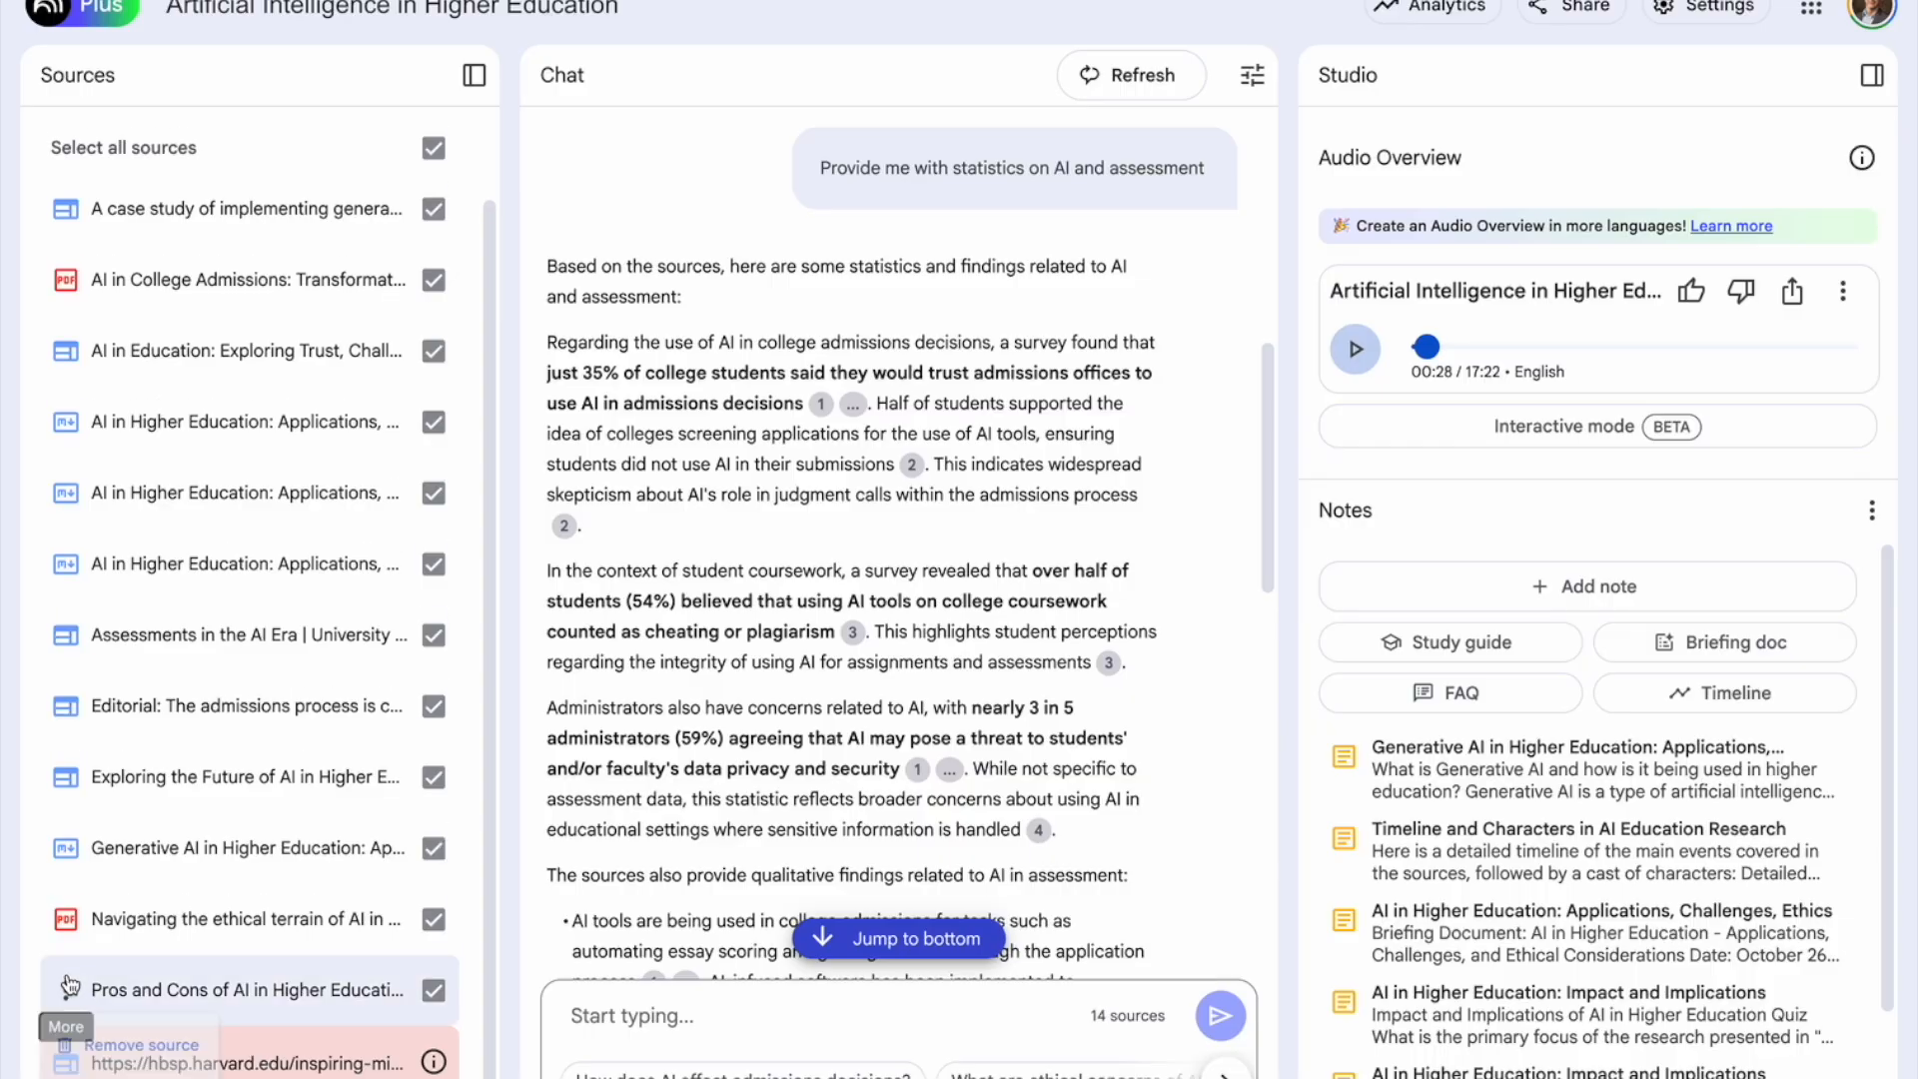
left_click(200, 997)
- Open the "Pros and Cons of AI in Higher Education | BestColleges" source and view its original web article
left_click(190, 991)
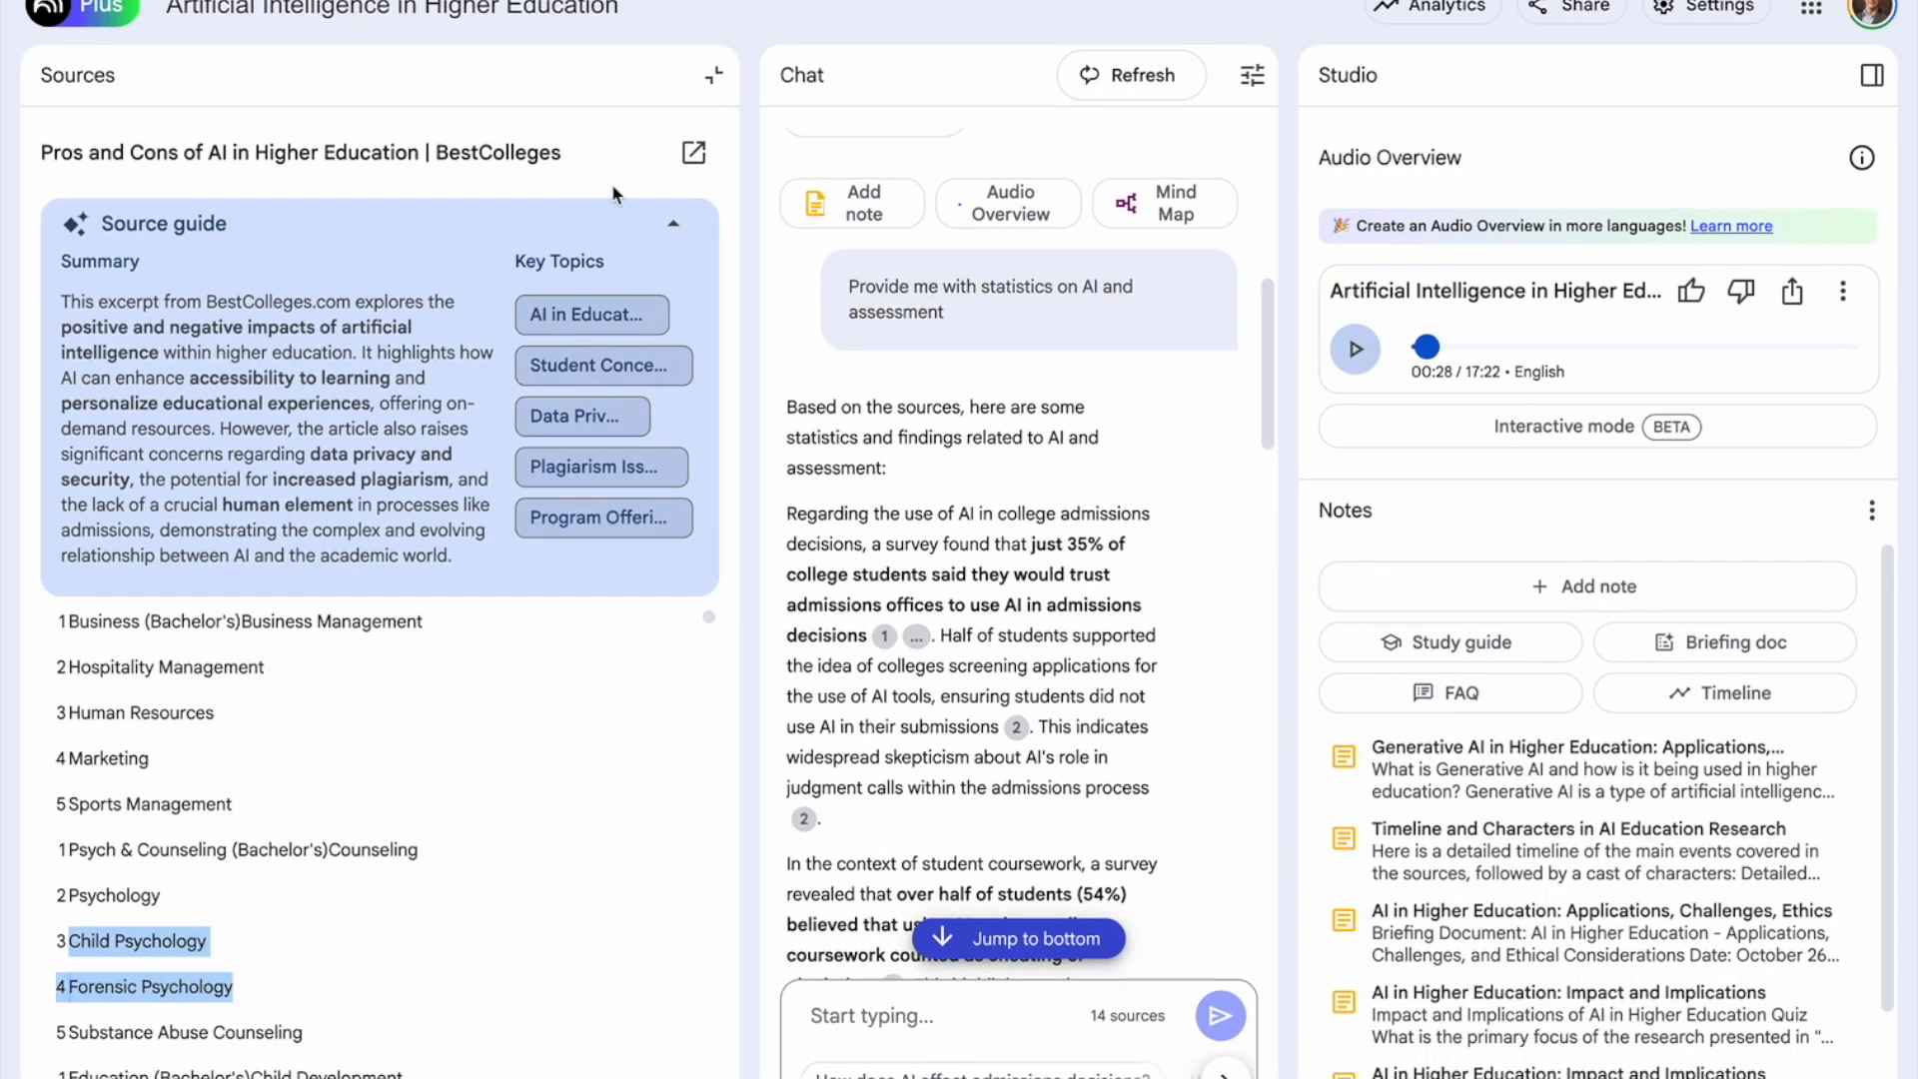
left_click(688, 154)
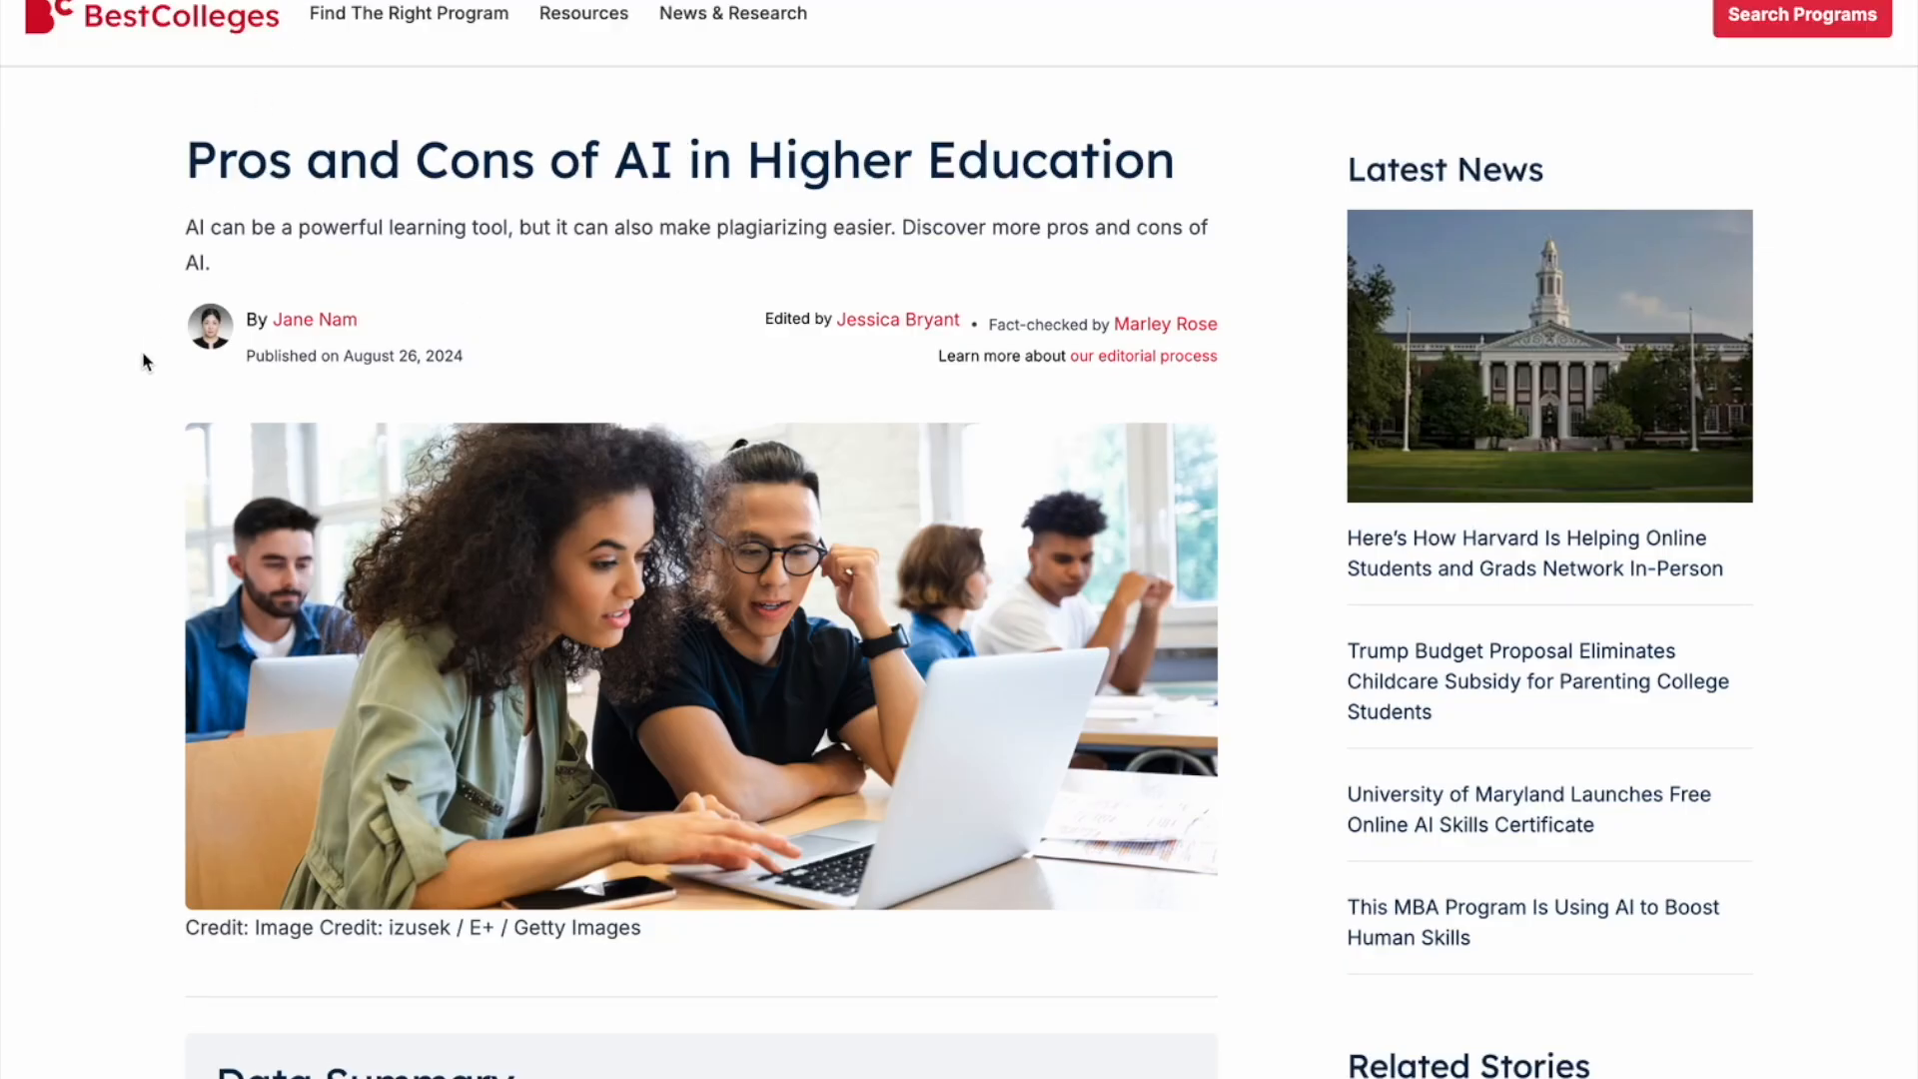
mouse_move(240, 5)
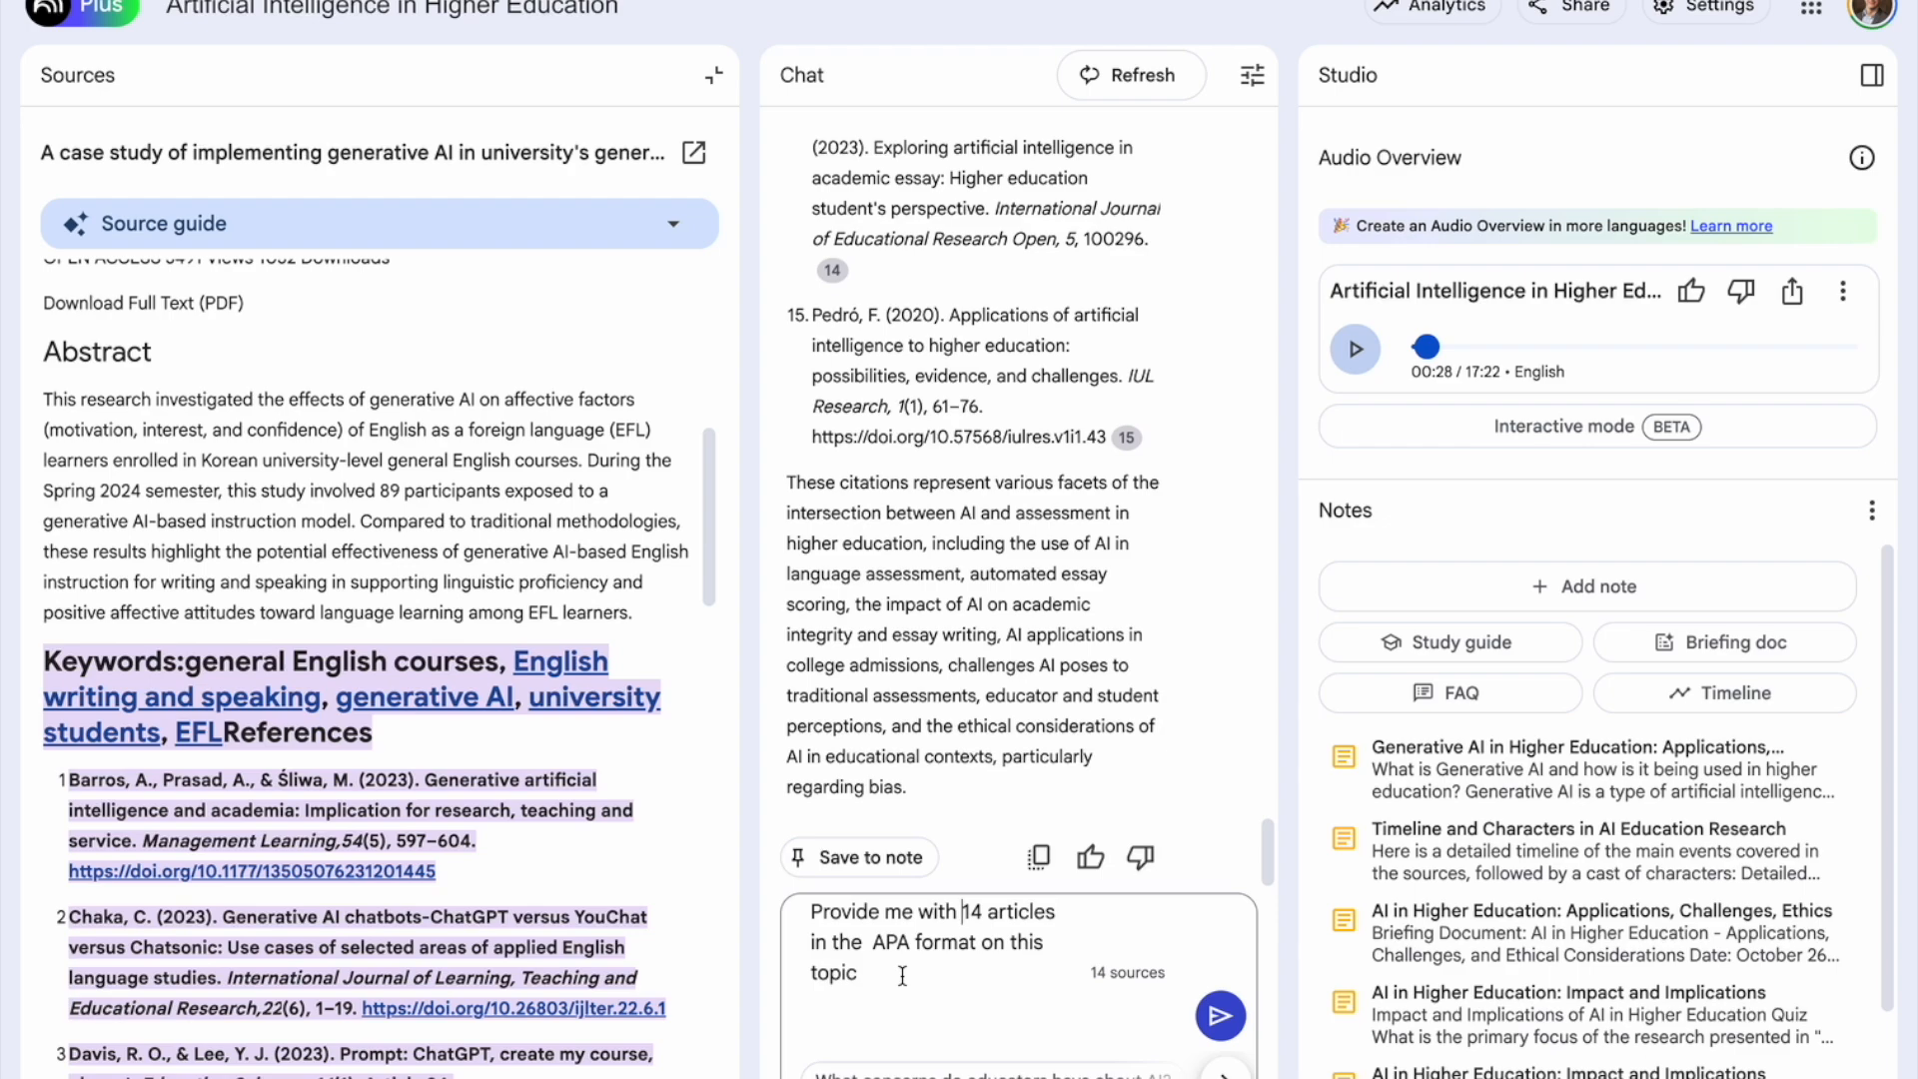
- Send the chat prompt "Provide me with 14 articles in the APA format on this topic" and review the first citations
left_click(1221, 1019)
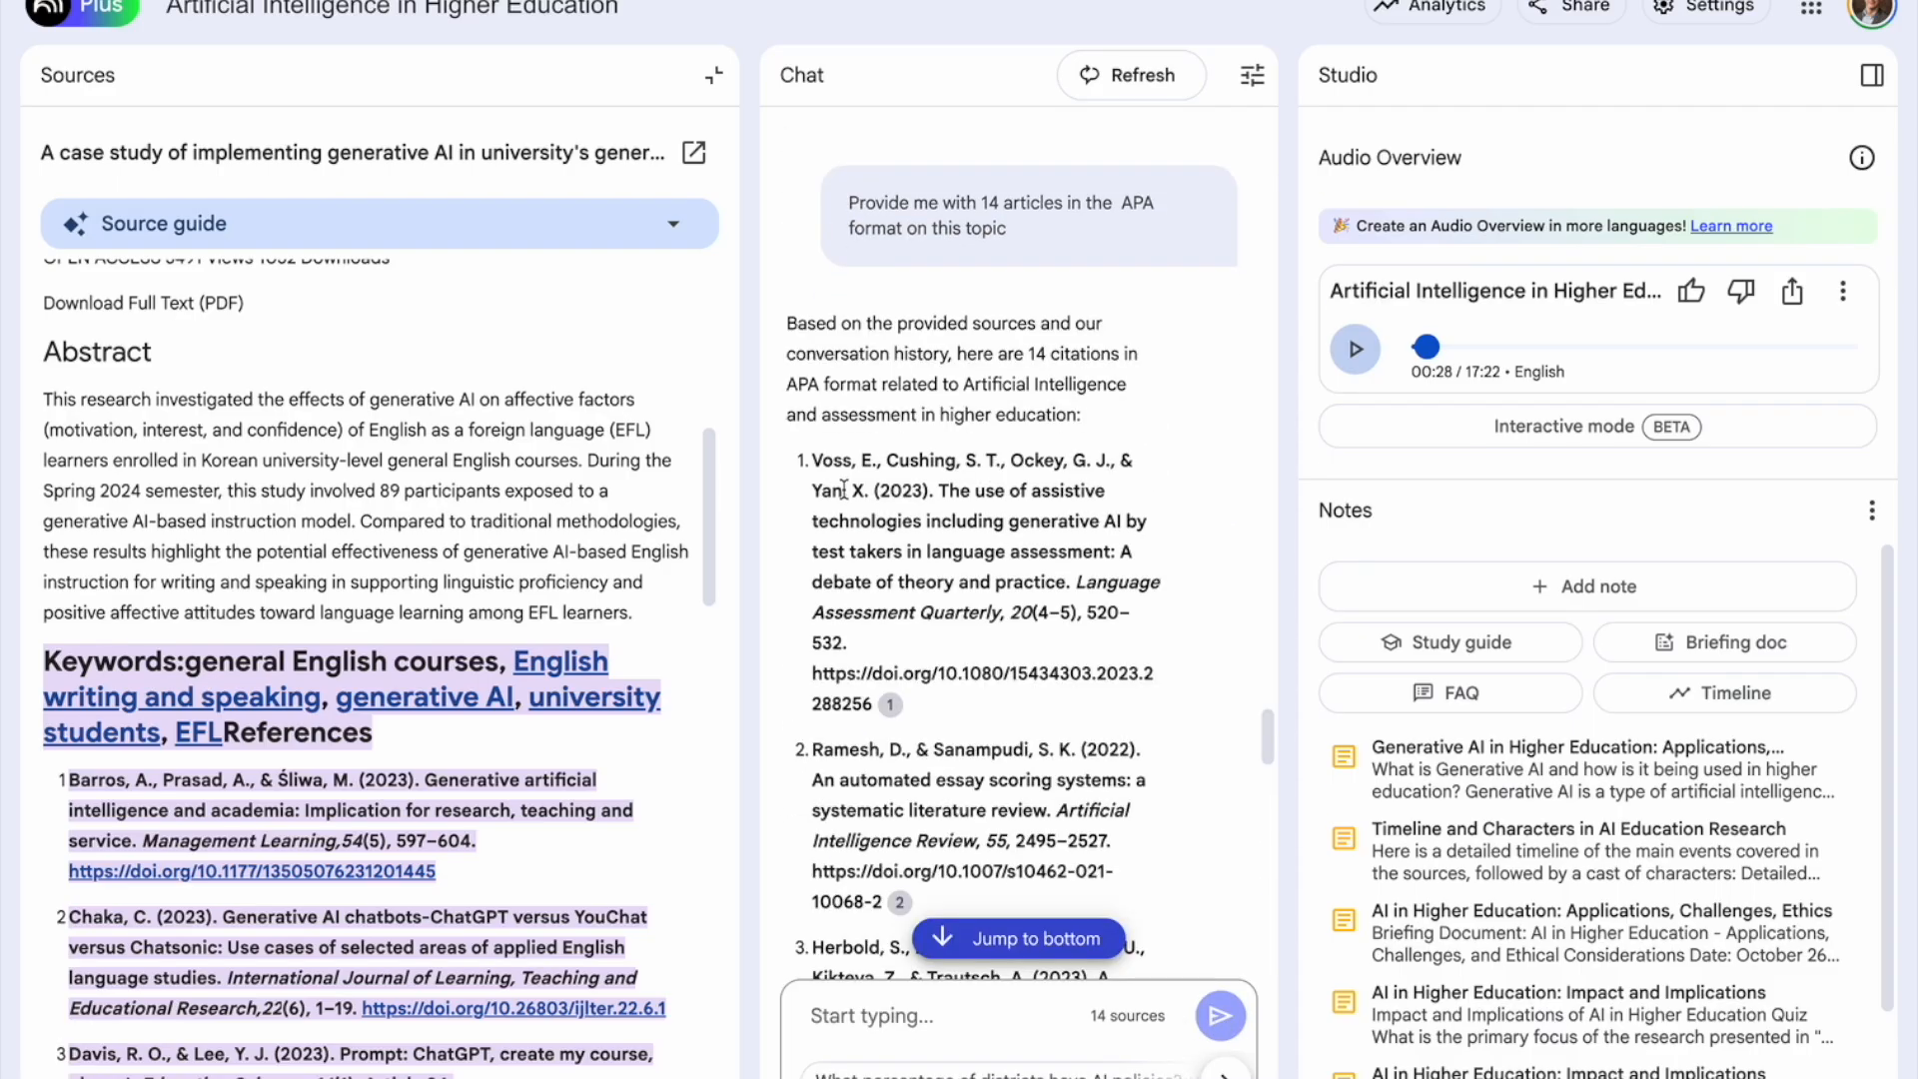
scroll(845, 489, "down", 10)
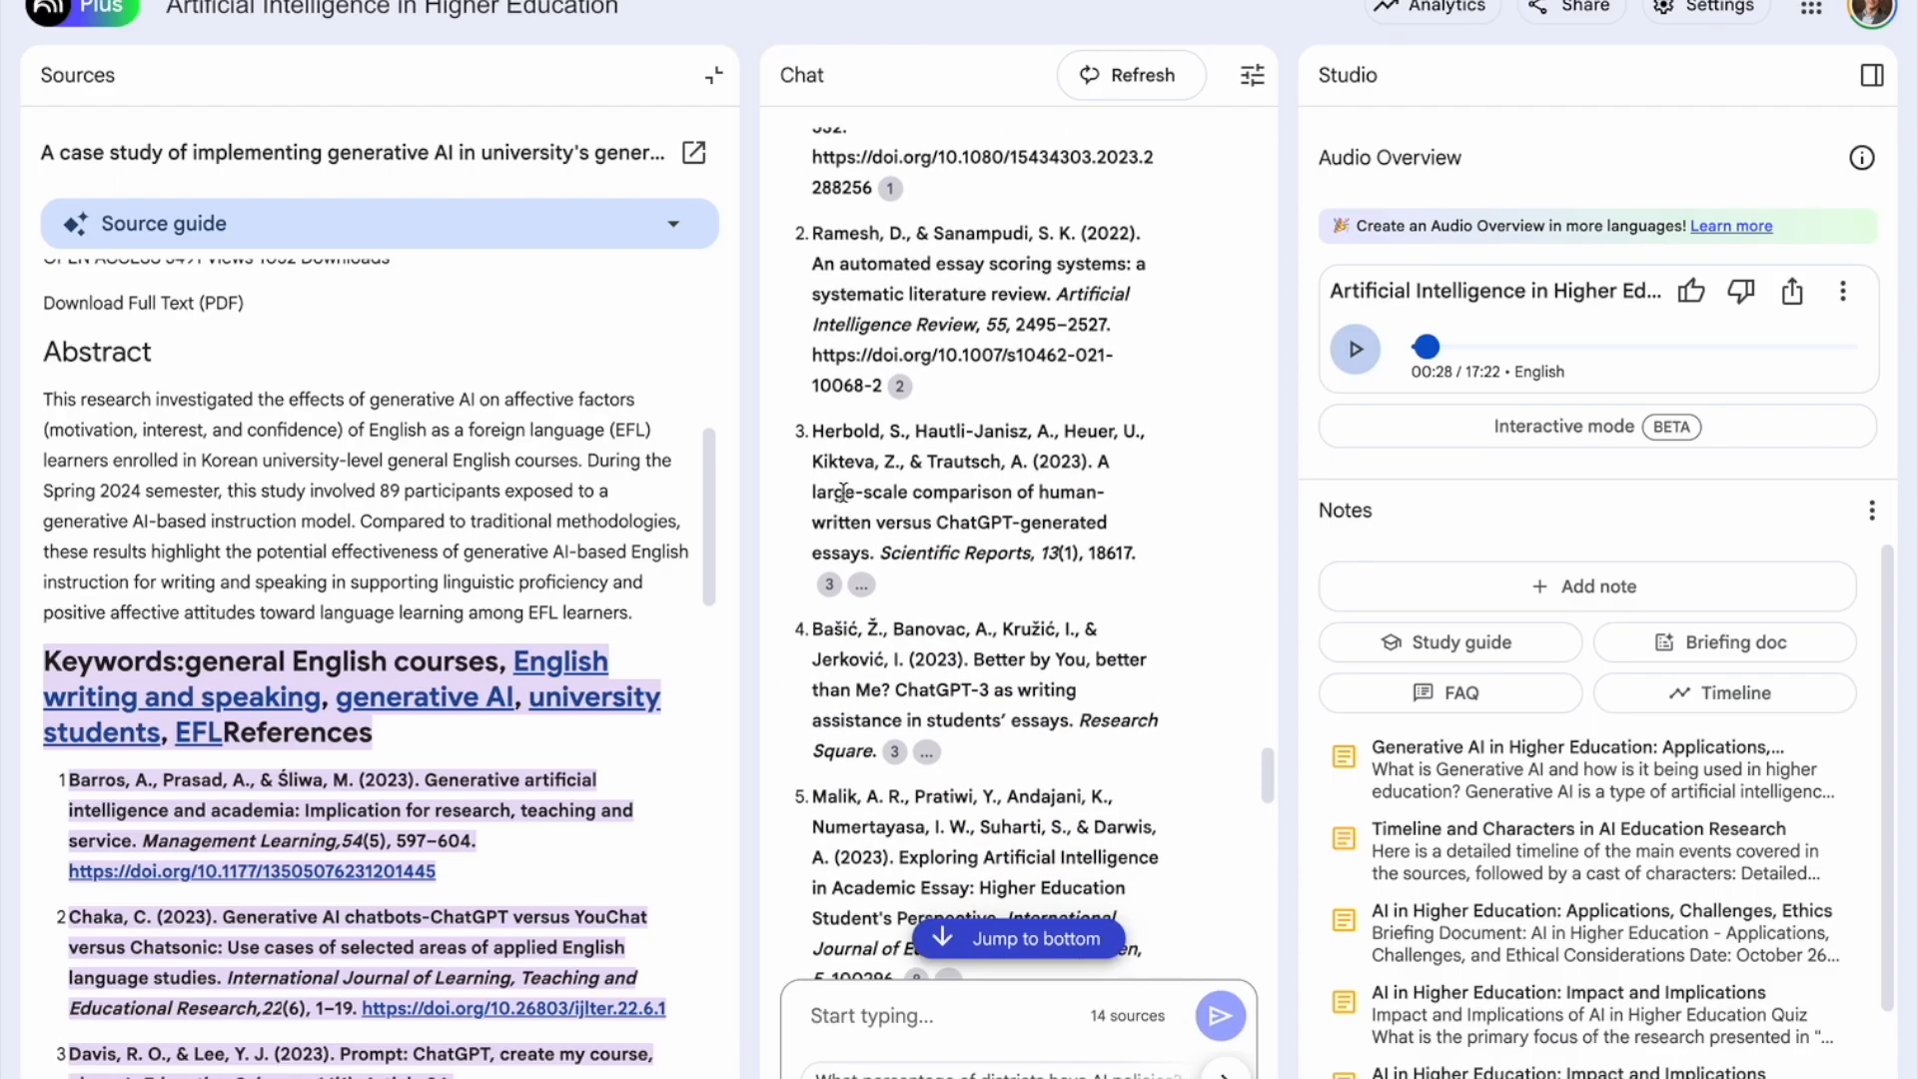
scroll(844, 491, "up", 8)
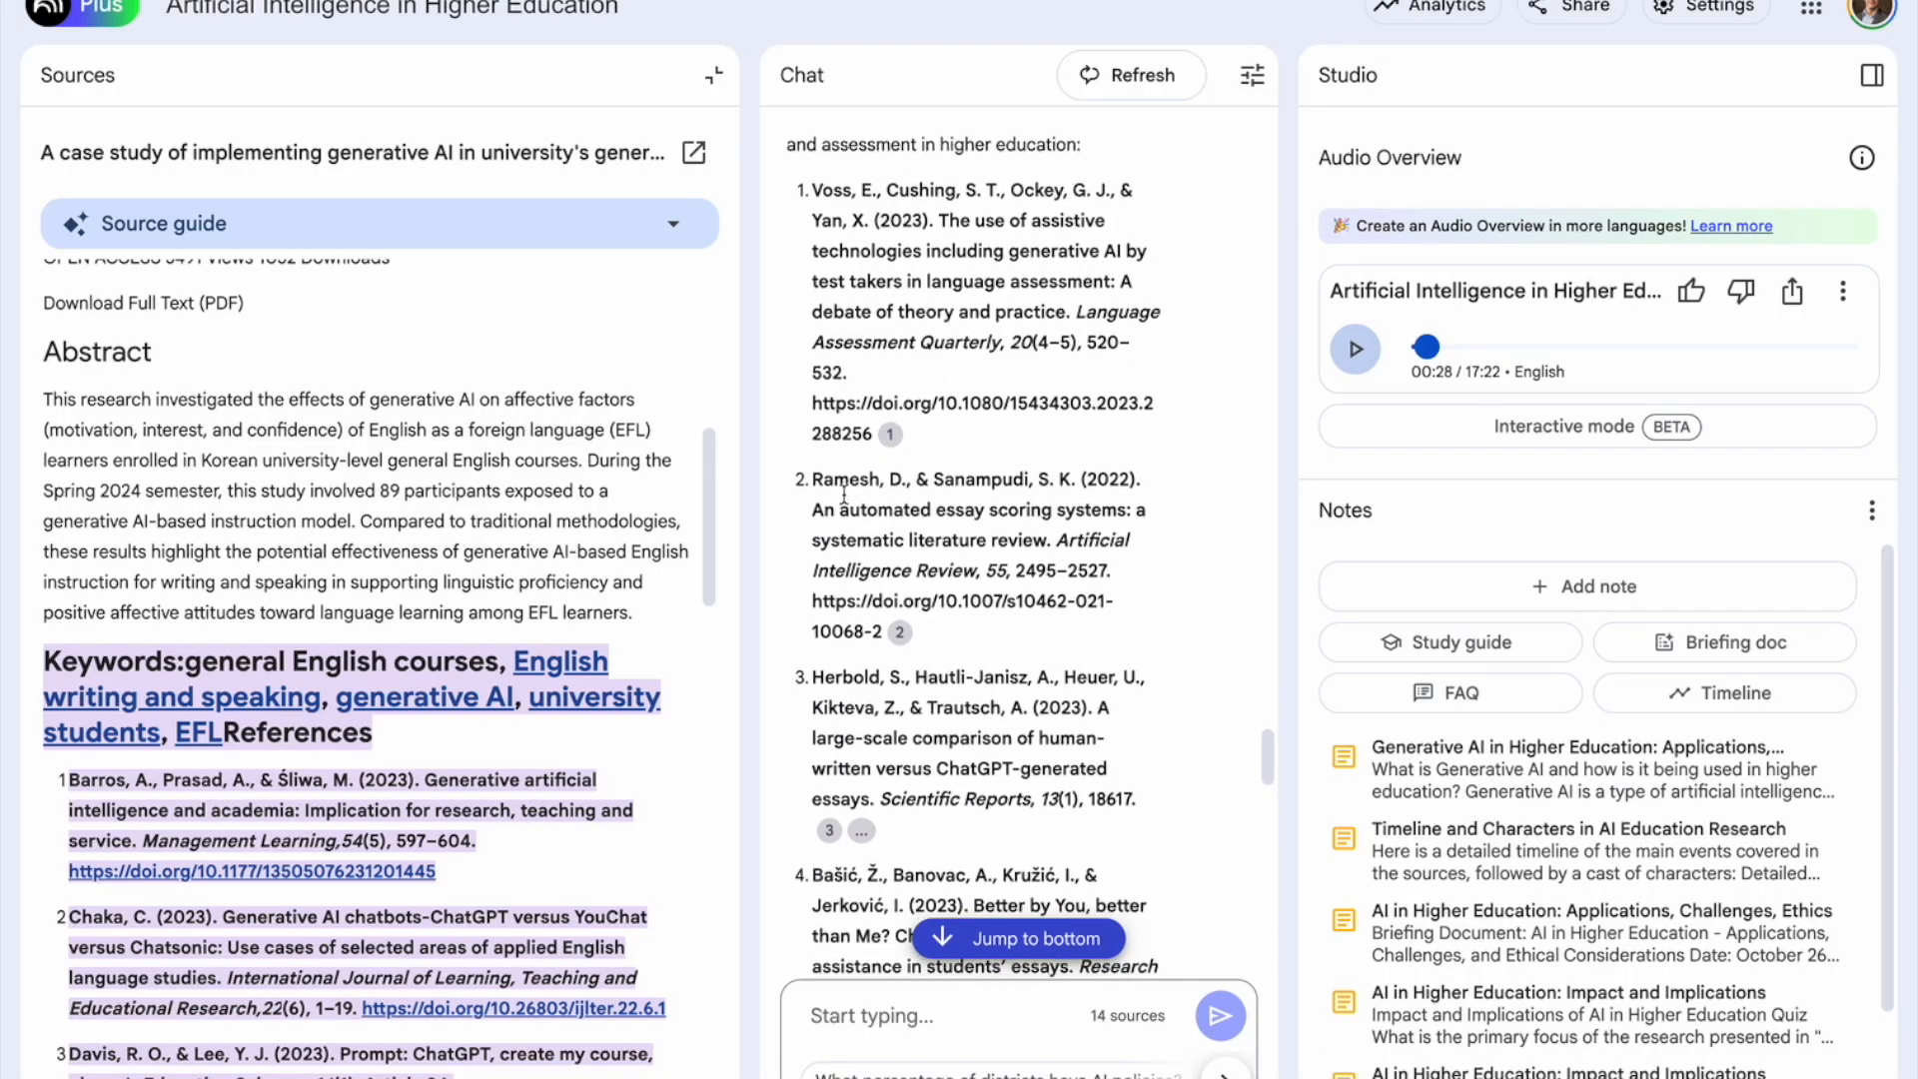
scroll(844, 494, "up", 1)
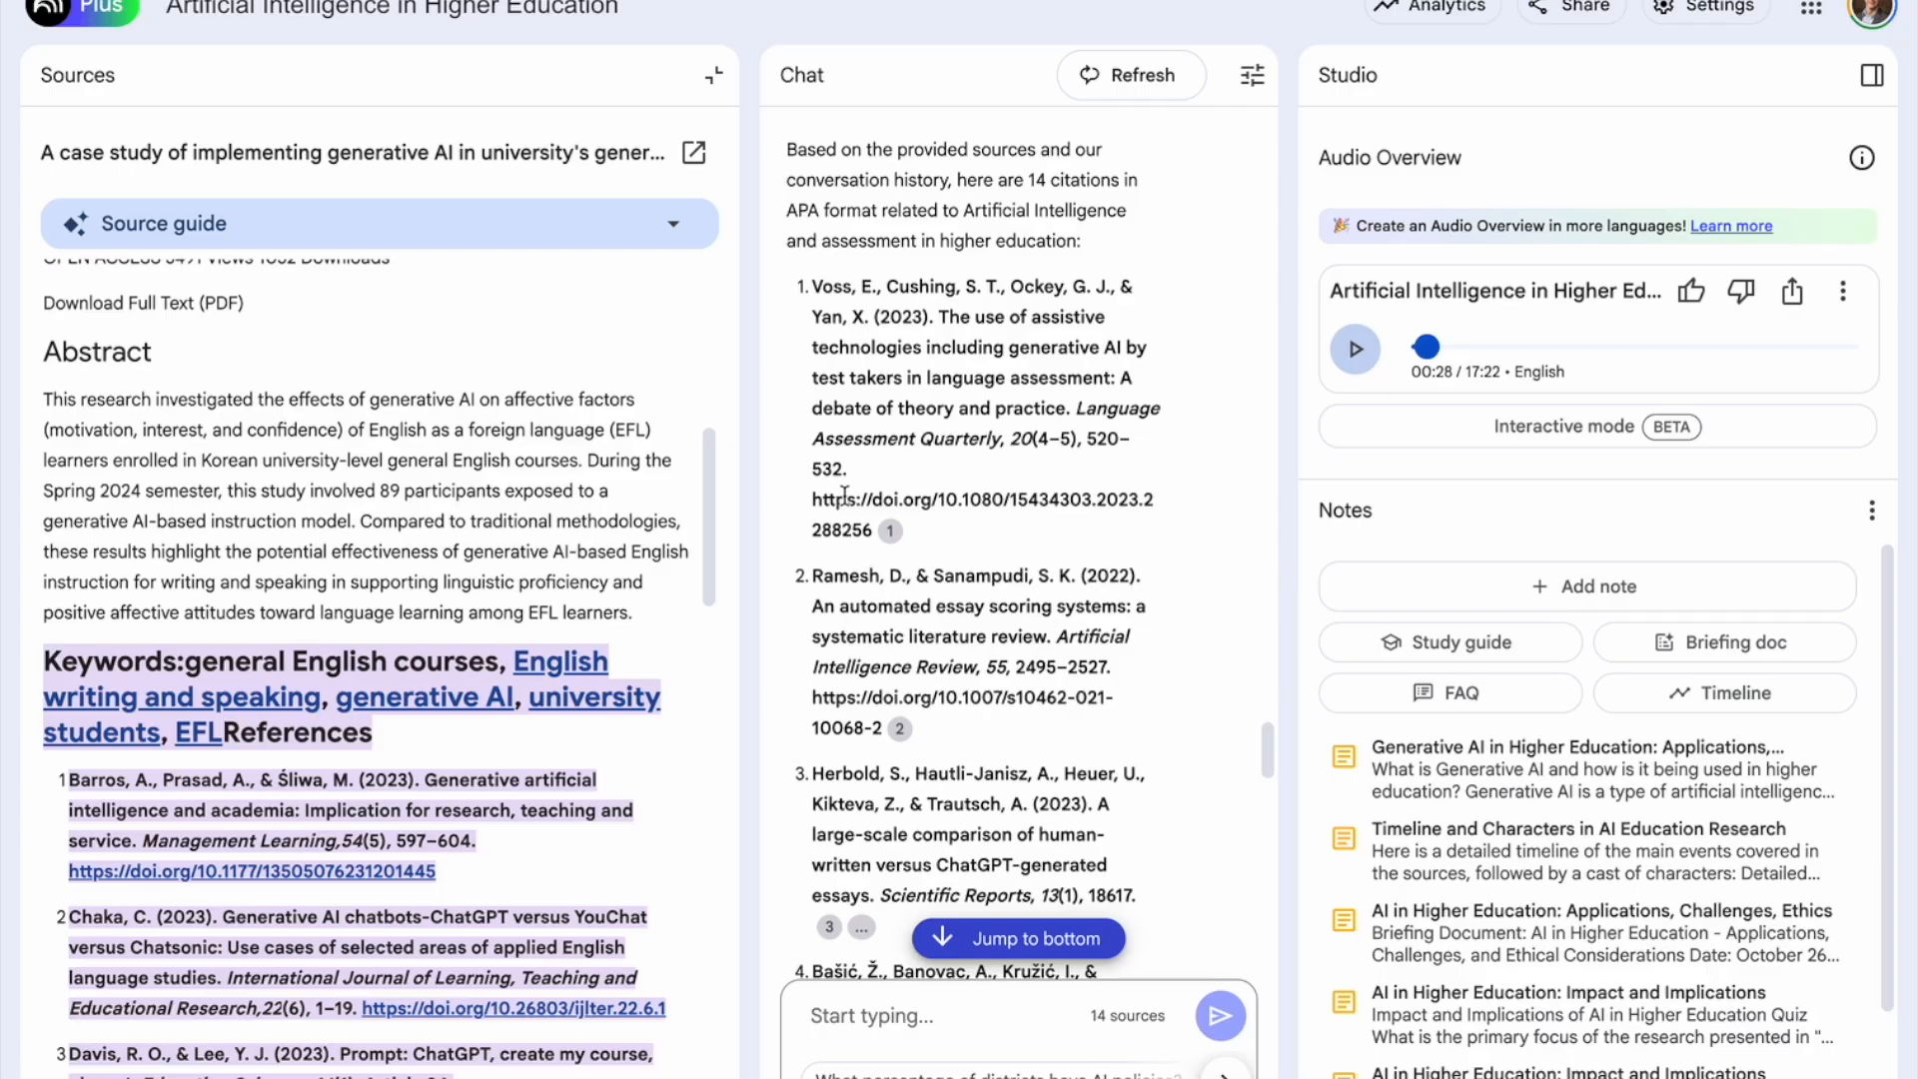
- From the first citation's reference preview, open the linked "Generative artificial intelligence and academia" article on Sage Journals and its PDF/EPUB version
mouse_move(892, 536)
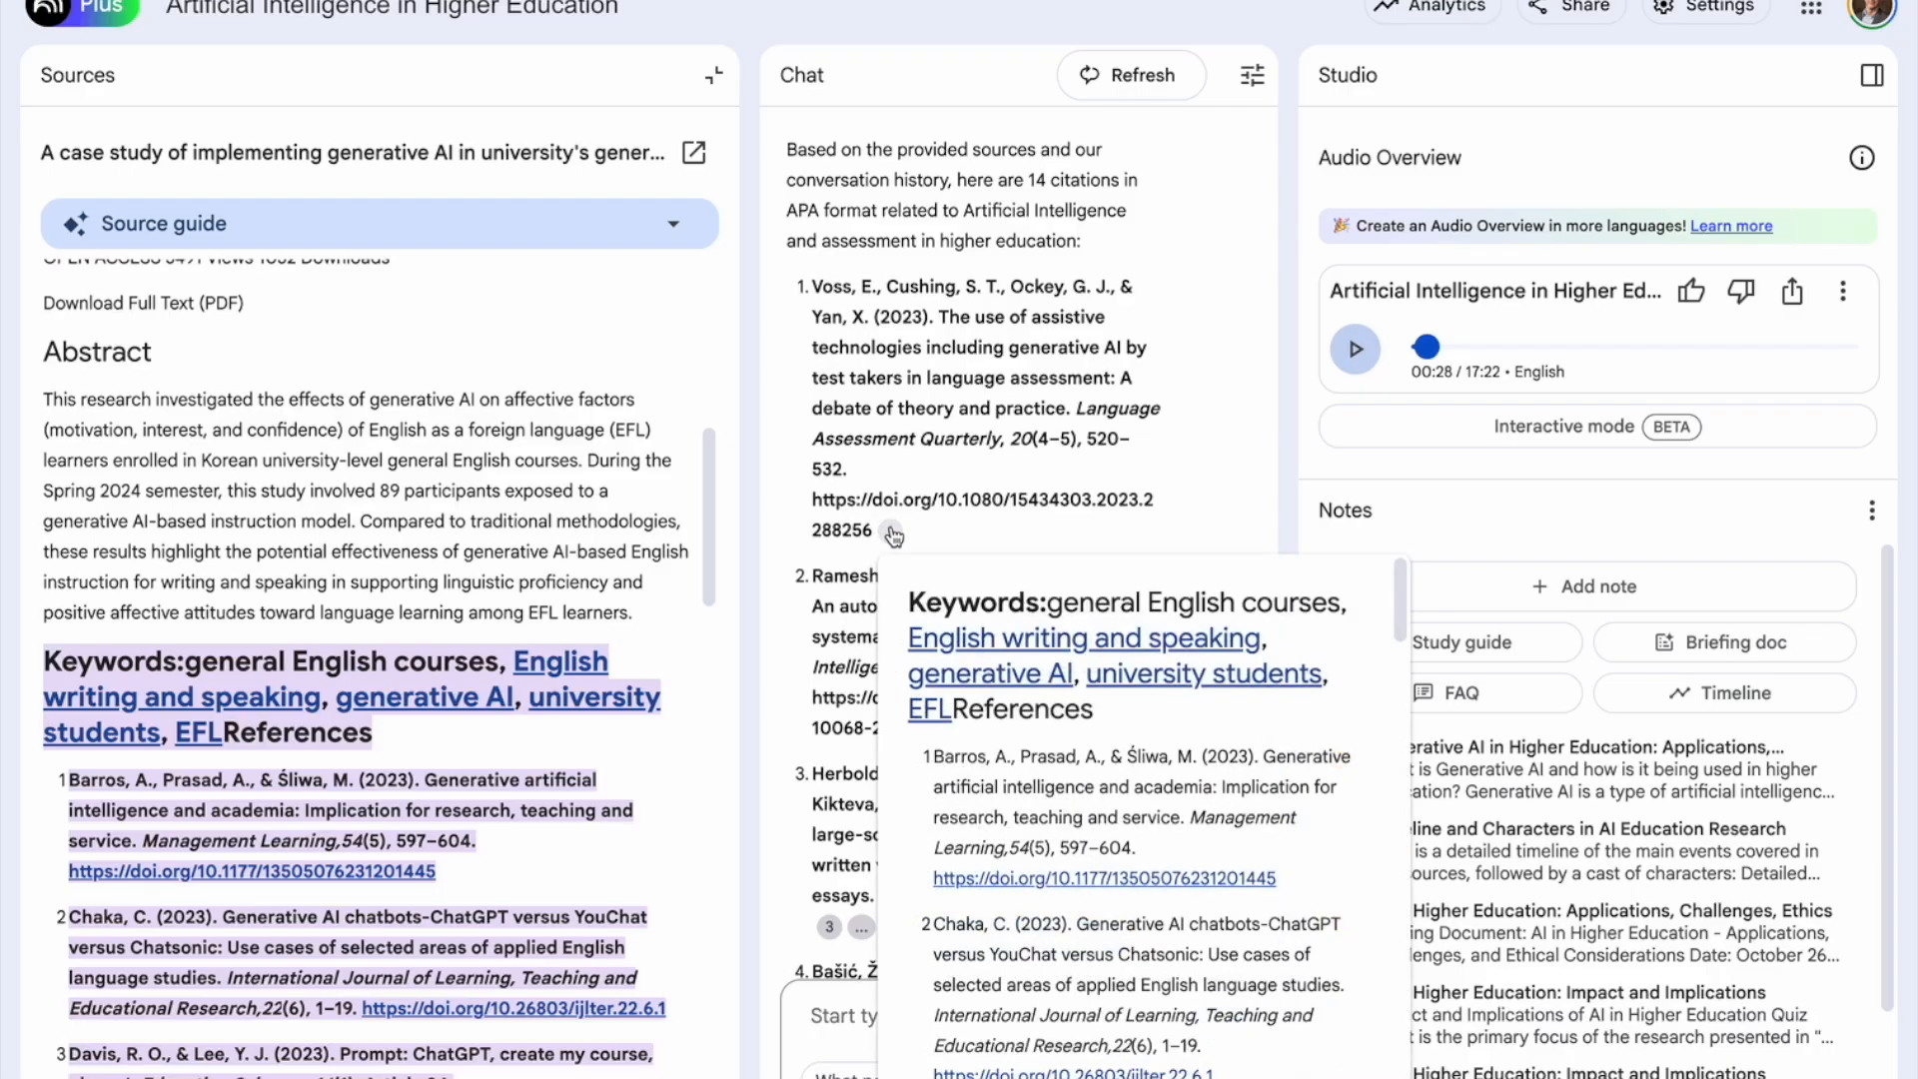
left_click(977, 881)
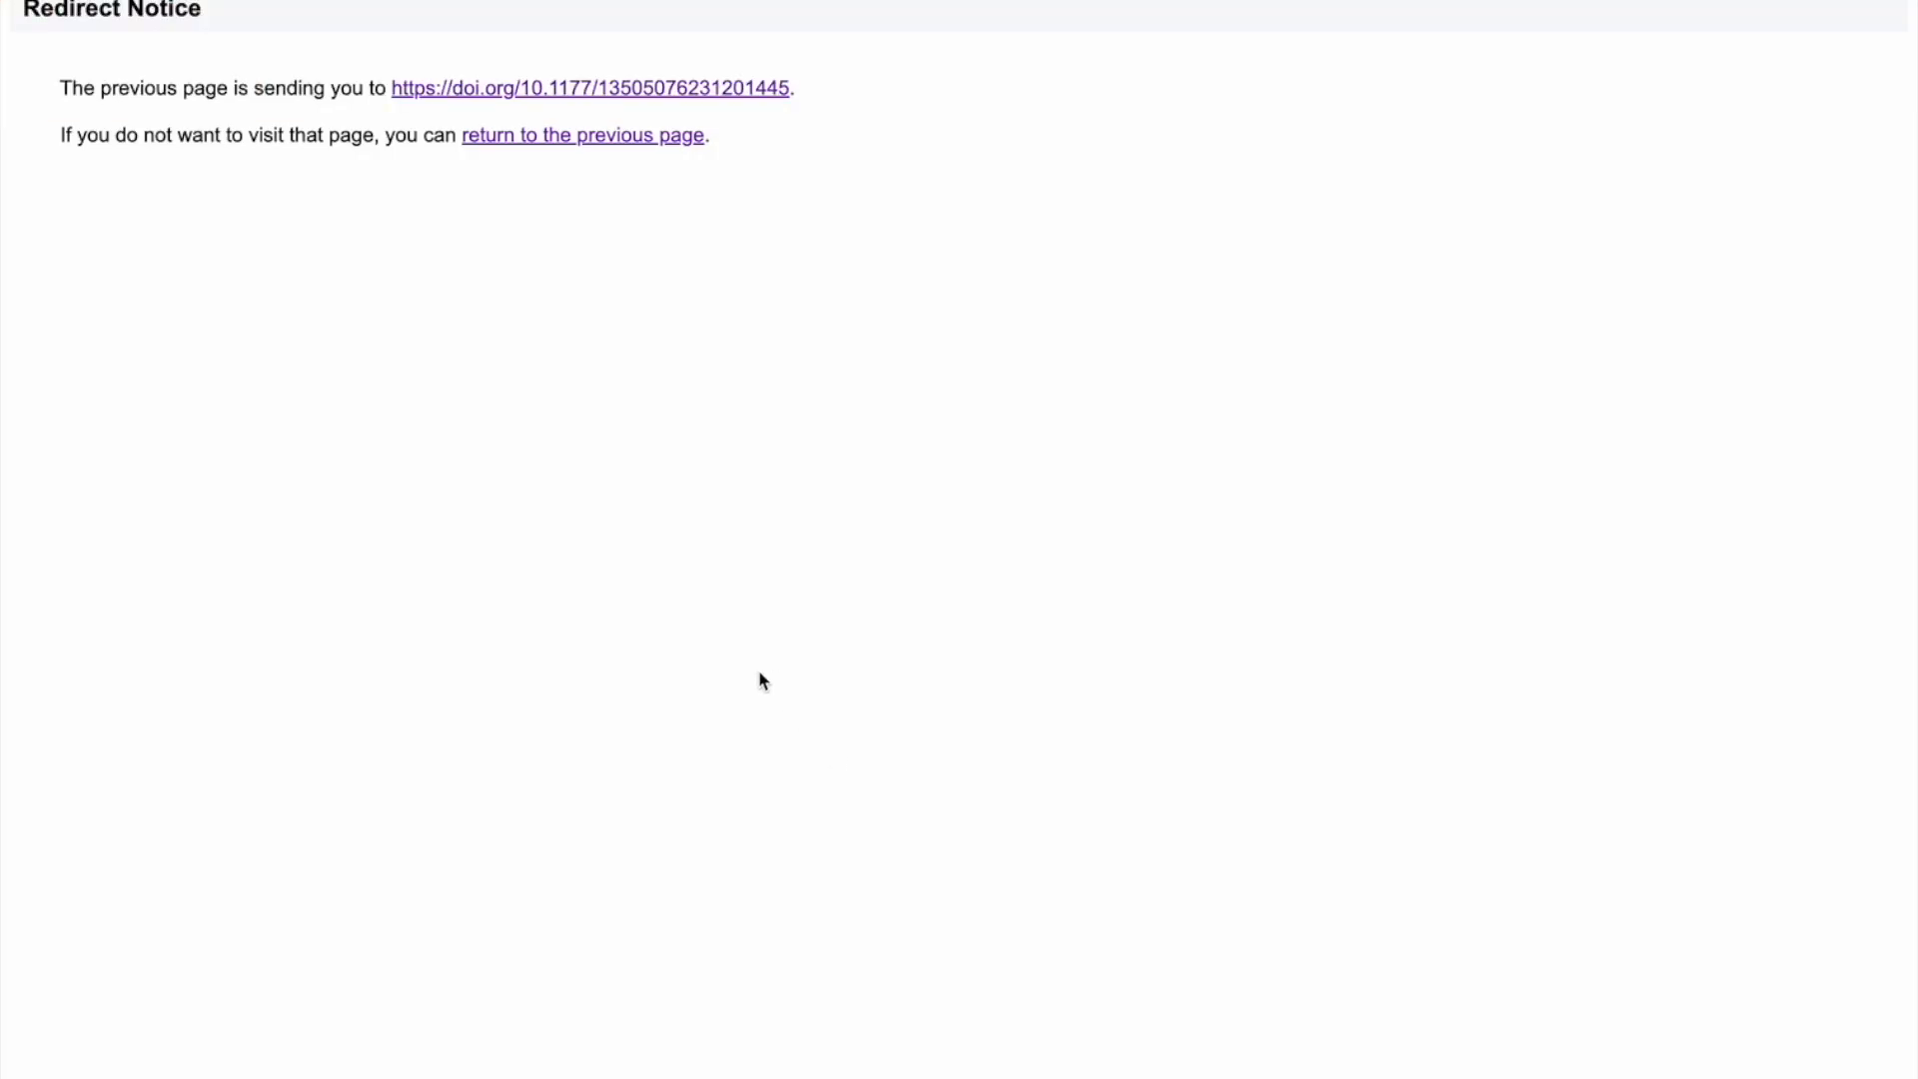
left_click(450, 89)
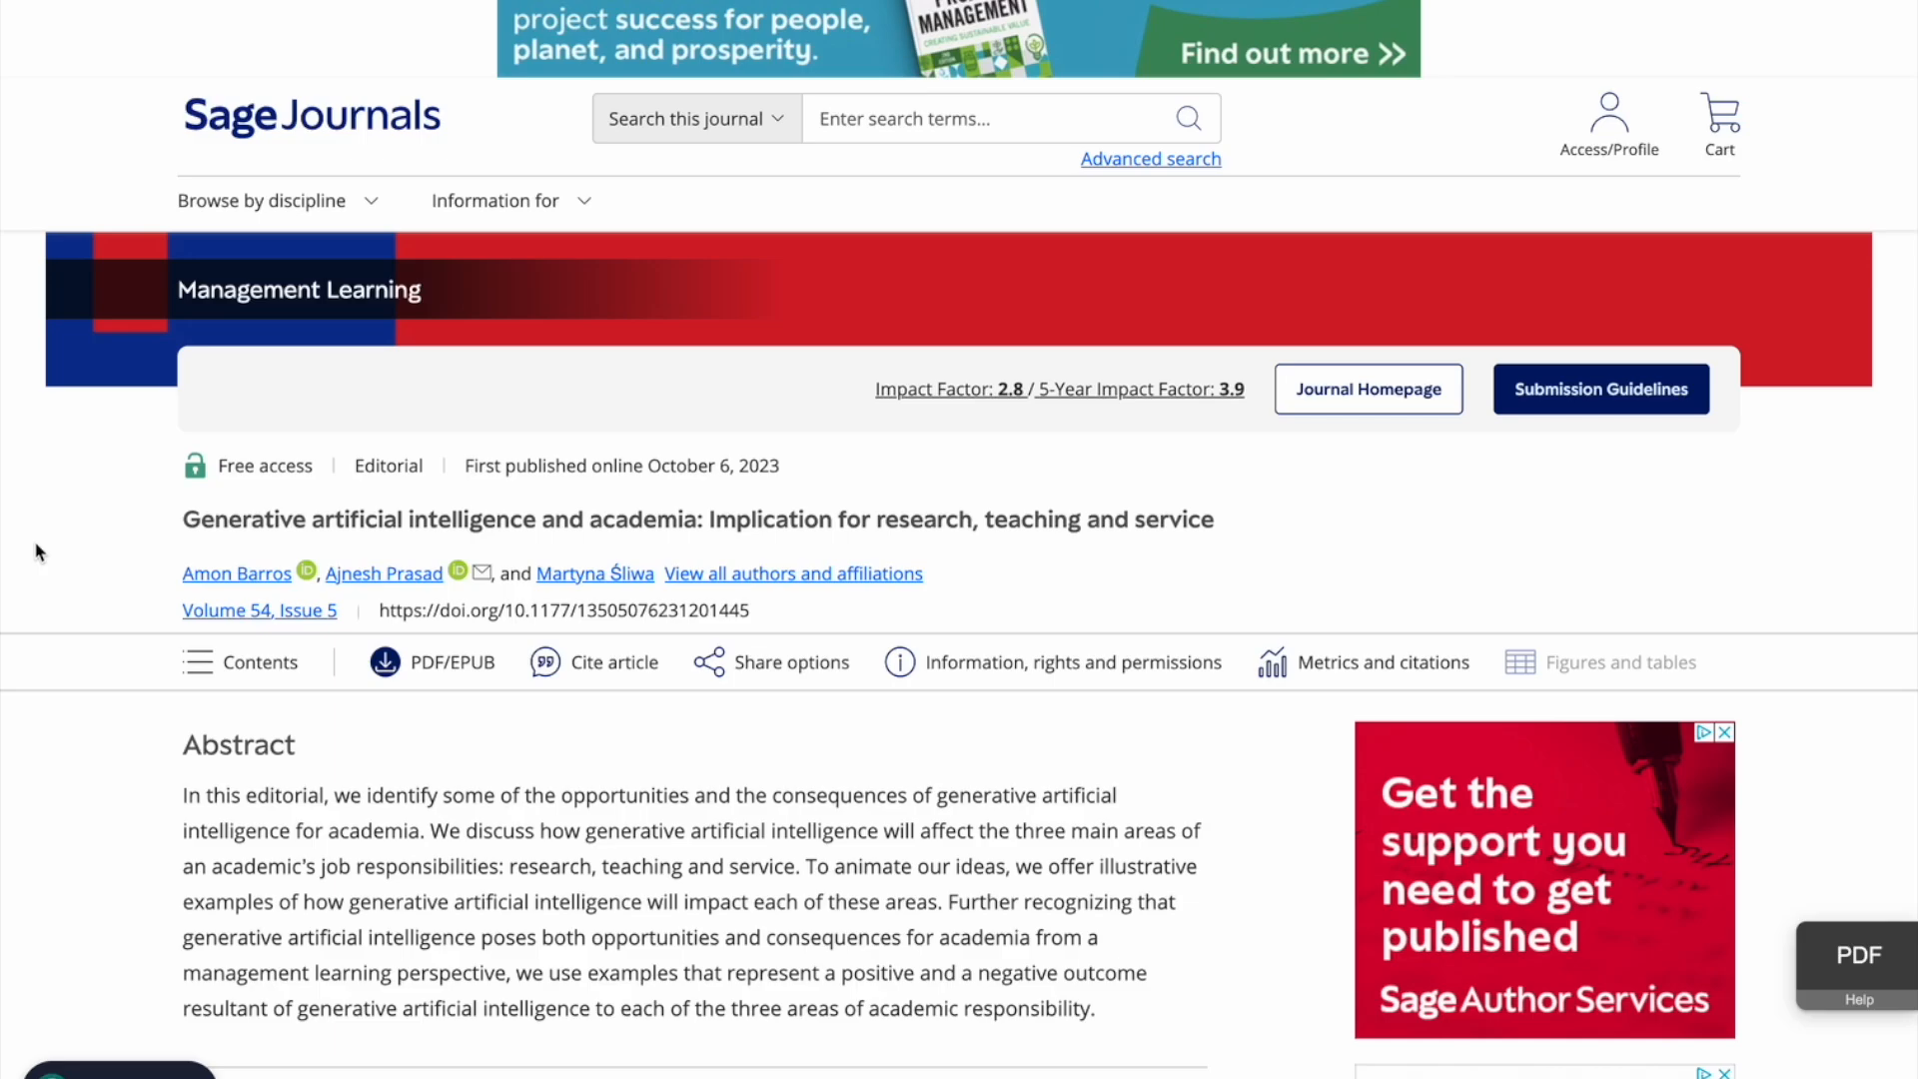
left_click(434, 678)
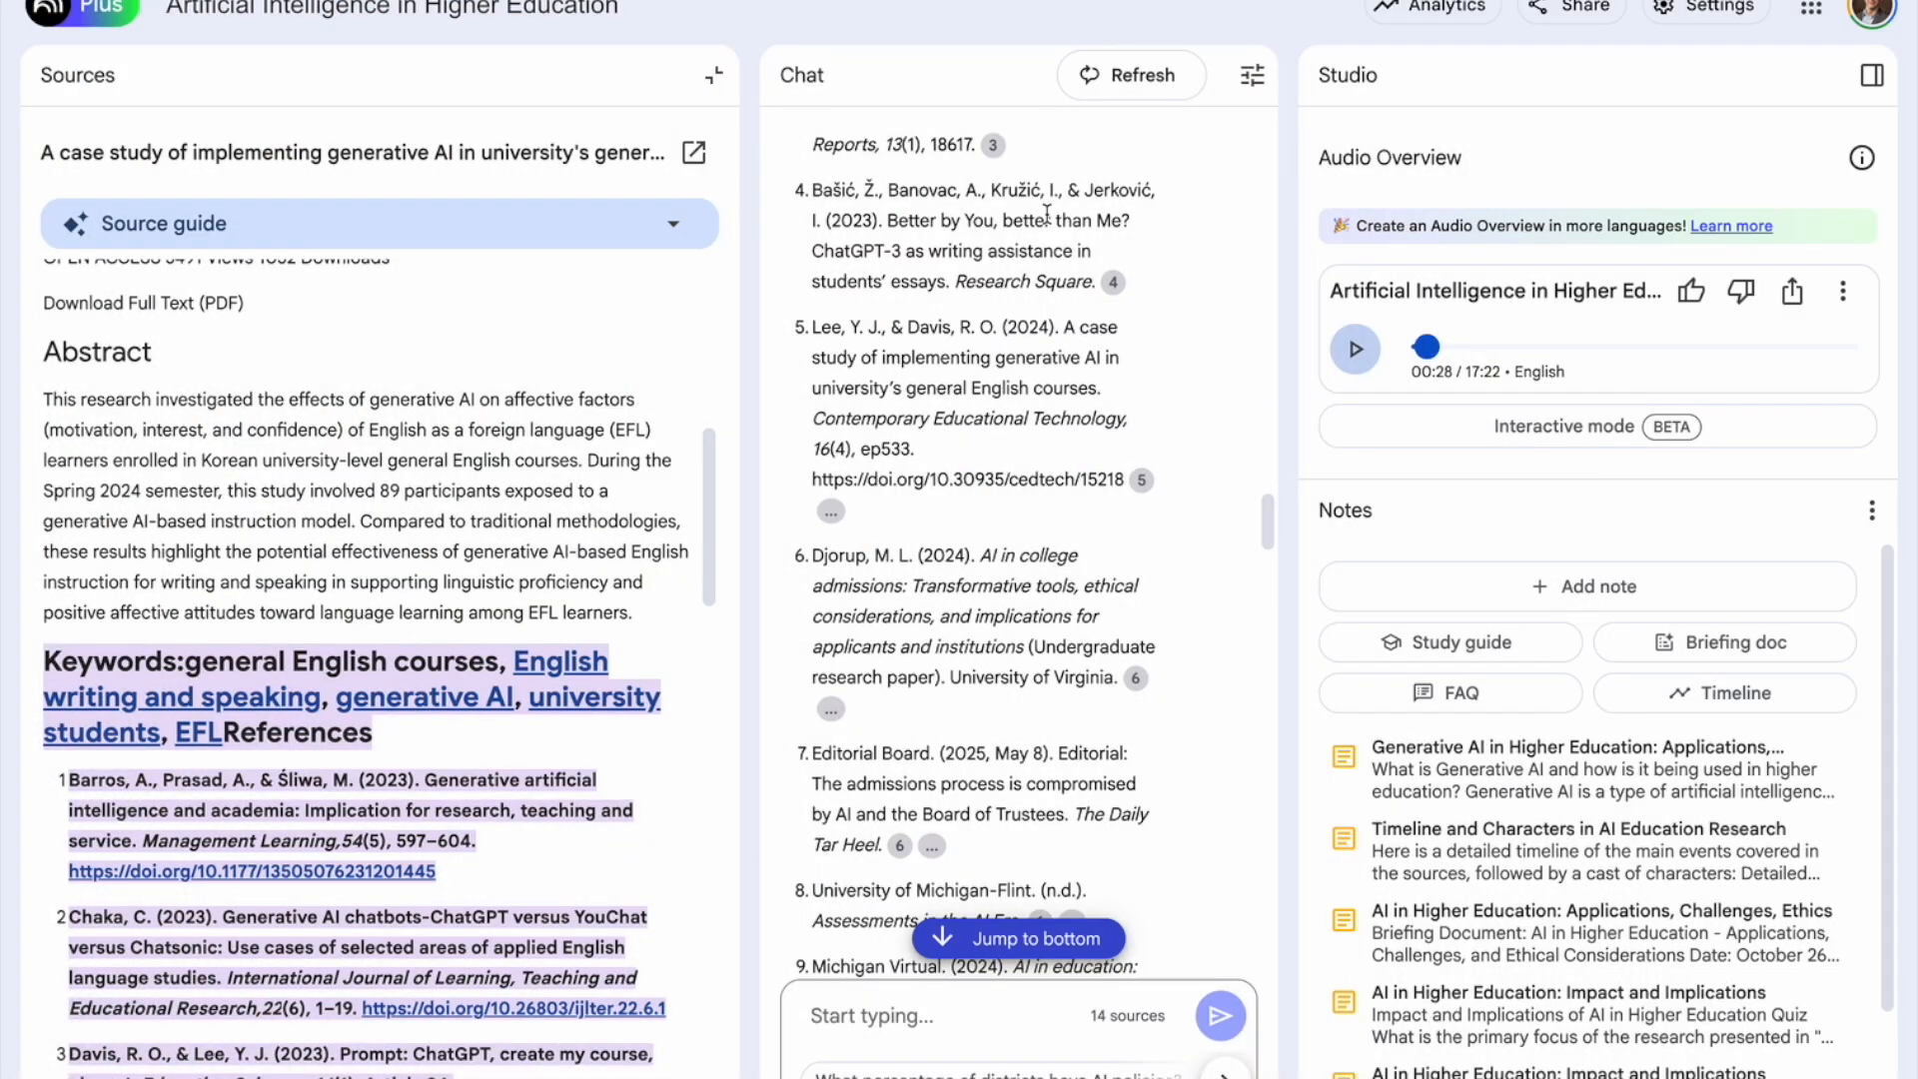
- Configure the chat with the Analyst conversational style and the Longer response length, and save the settings
left_click(1253, 90)
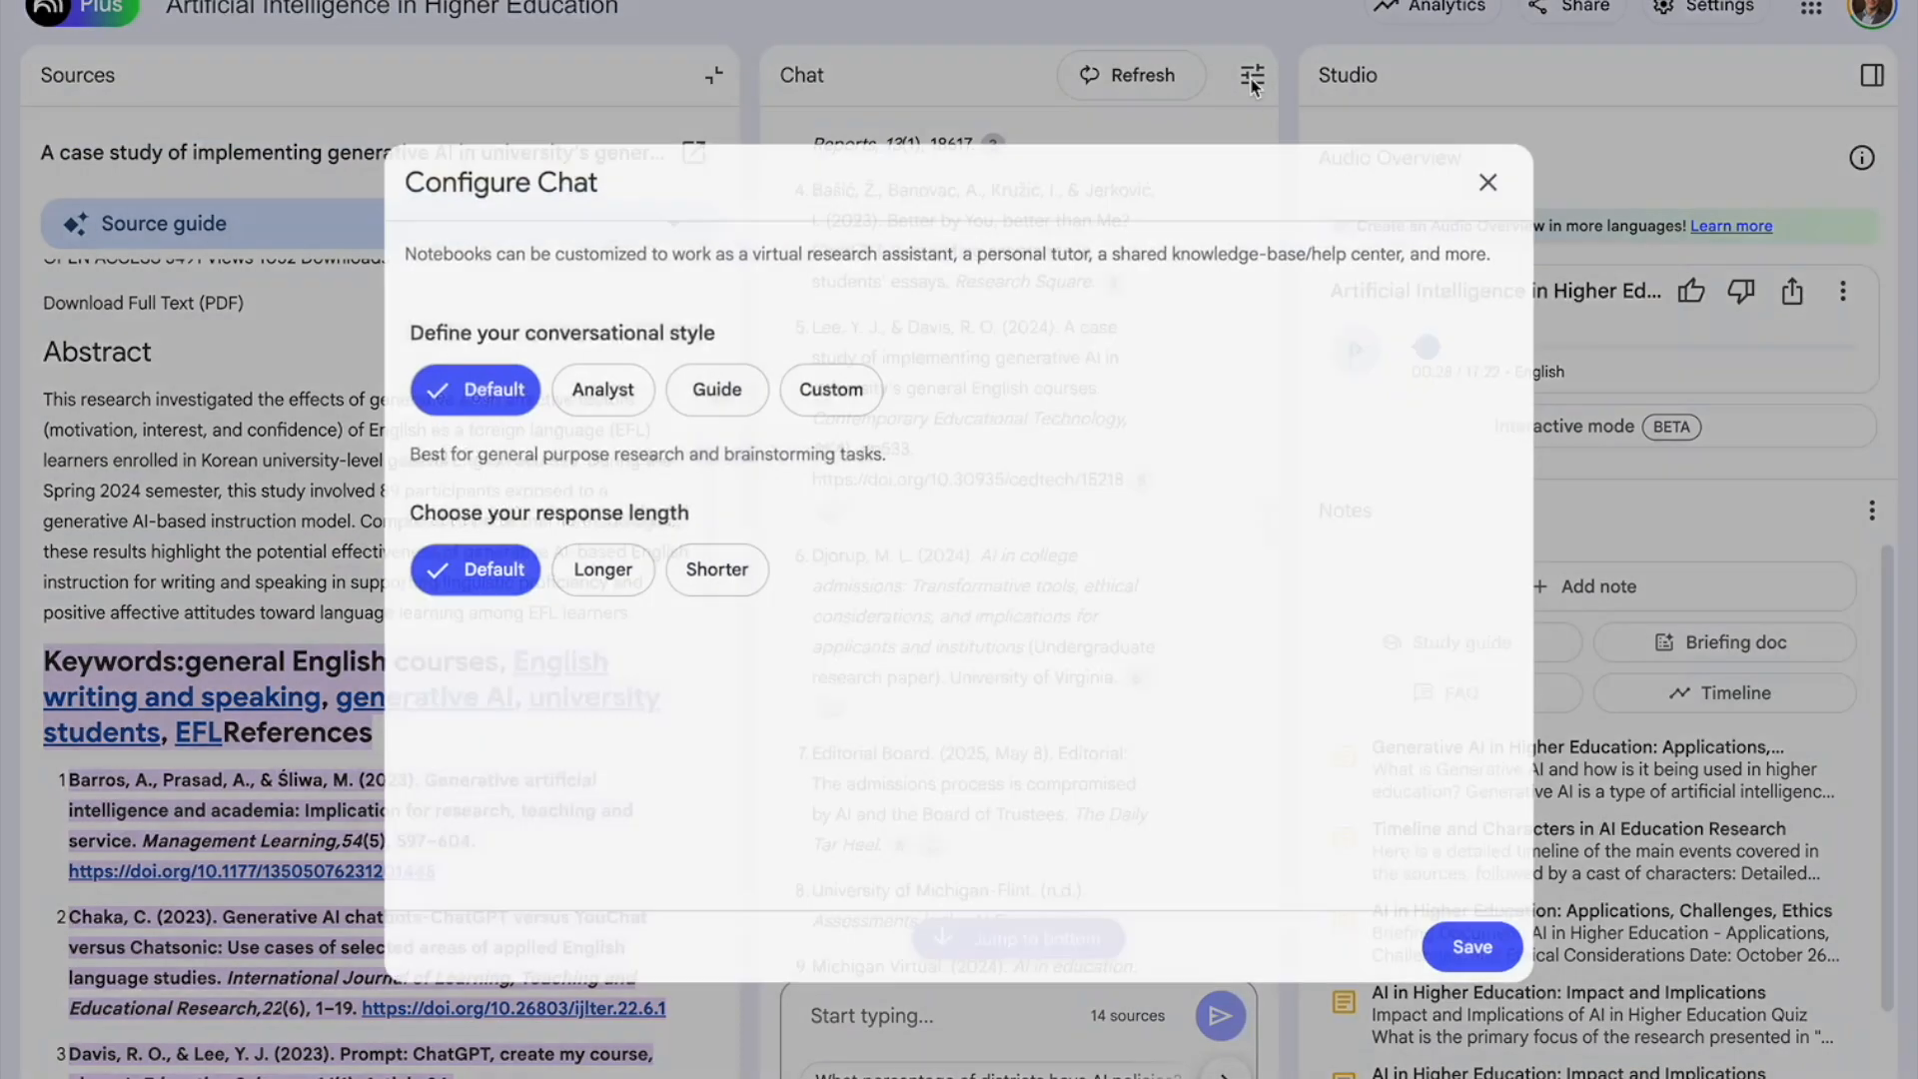
left_click(594, 405)
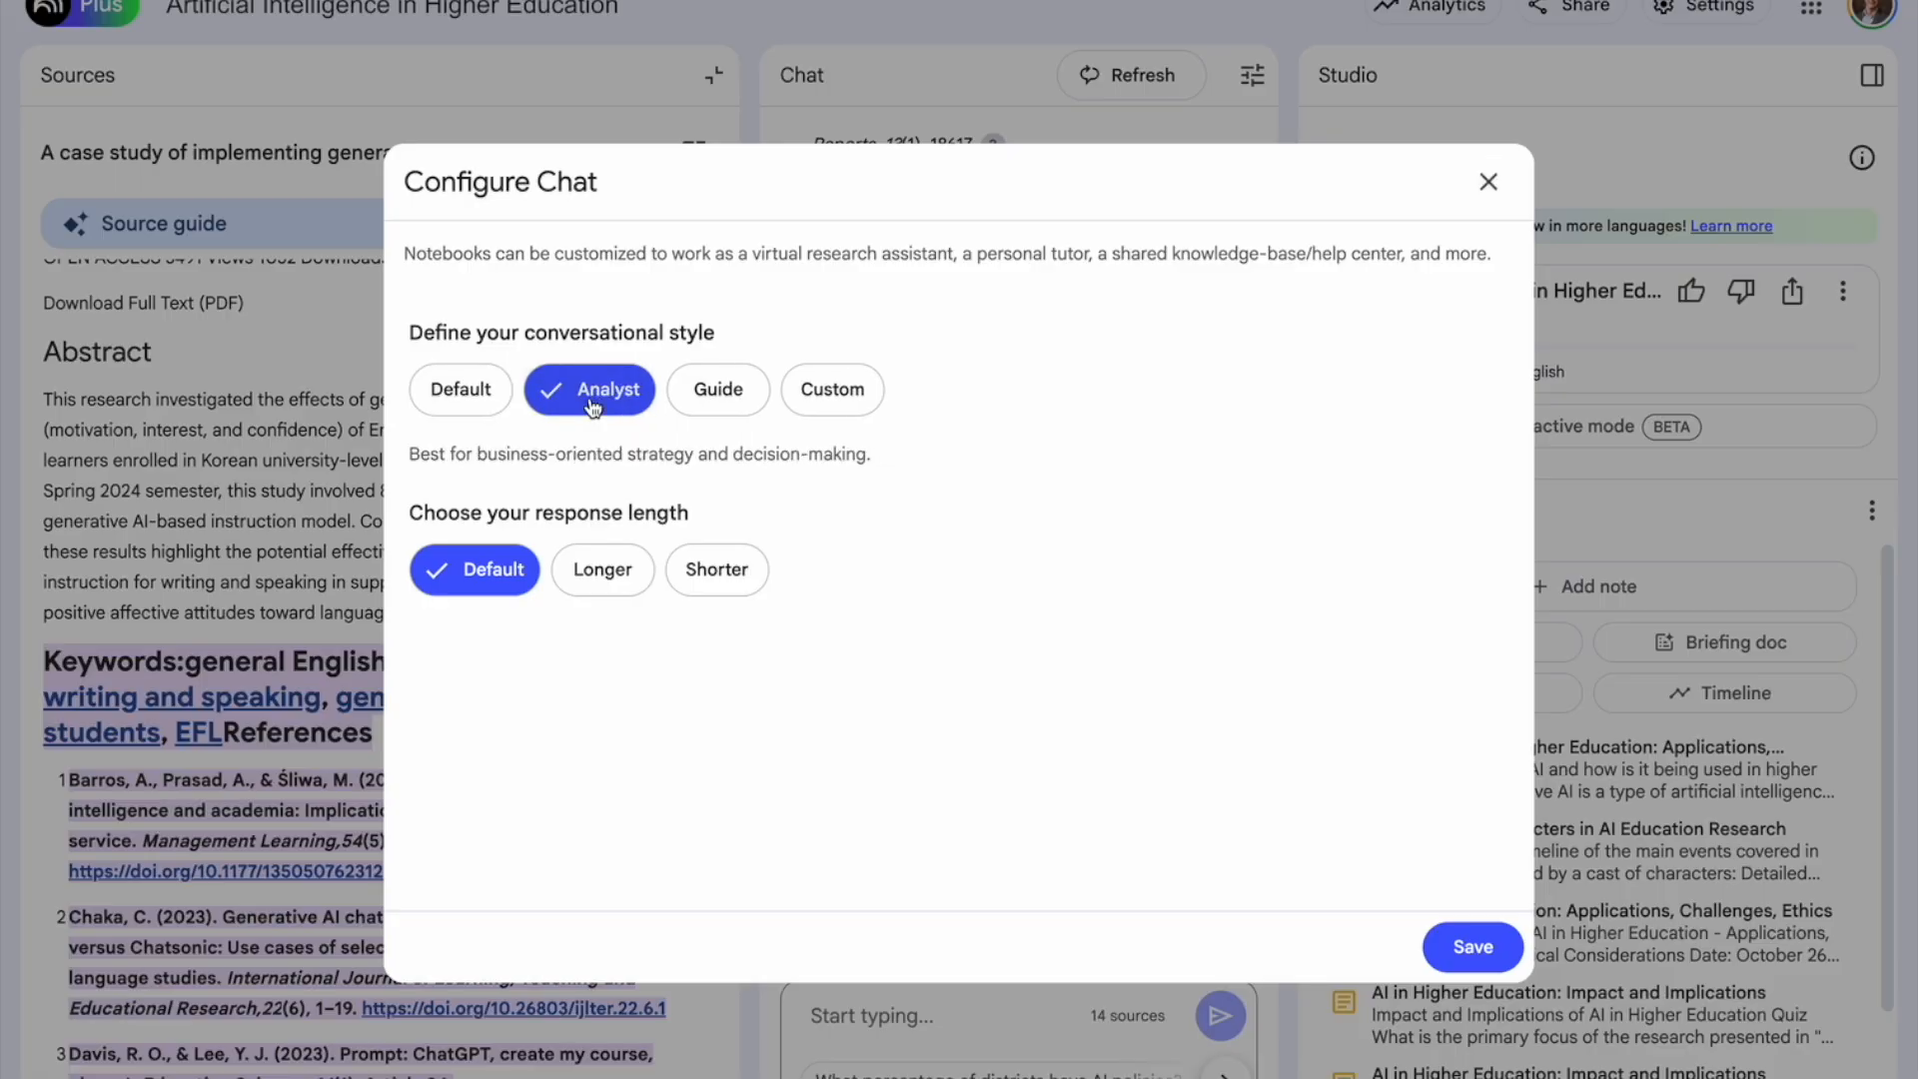
left_click(604, 570)
left_click(1473, 946)
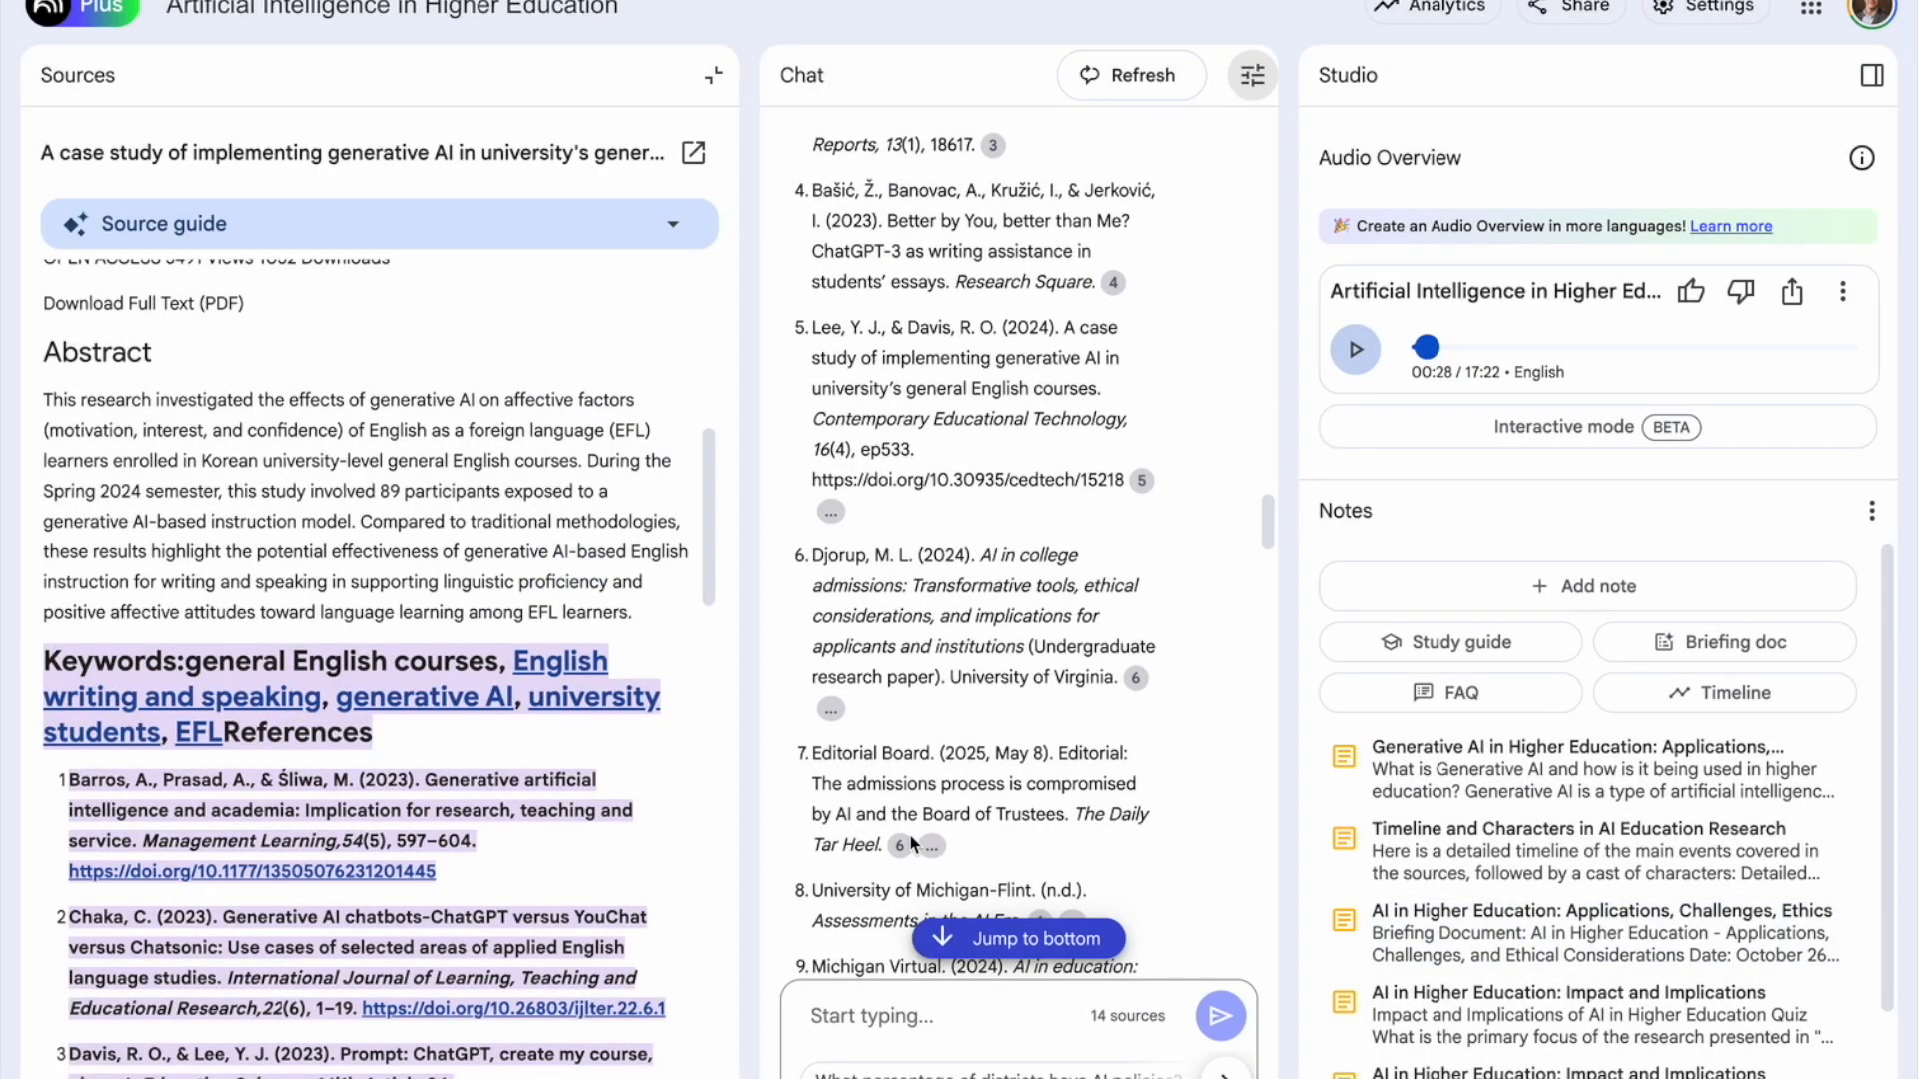
- Browse back and forth through the APA citation lists in the chat
scroll(911, 845, "up", 10)
scroll(913, 817, "down", 10)
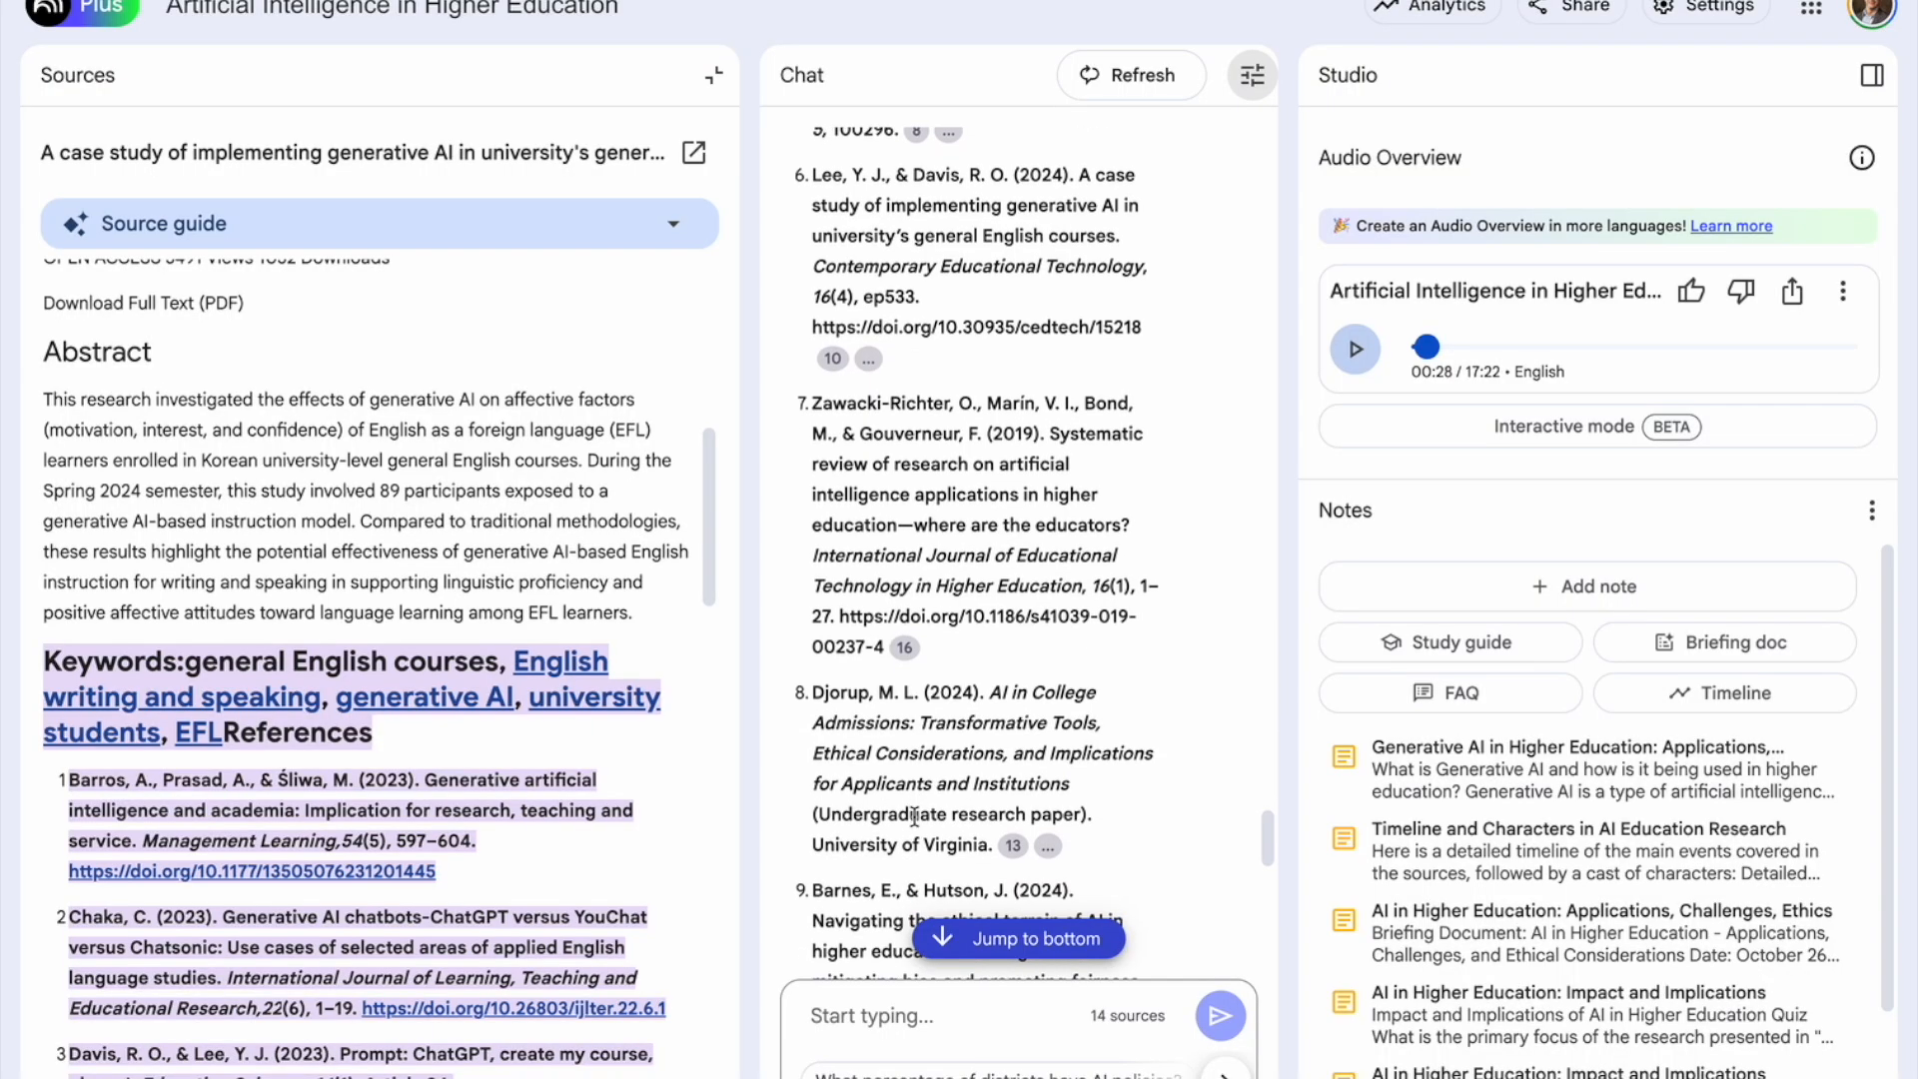